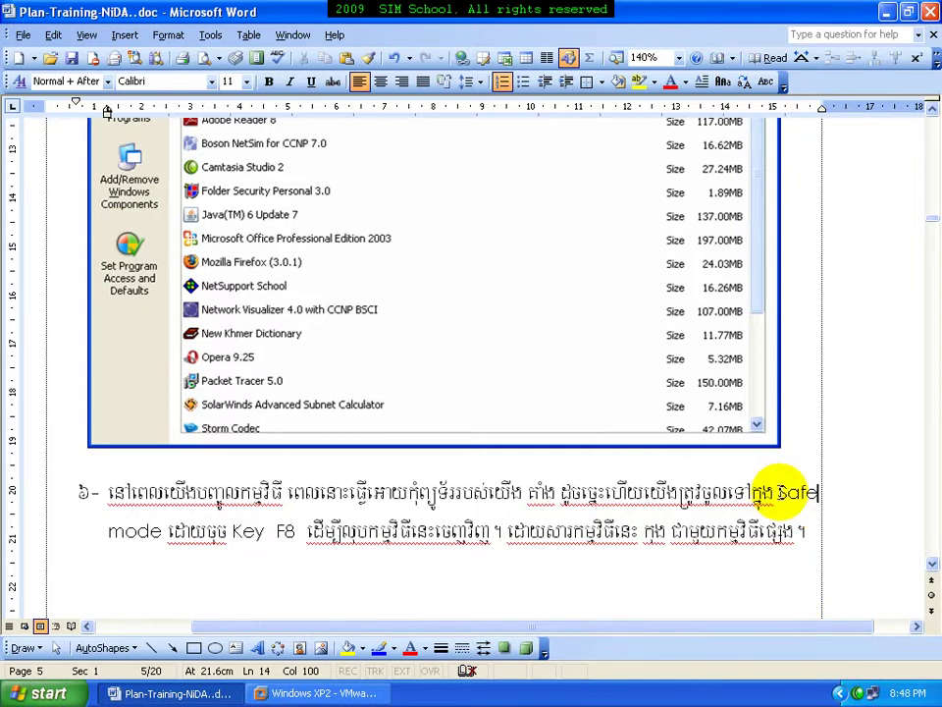
Read item 6 of the uninstall notes about entering Safe mode with the F8 key to remove a program.
double_click(797, 491)
click(155, 535)
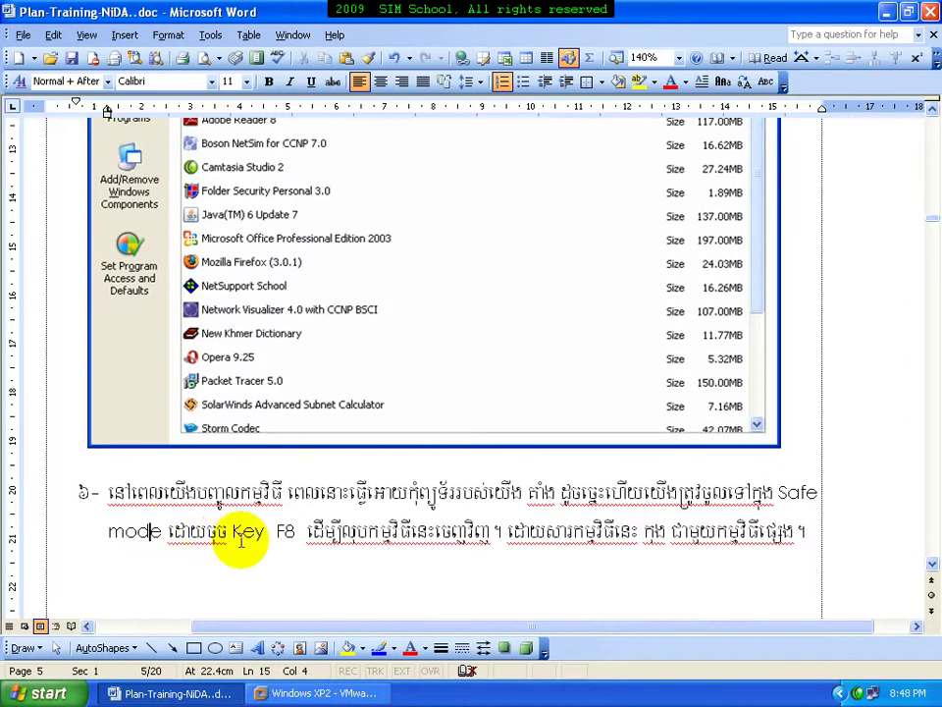
drag(232, 531, 296, 532)
click(279, 531)
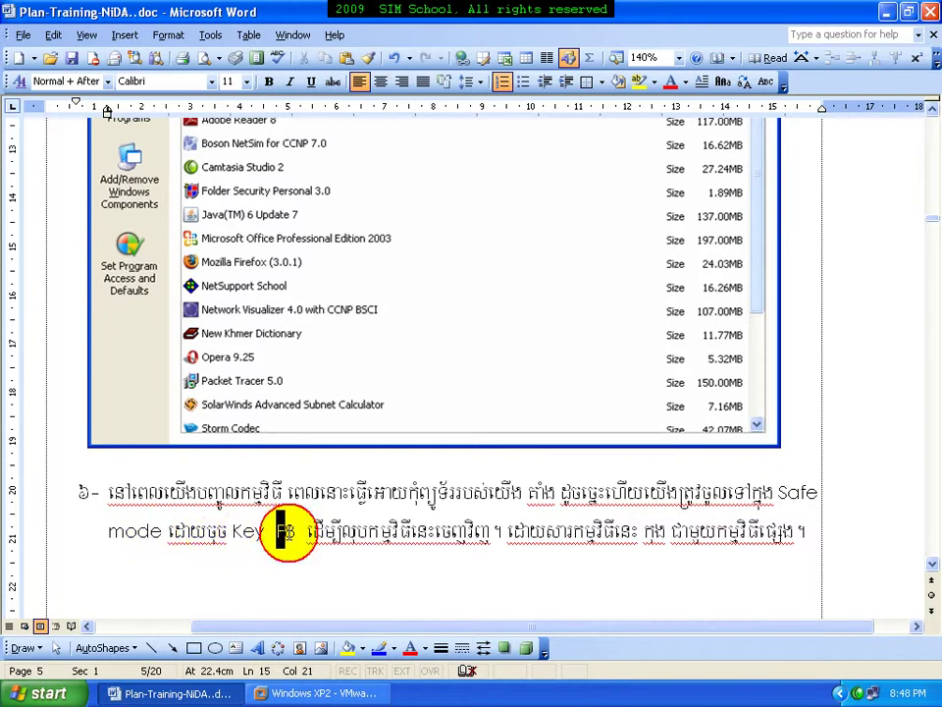
click(297, 531)
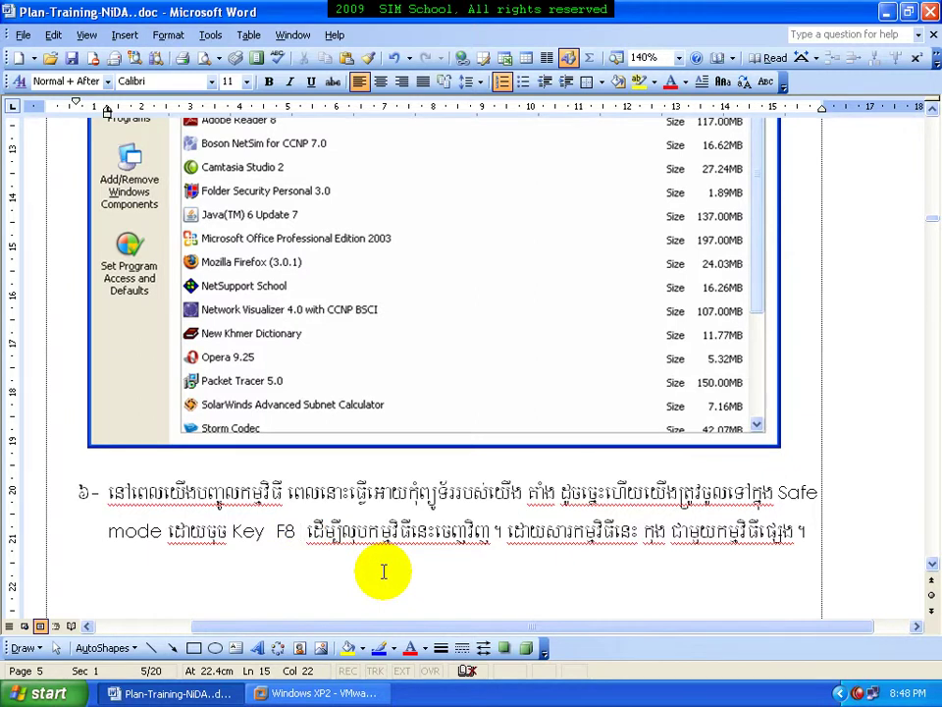
click(476, 531)
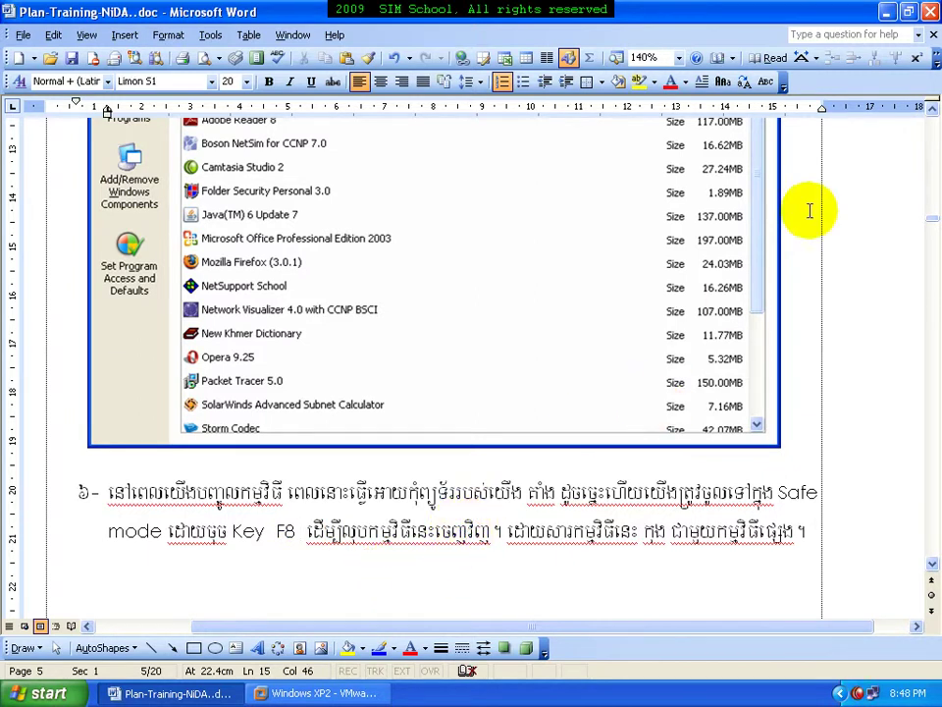
Return to the Uninstall Programs heading and review the numbered uninstall instructions beneath it.
click(933, 110)
click(932, 148)
click(933, 147)
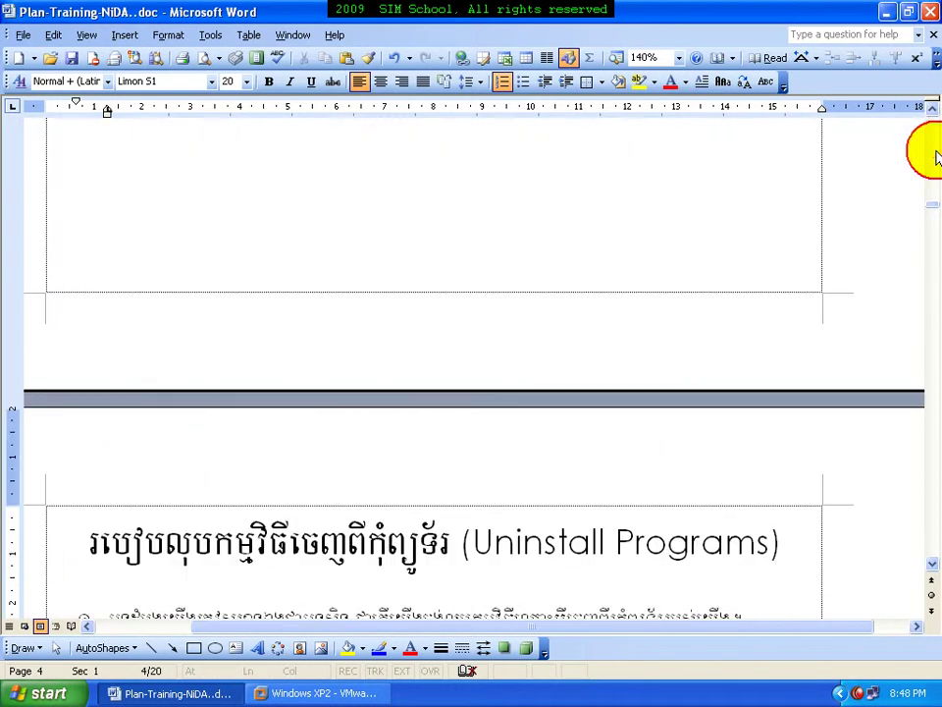
click(934, 471)
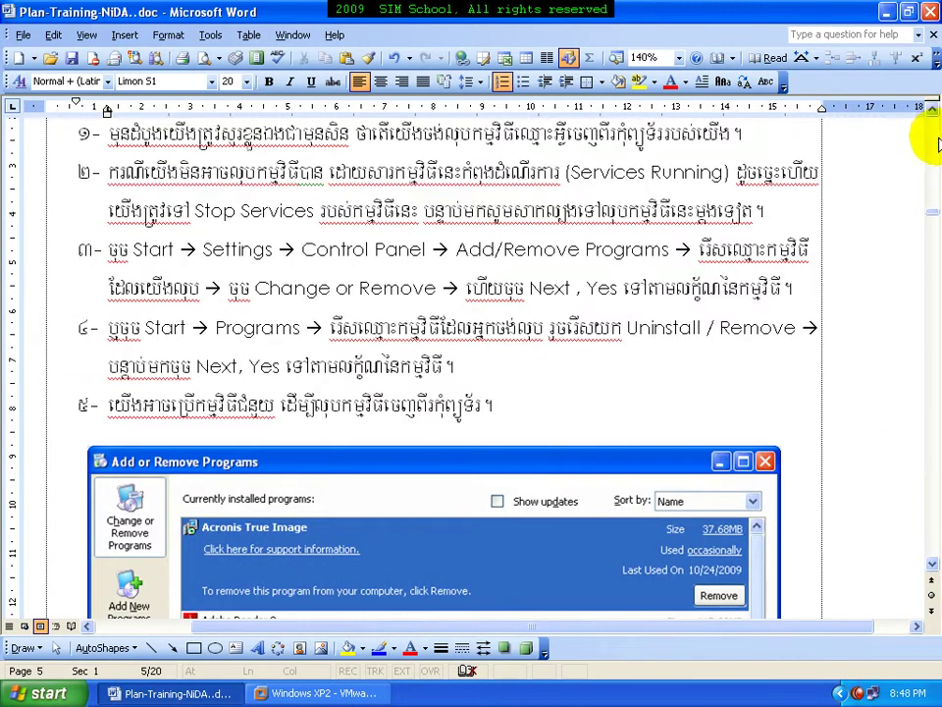
click(932, 110)
click(933, 110)
click(932, 110)
click(933, 110)
click(800, 212)
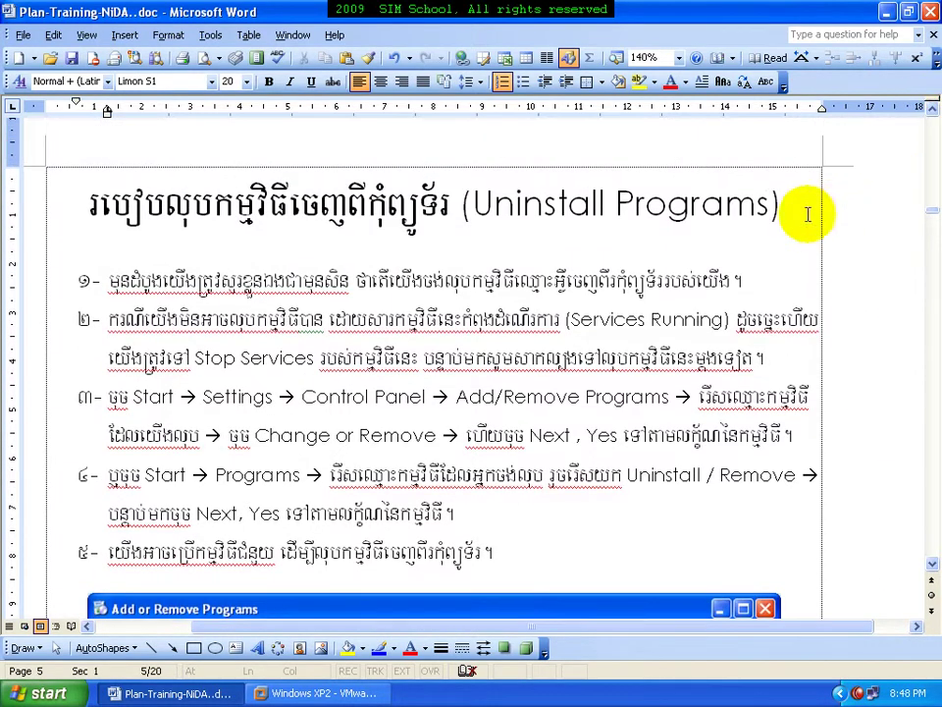
Switch to the Windows XP2 virtual machine in VMware Workstation and open Add or Remove Programs from its Control Panel.
click(889, 12)
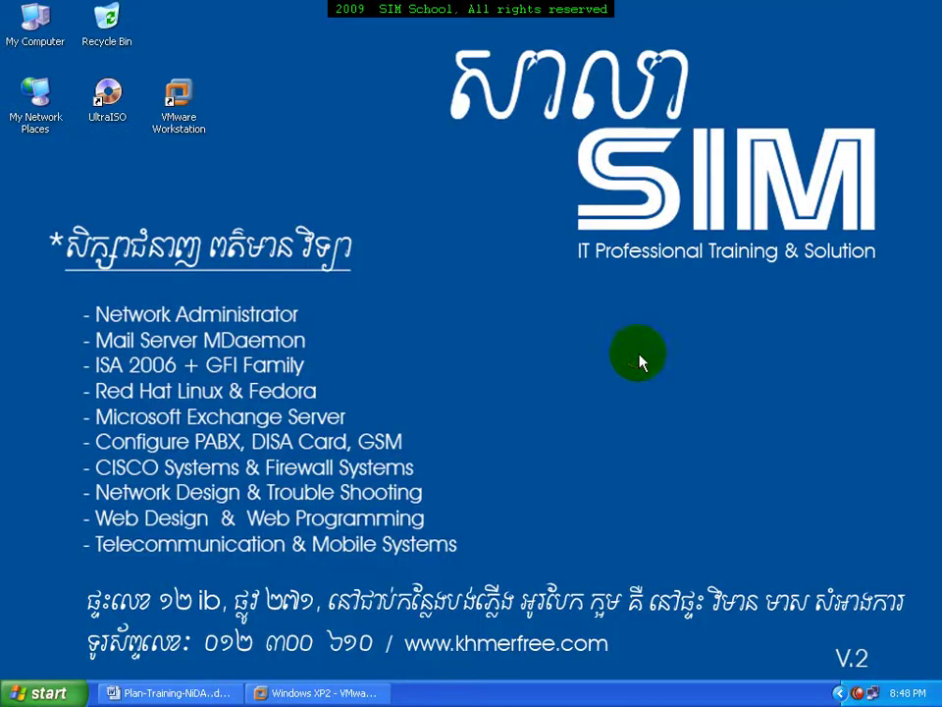
click(344, 692)
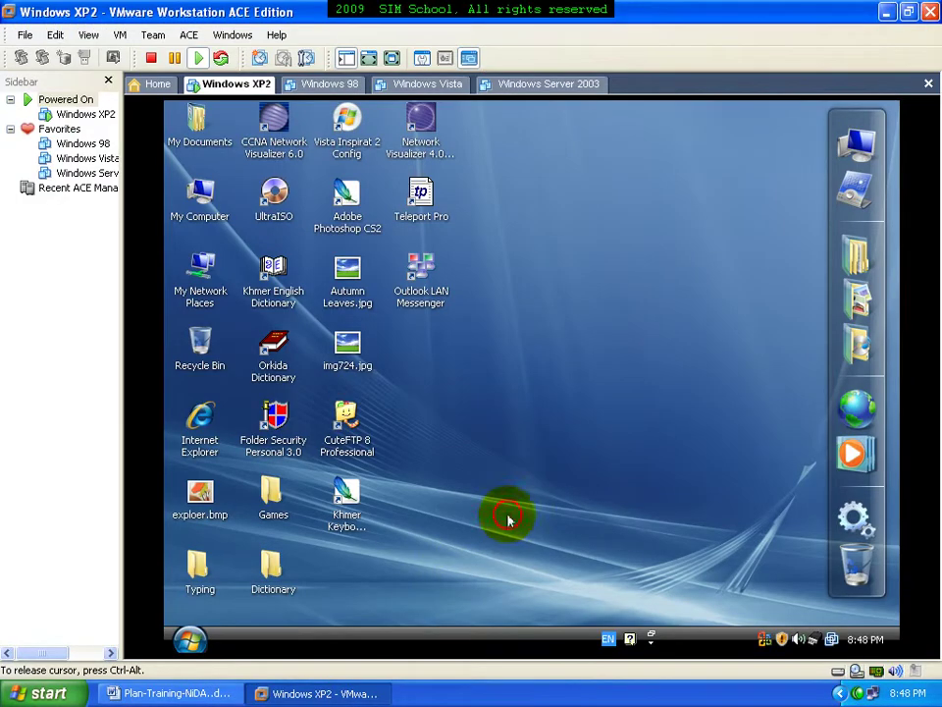
click(189, 639)
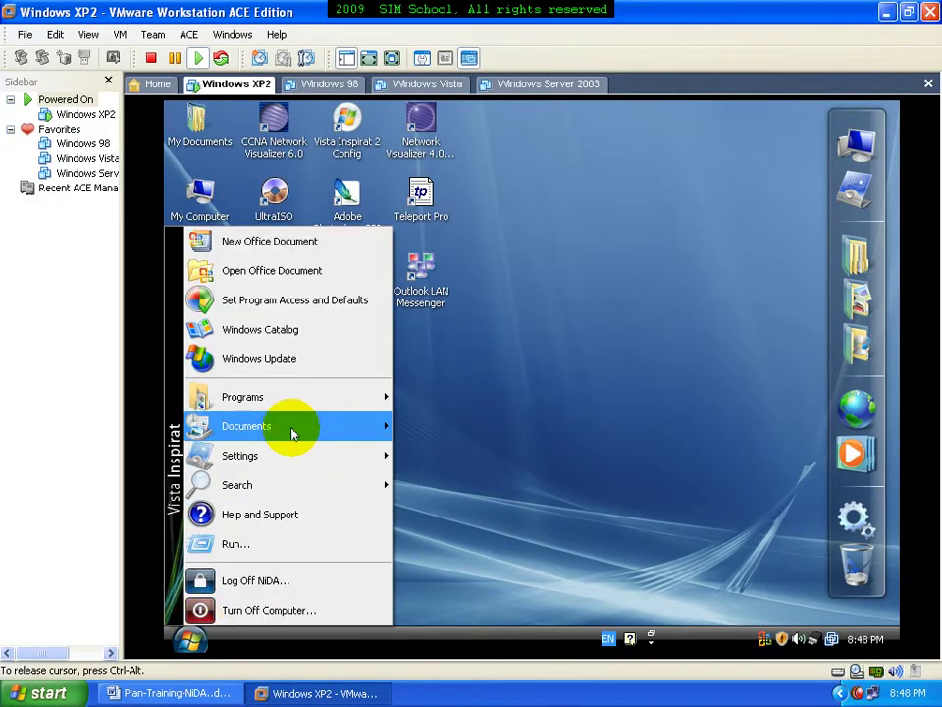
mouse_move(301, 463)
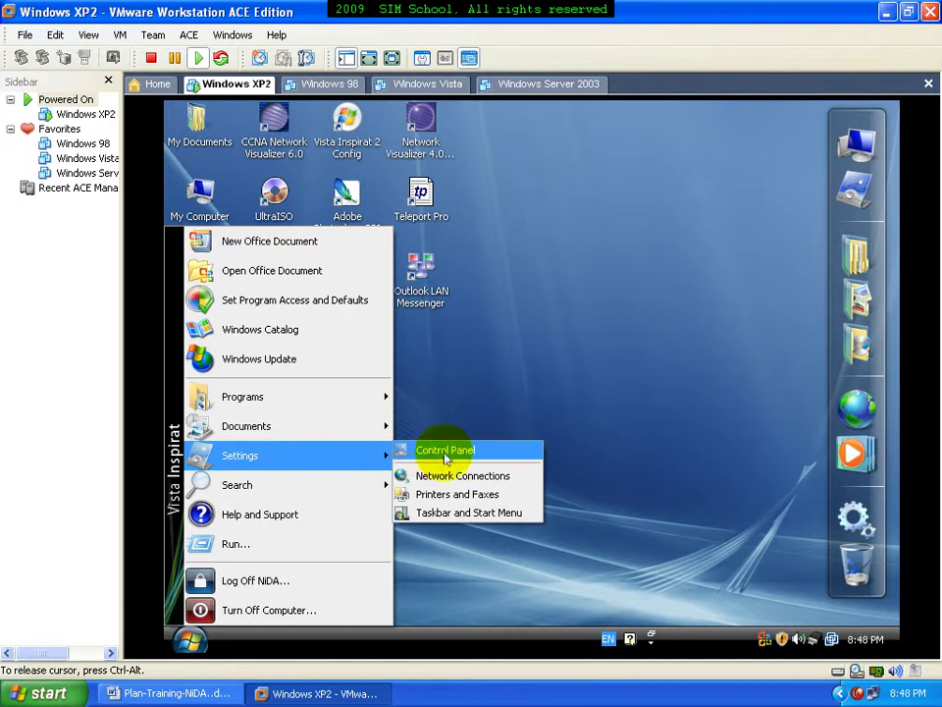
click(480, 452)
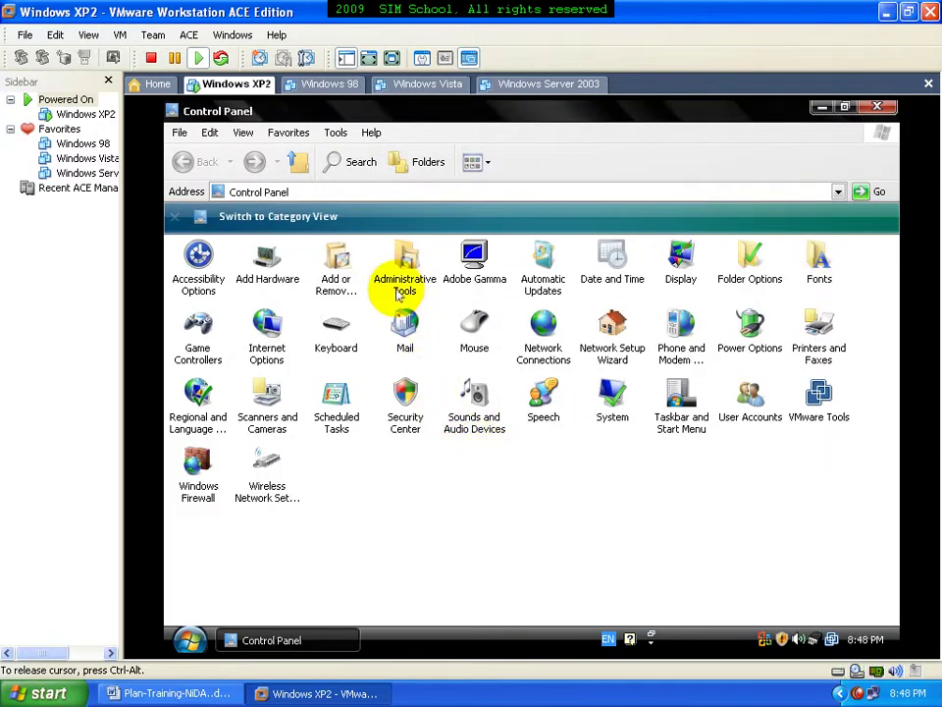
click(344, 297)
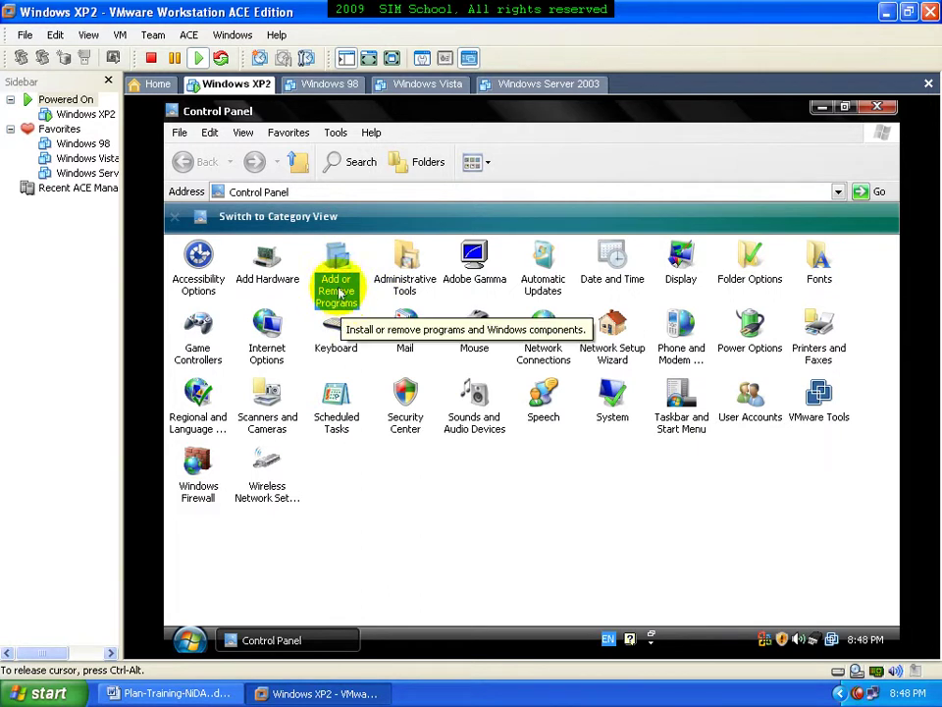
double_click(340, 266)
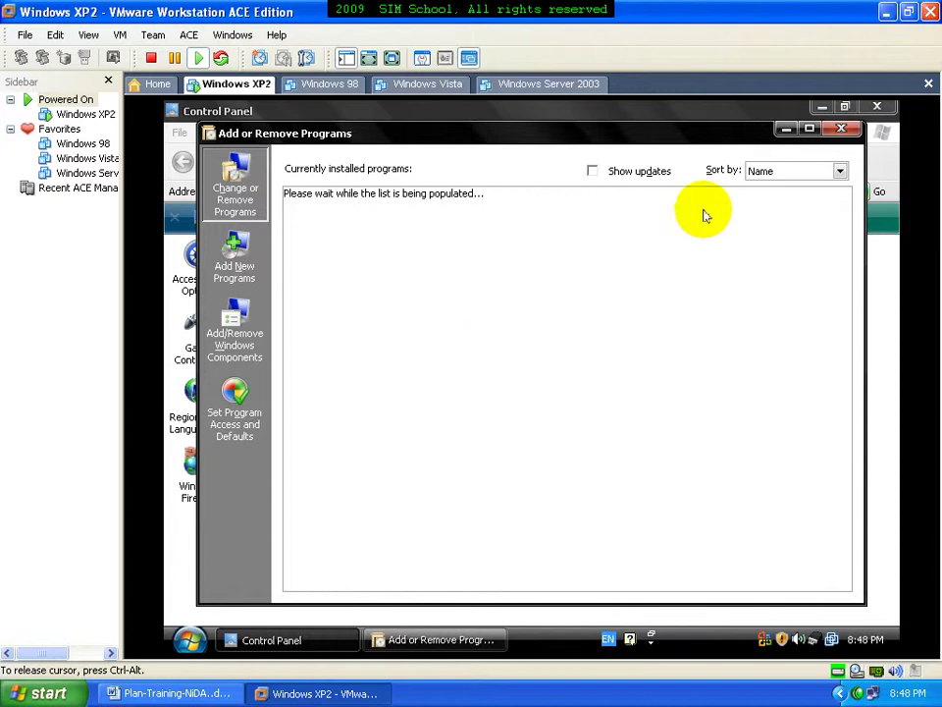
Close the Control Panel window and reposition Add or Remove Programs so the whole installed programs list is visible.
drag(688, 145, 629, 184)
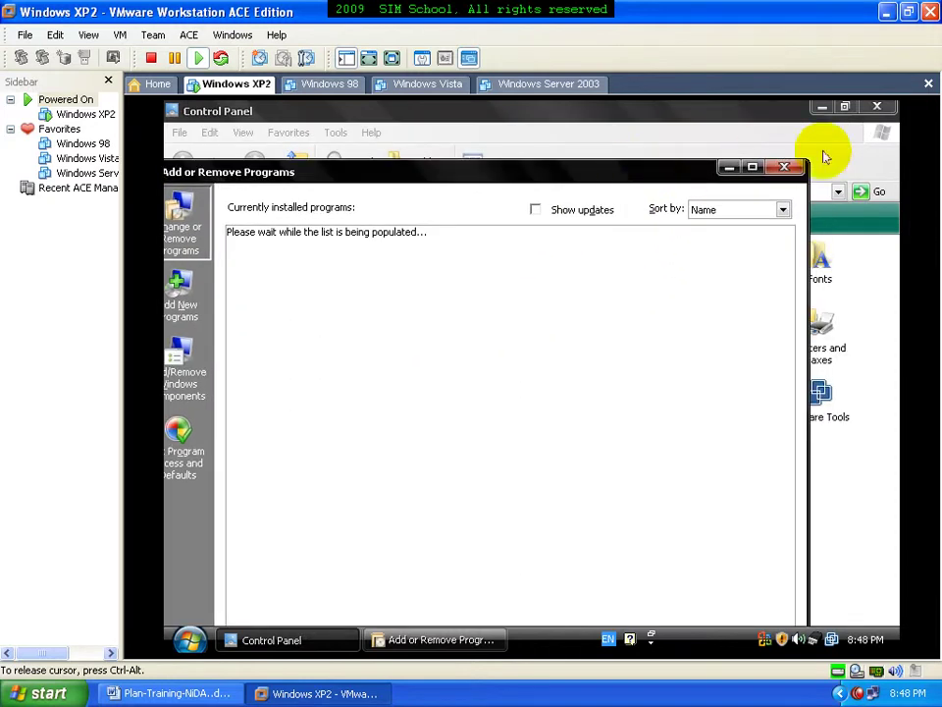
click(879, 108)
drag(625, 179, 652, 150)
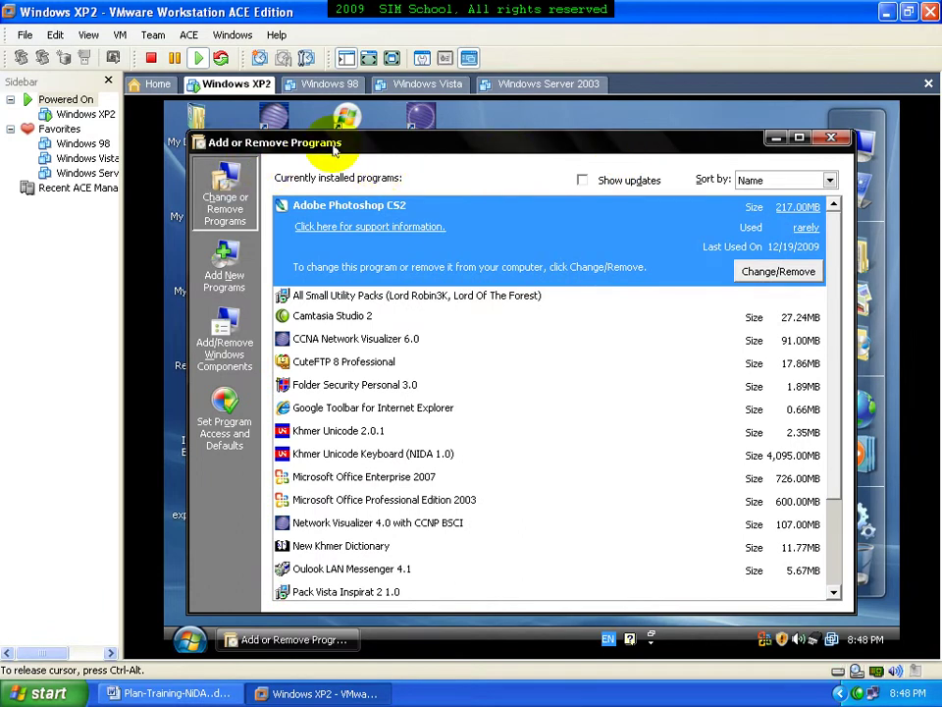
drag(377, 149, 386, 127)
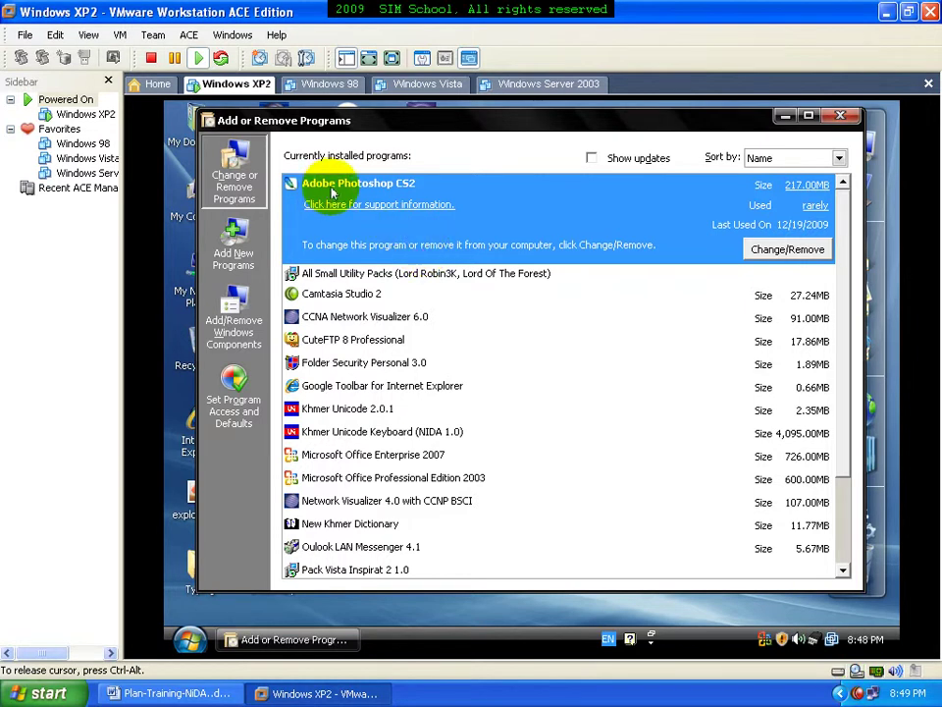
View the removal options for All Small Utility Packs, Camtasia Studio 2 and CCNA Network Visualizer 6.0.
click(358, 277)
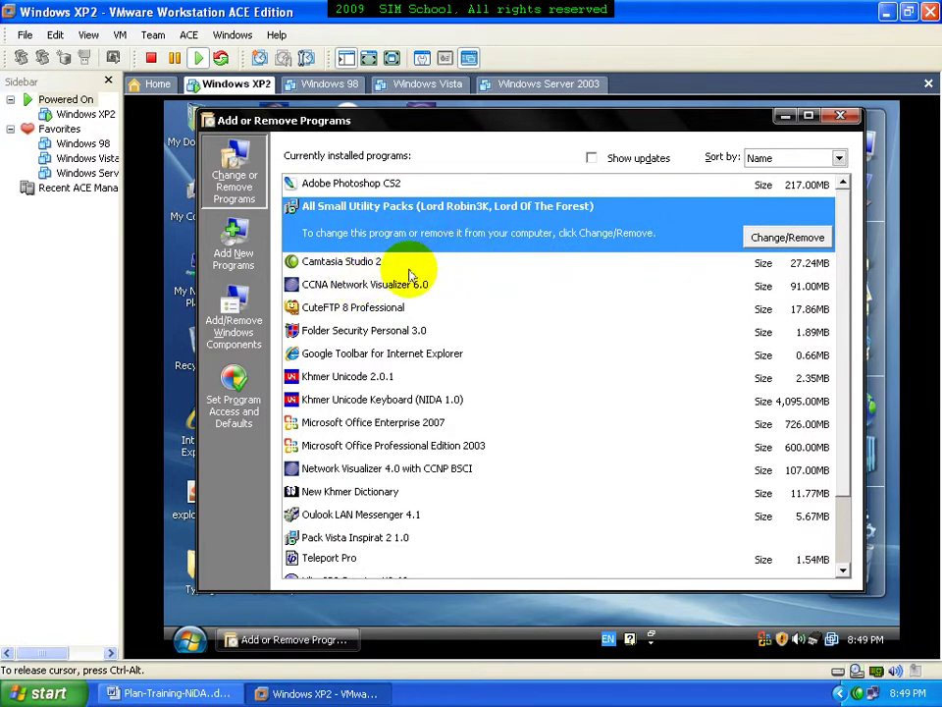
click(404, 267)
click(416, 315)
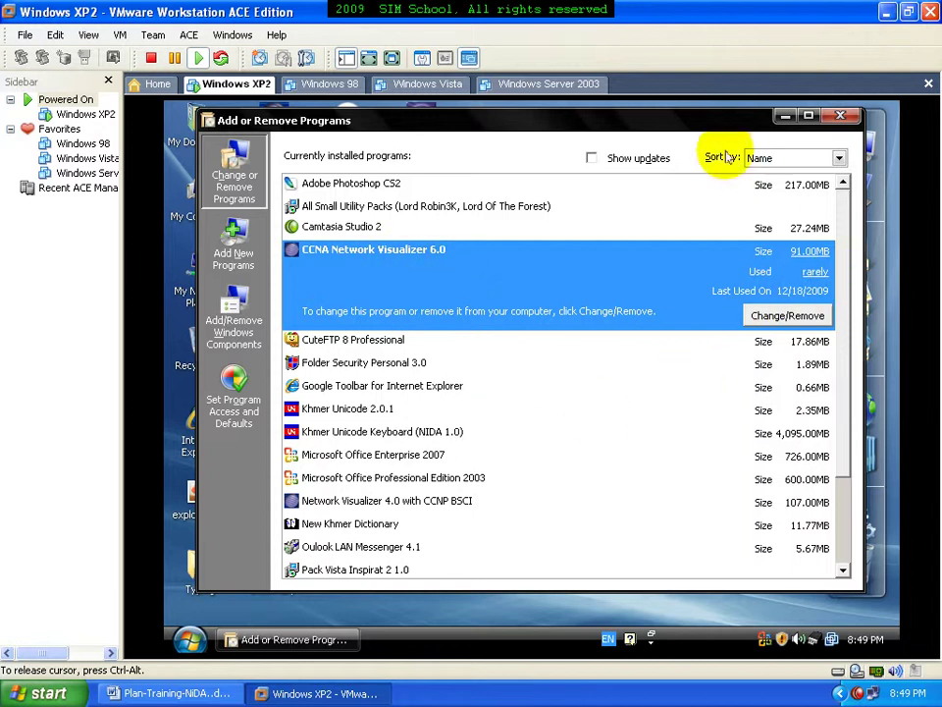
drag(707, 131, 755, 126)
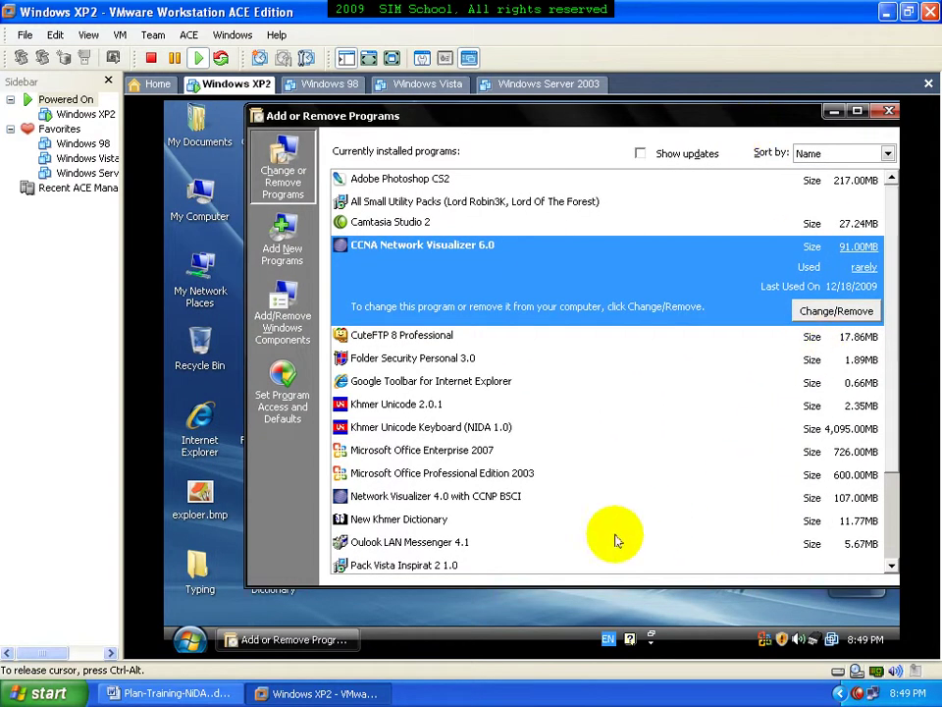
Select Oulook LAN Messenger 4.1 among the installed programs and check for an Uninstall shortcut in its program group.
click(416, 549)
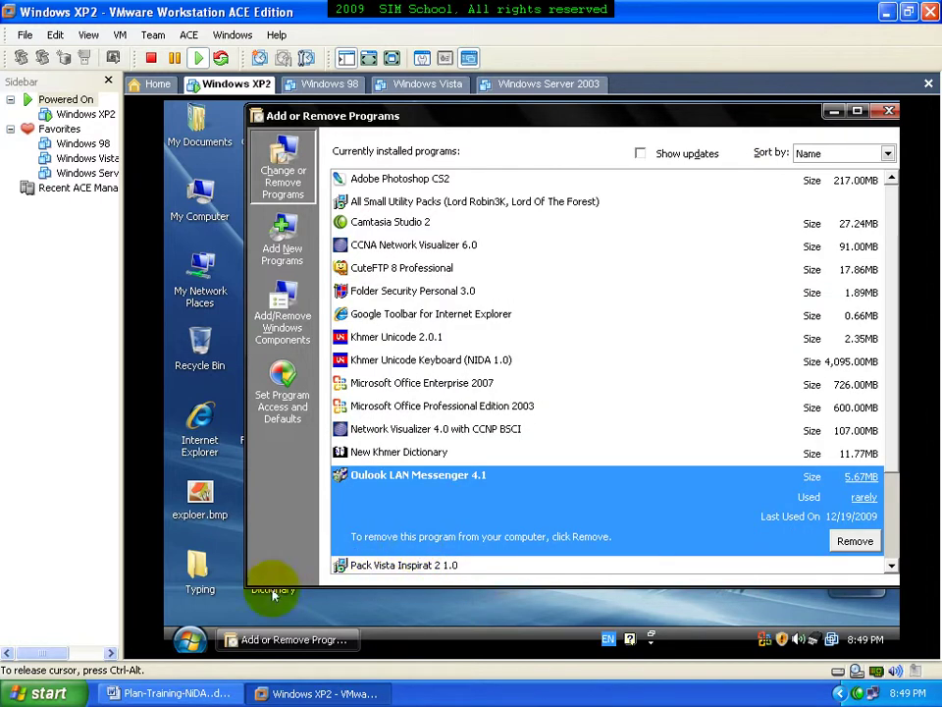
click(189, 638)
mouse_move(291, 398)
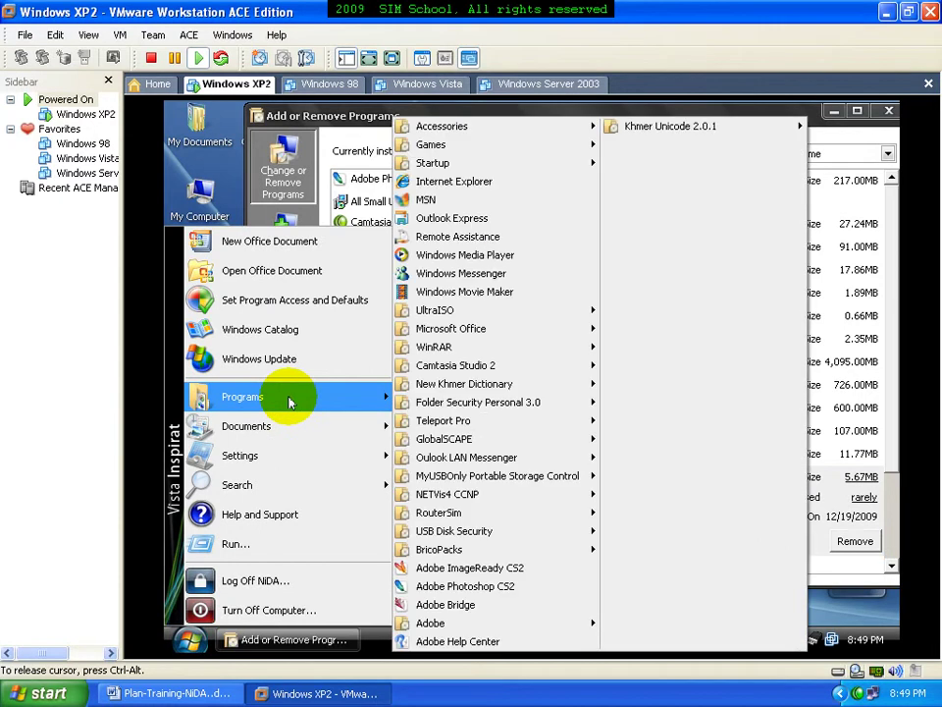
mouse_move(491, 457)
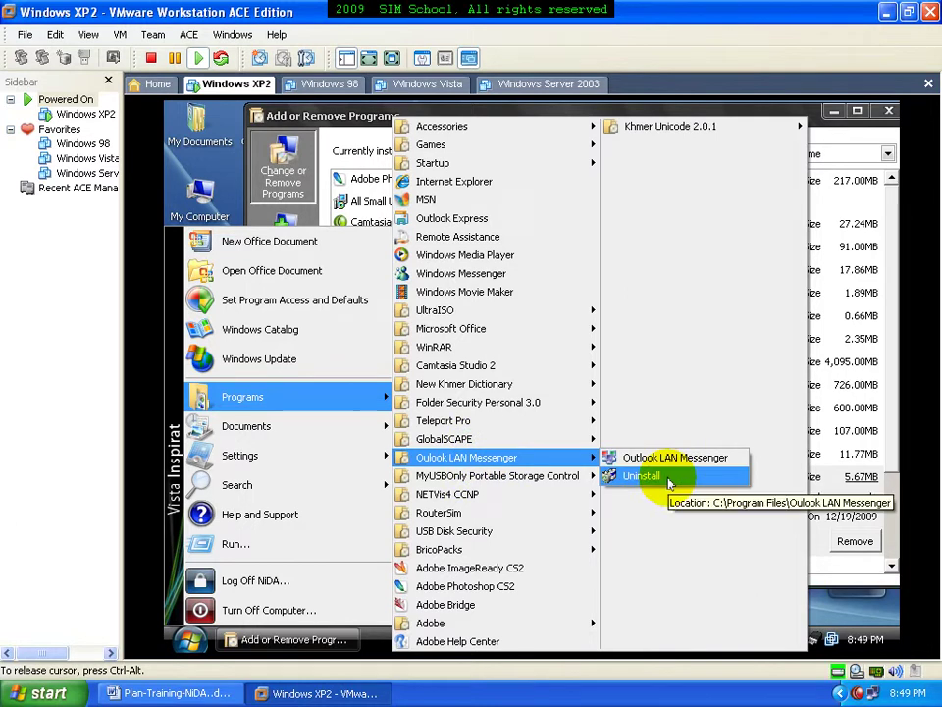
click(895, 463)
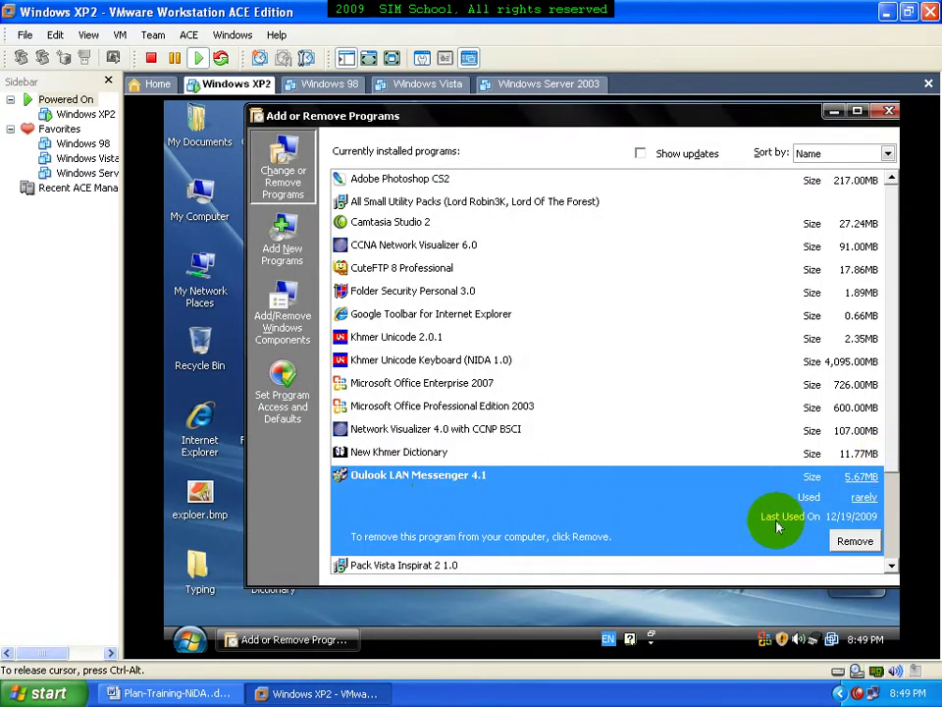
Remove Oulook LAN Messenger 4.1 from the virtual machine by running its uninstaller to completion.
click(855, 542)
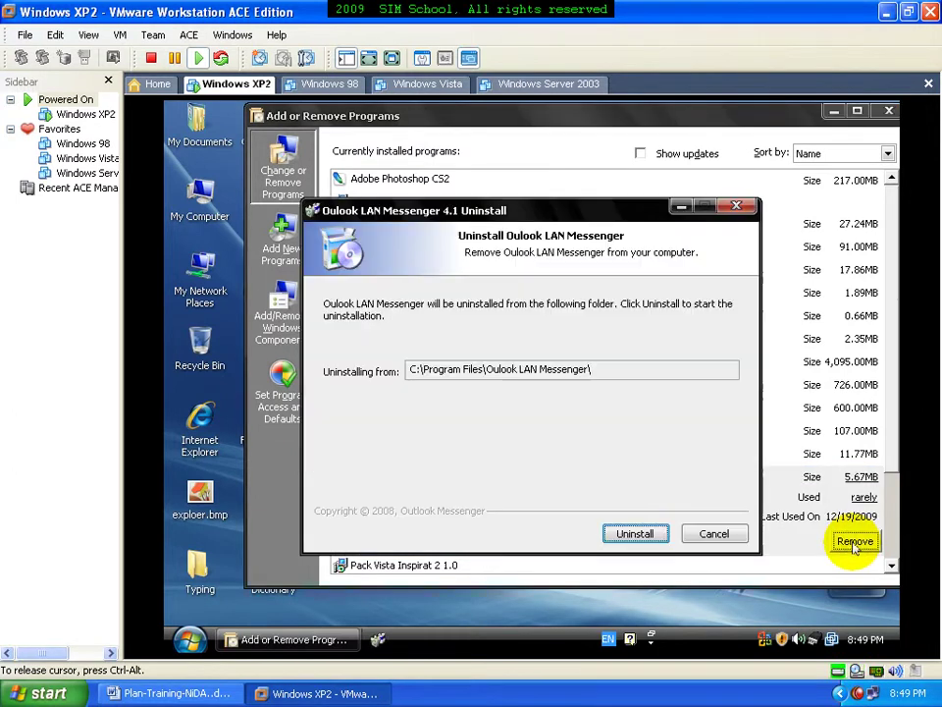
click(629, 535)
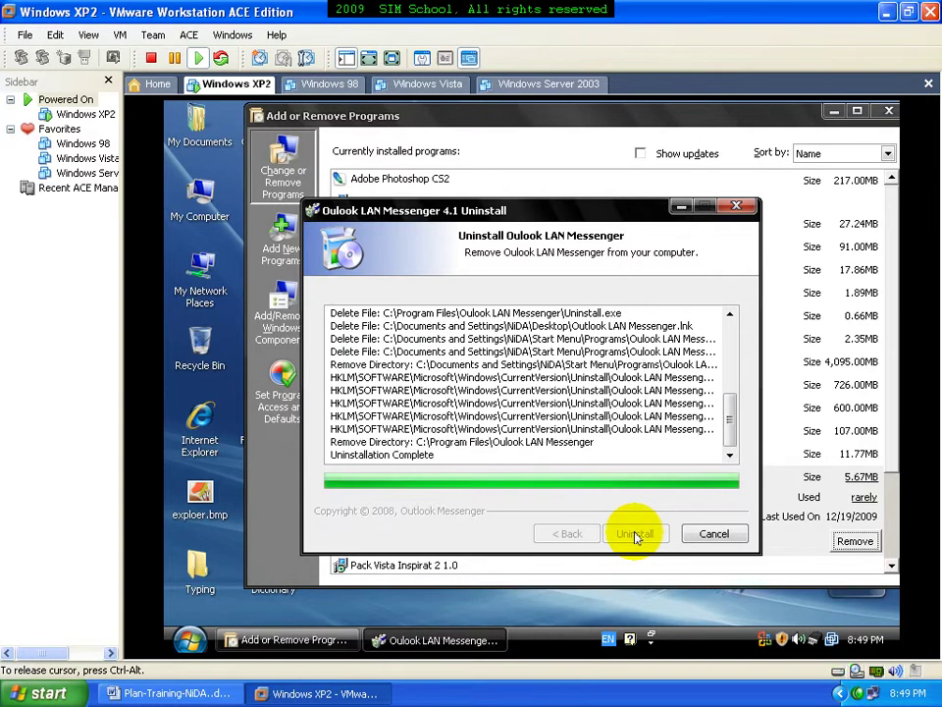
click(635, 534)
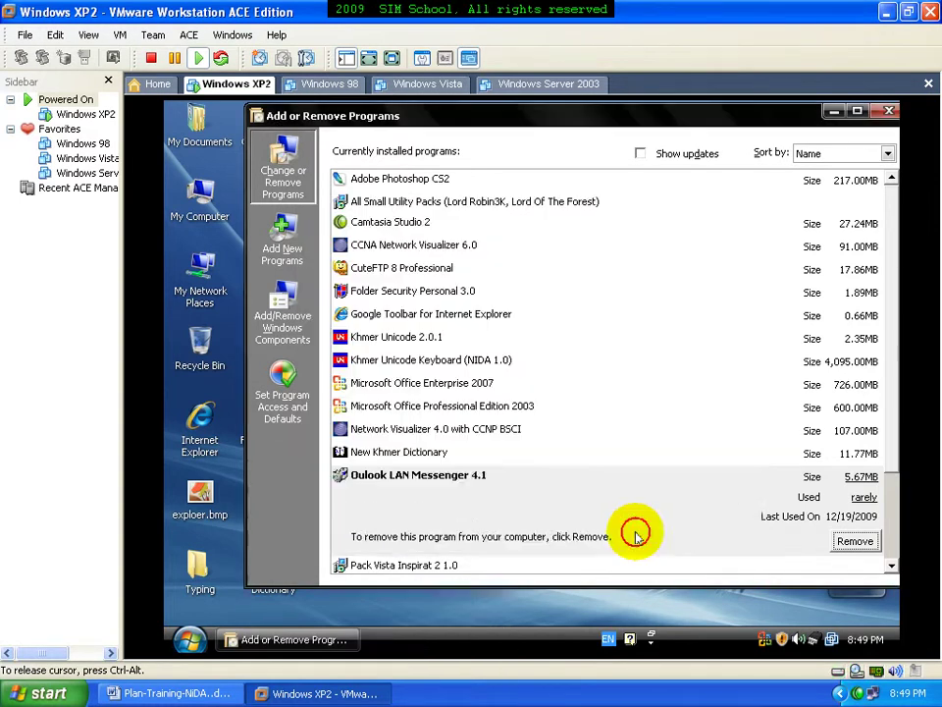
Check the MyUSBOnly Portable Storage Control program group for an uninstaller and look through the remaining installed programs.
click(190, 639)
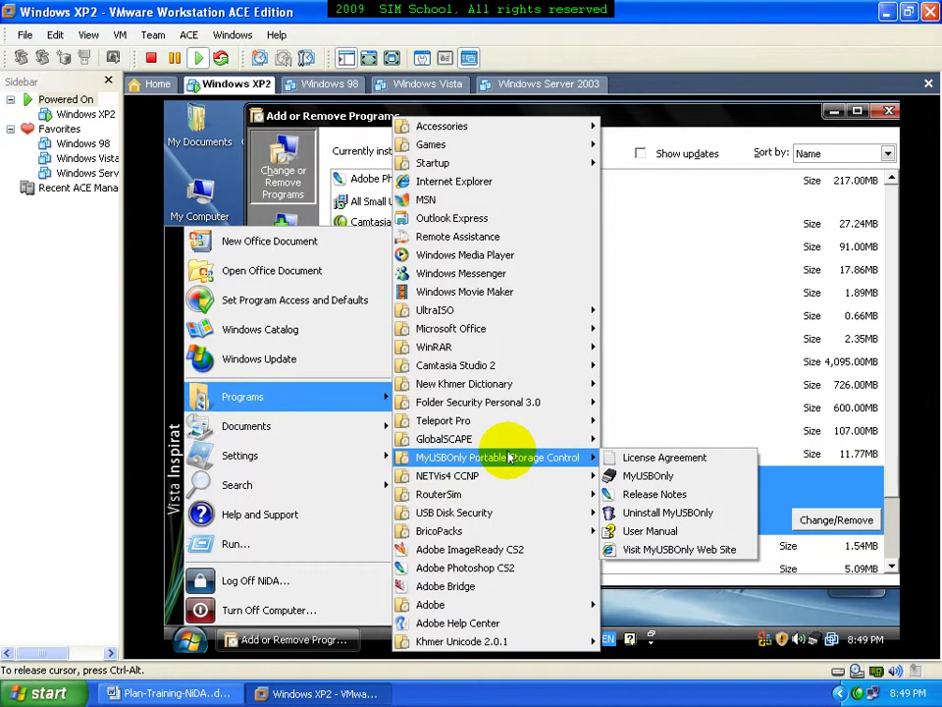
click(679, 385)
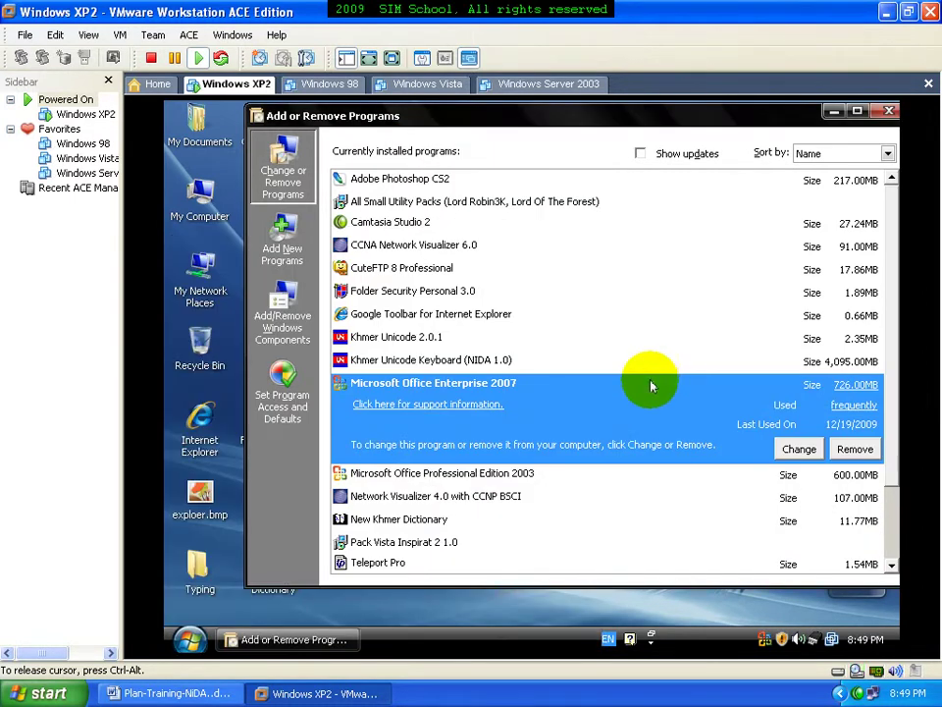
drag(884, 451, 881, 405)
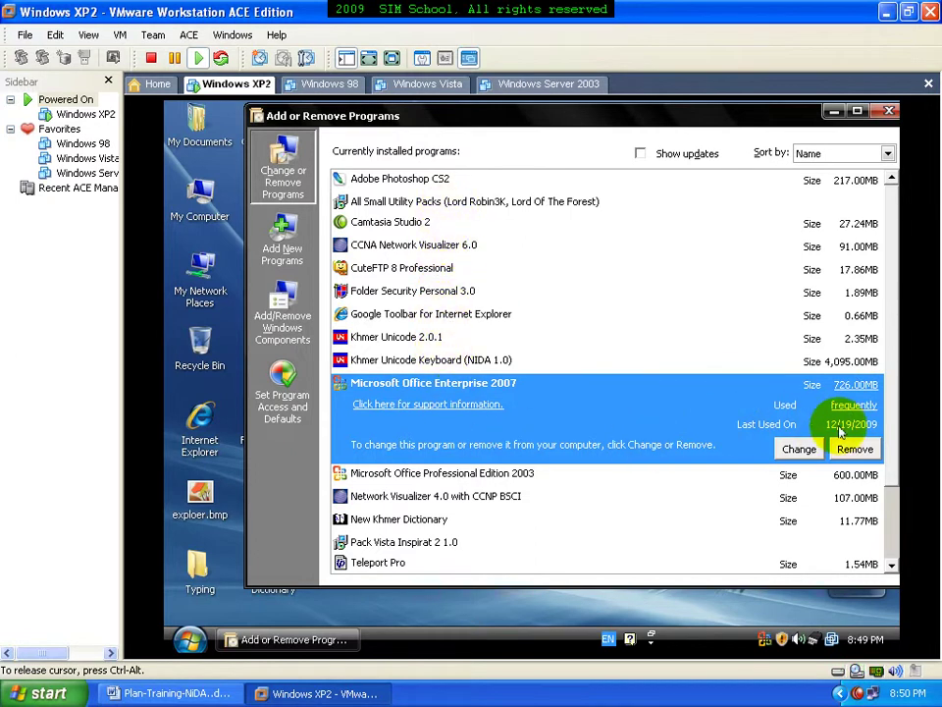
drag(891, 422, 887, 515)
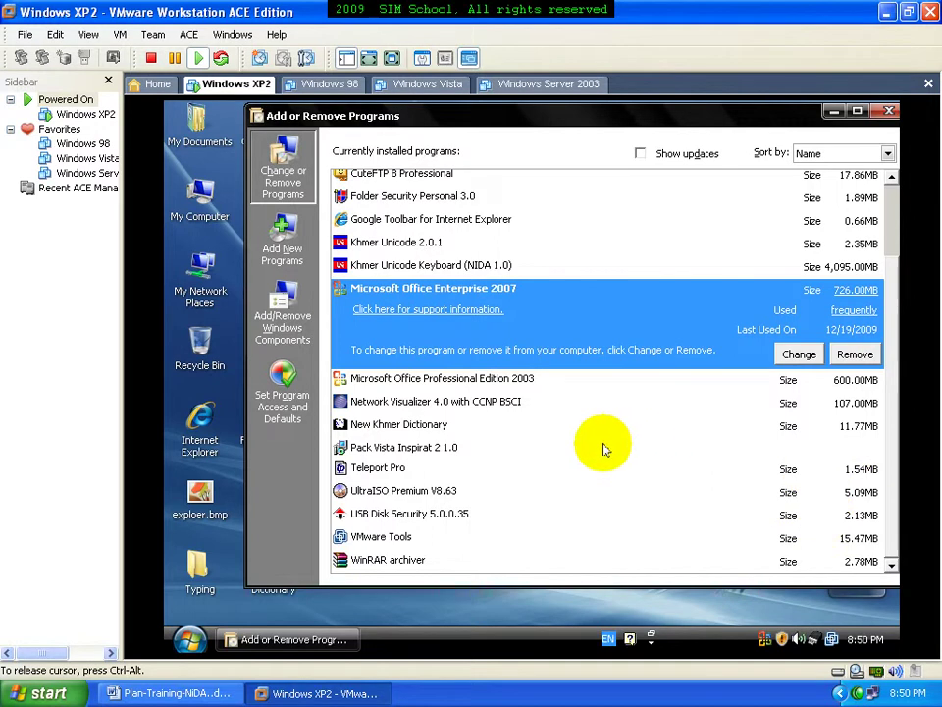
click(508, 407)
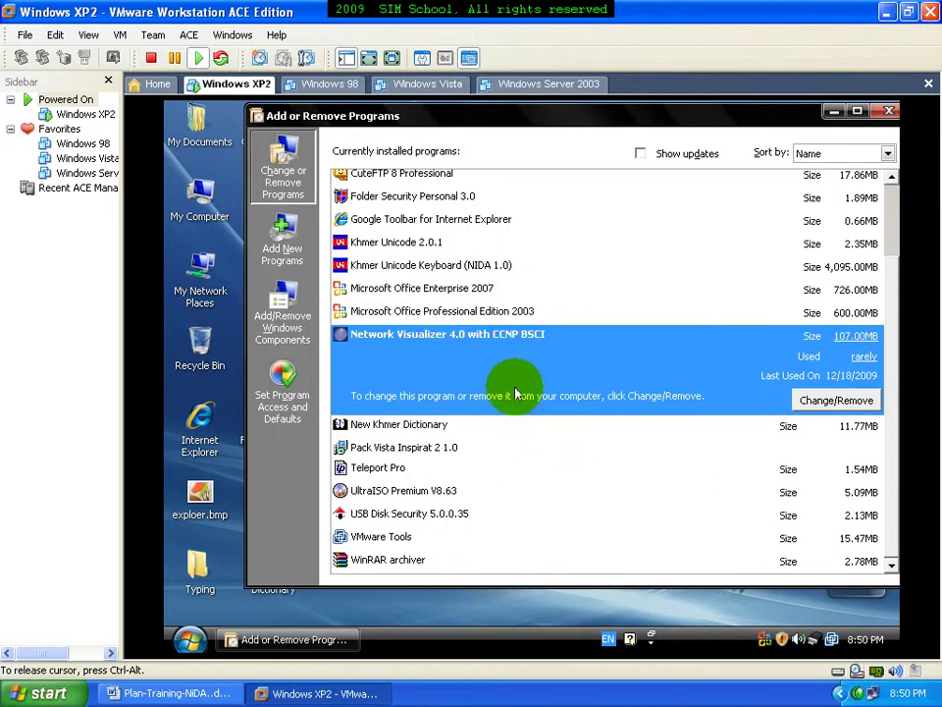
Try to uninstall MyUSBOnly with the uninstaller in its program group, entering the uninstall password and unblocking the uninstaller in Windows Firewall.
click(835, 111)
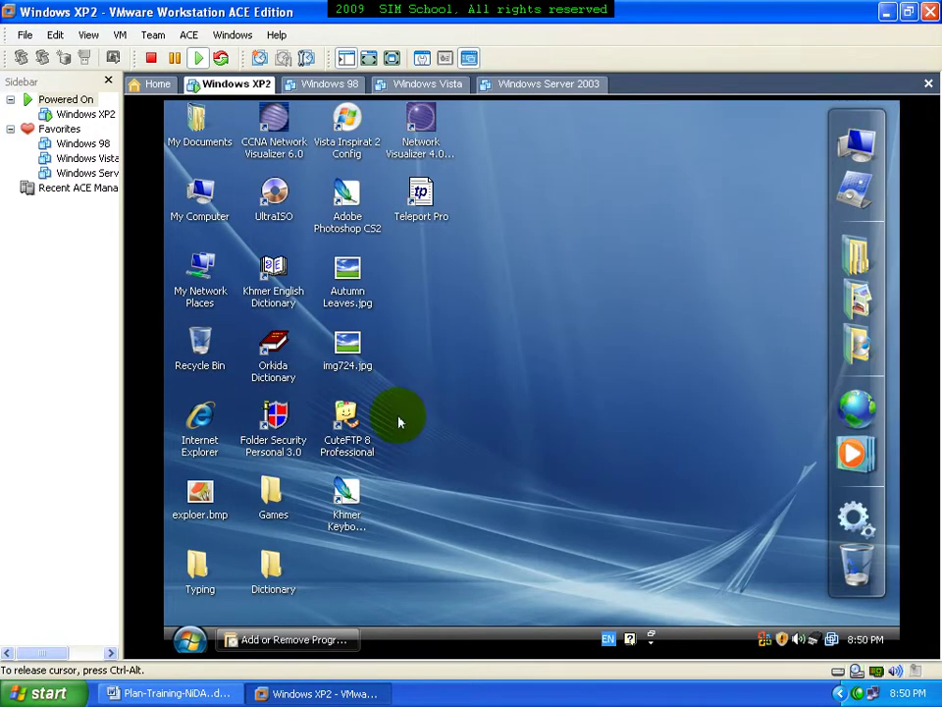
click(191, 638)
mouse_move(350, 396)
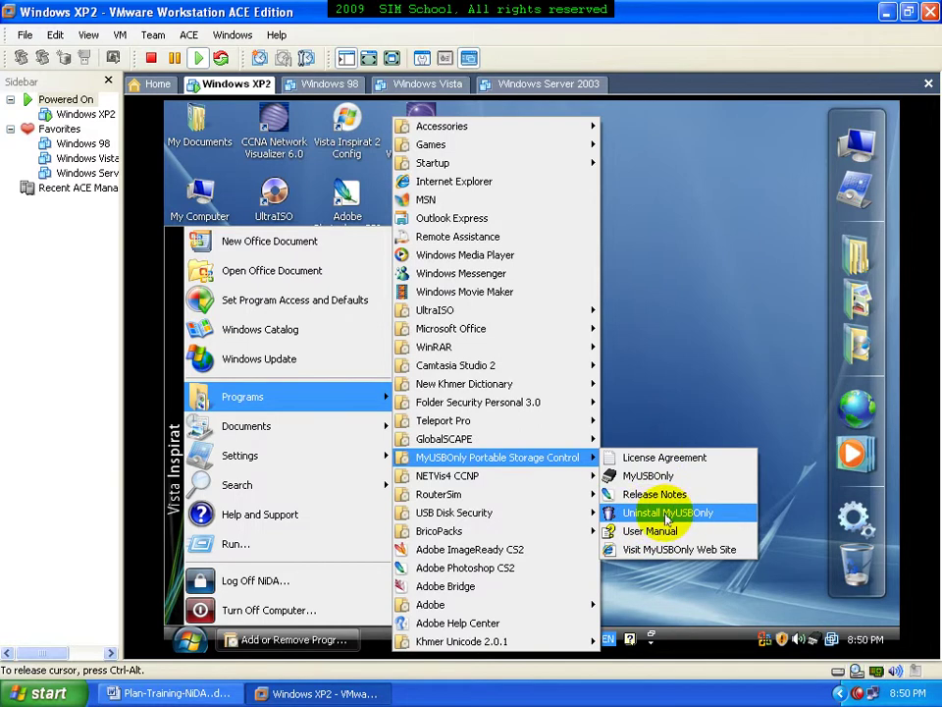
click(666, 516)
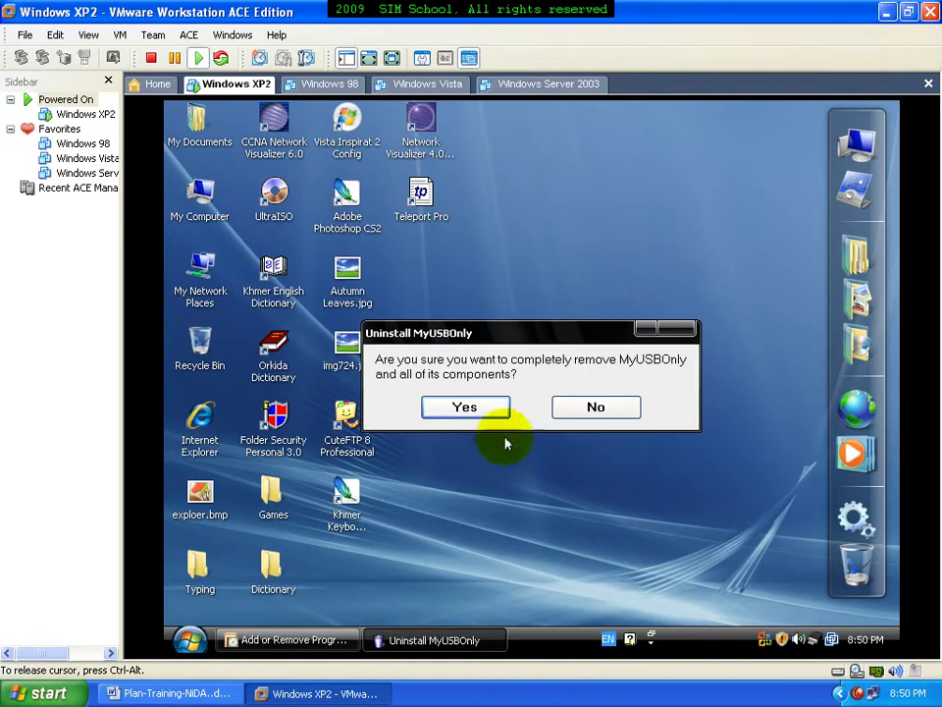
click(487, 417)
click(457, 382)
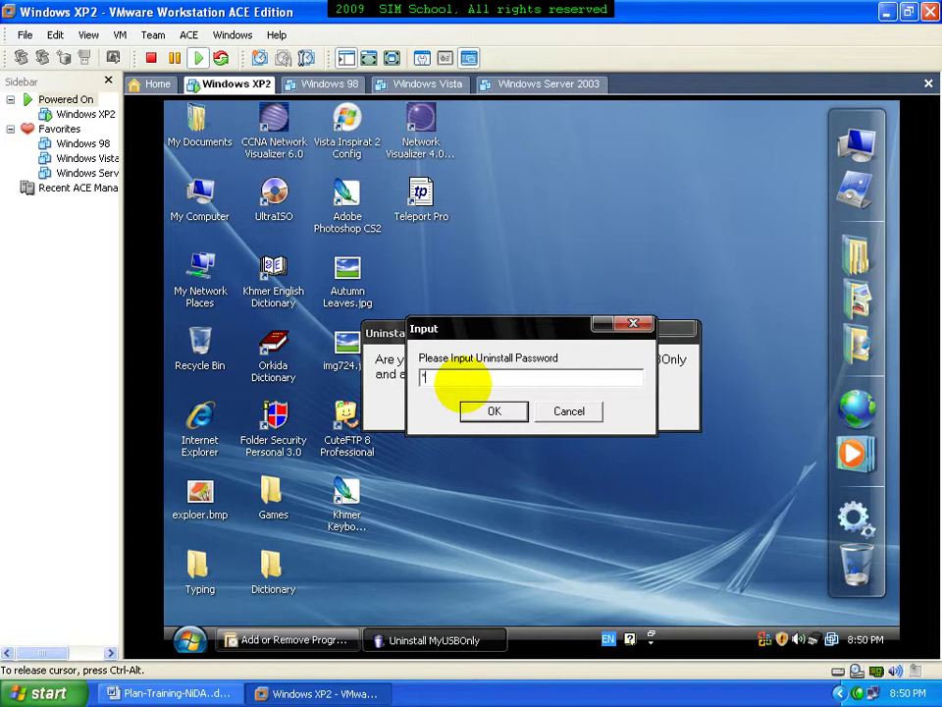
click(490, 411)
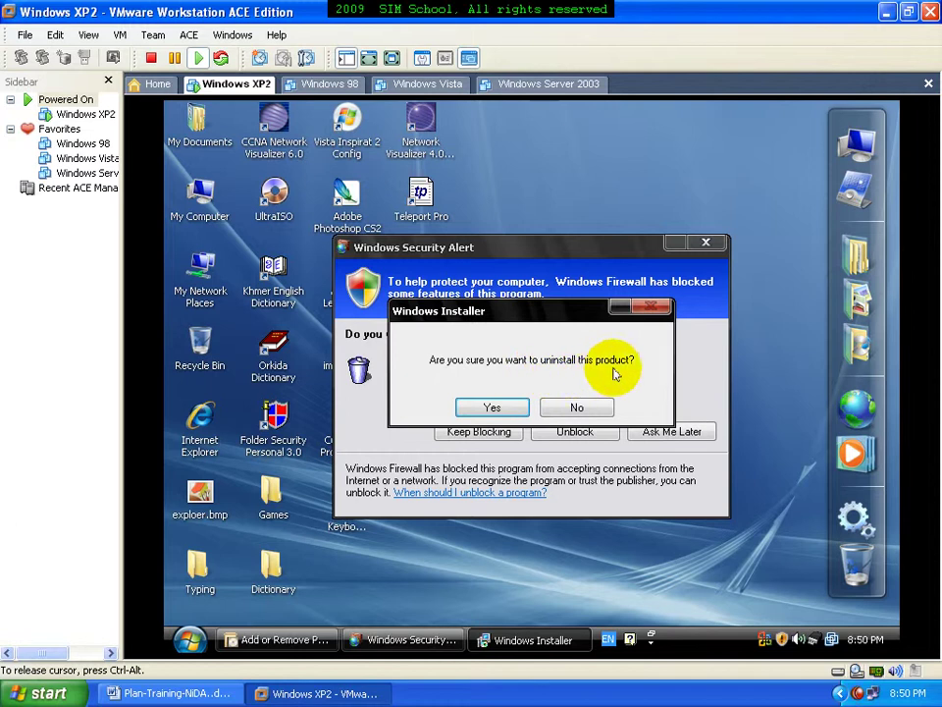
click(494, 407)
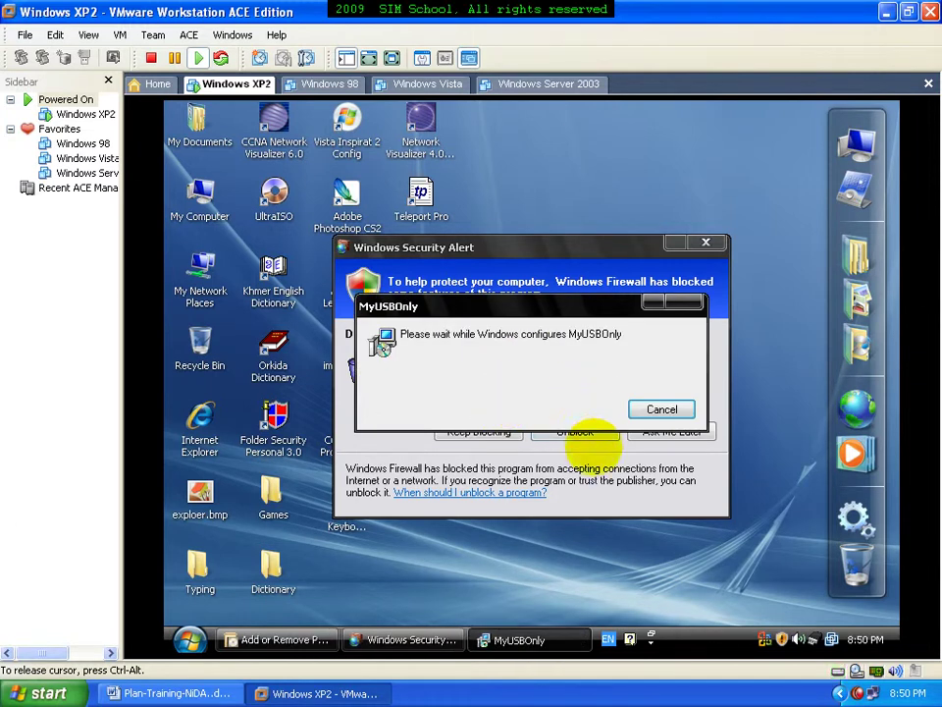
click(581, 432)
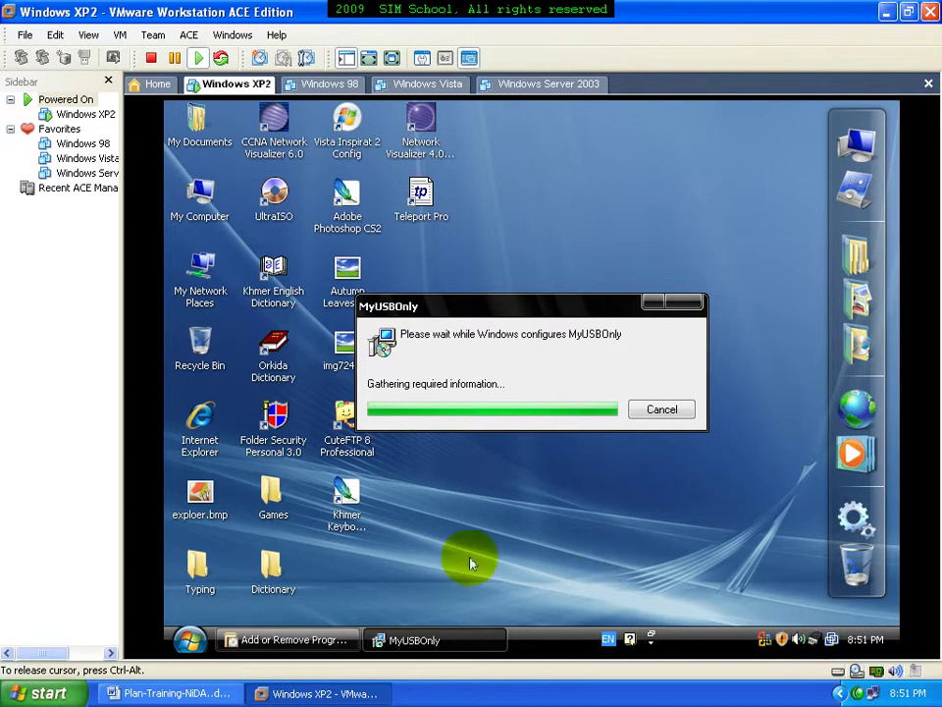
Select Teleport Pro among the installed programs and check its program group for an Uninstall shortcut.
click(310, 639)
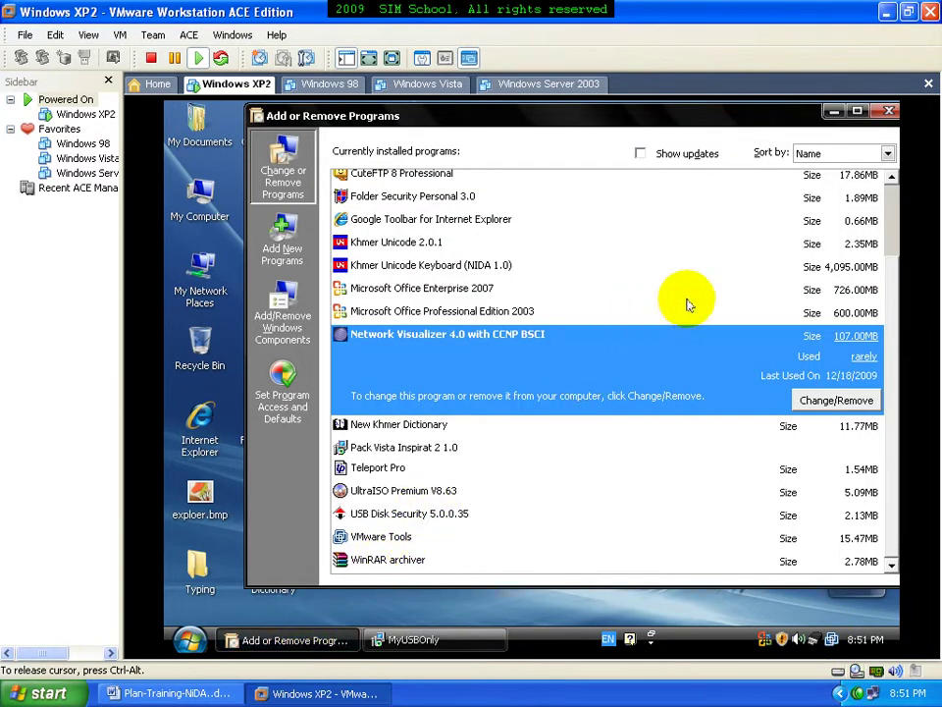
click(780, 372)
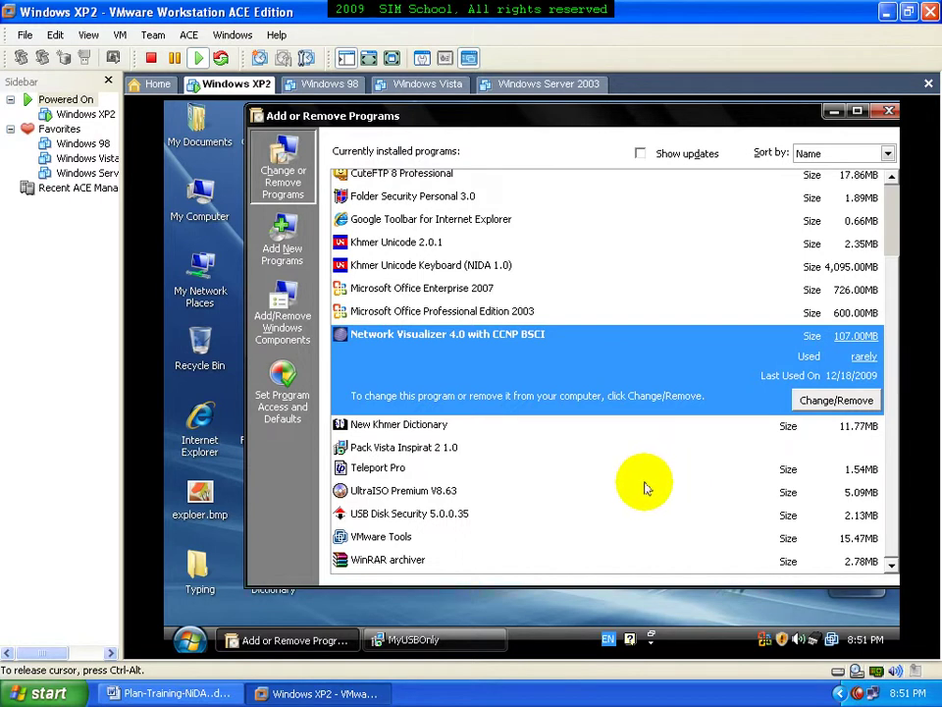
click(383, 469)
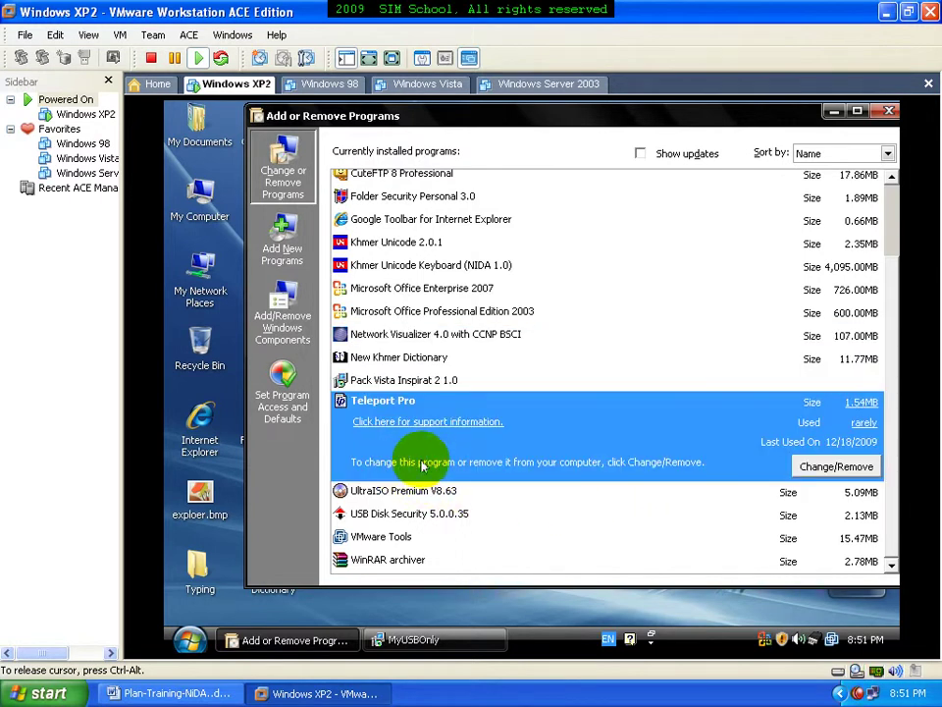
click(192, 639)
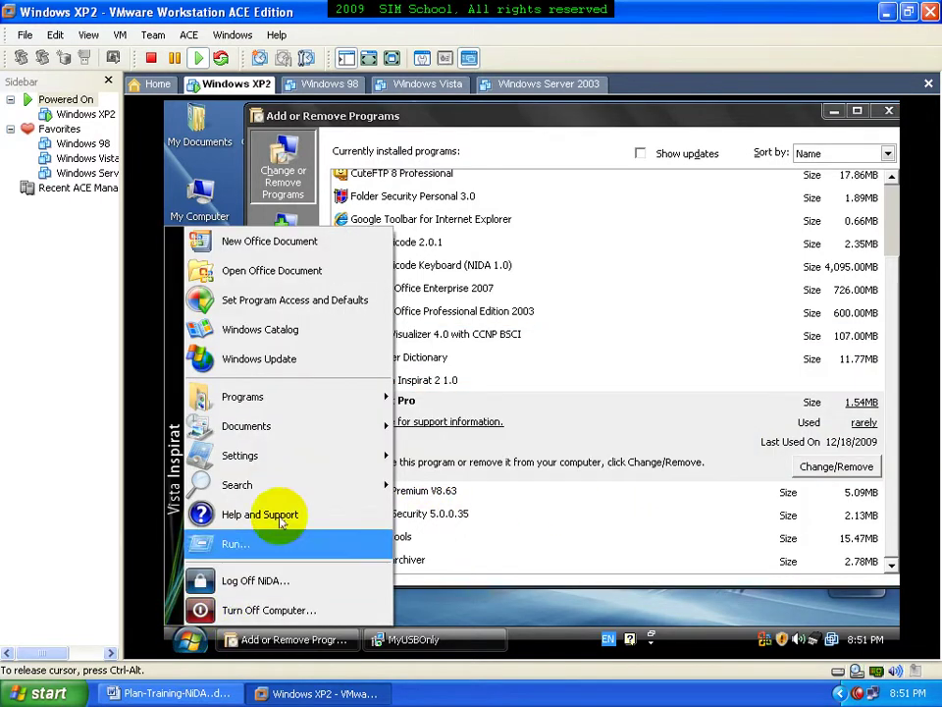
mouse_move(328, 394)
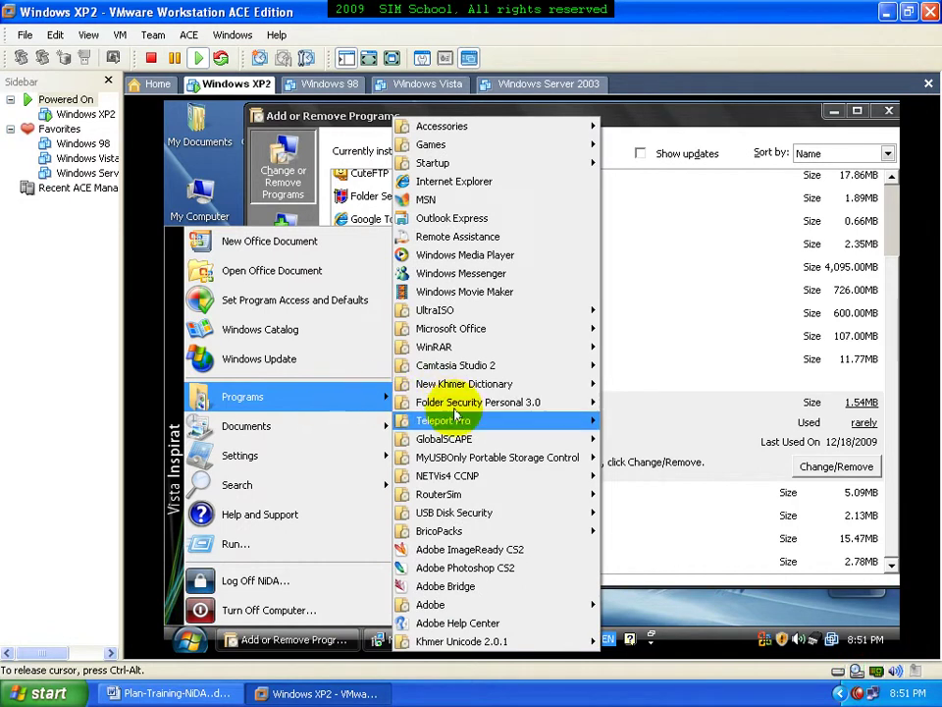
mouse_move(437, 422)
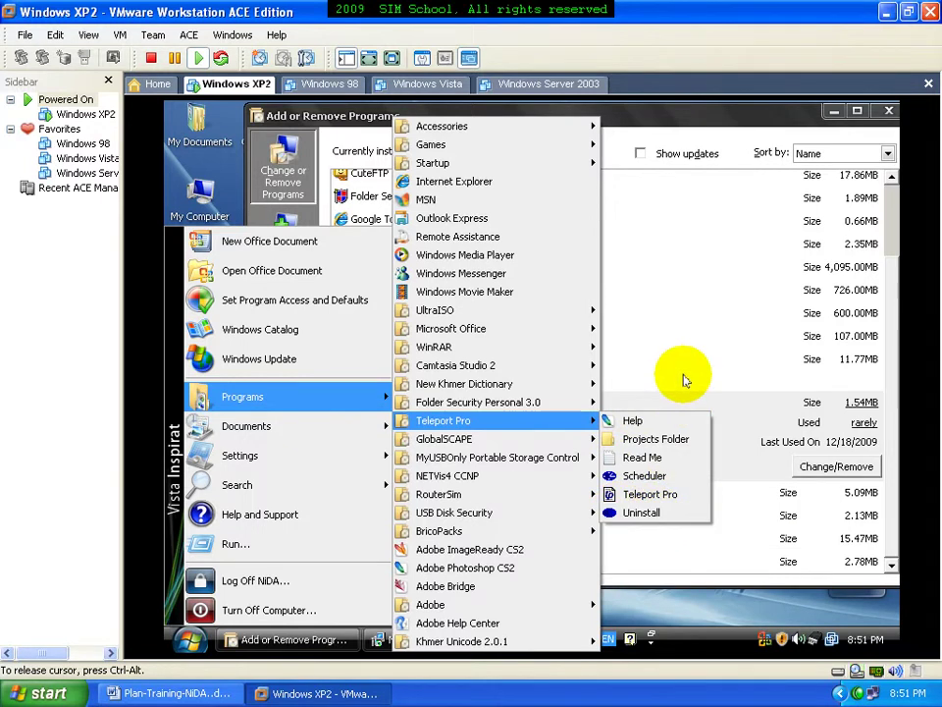
click(628, 388)
Remove Teleport Pro from the virtual machine by running its uninstall wizard to completion from Add or Remove Programs.
click(384, 473)
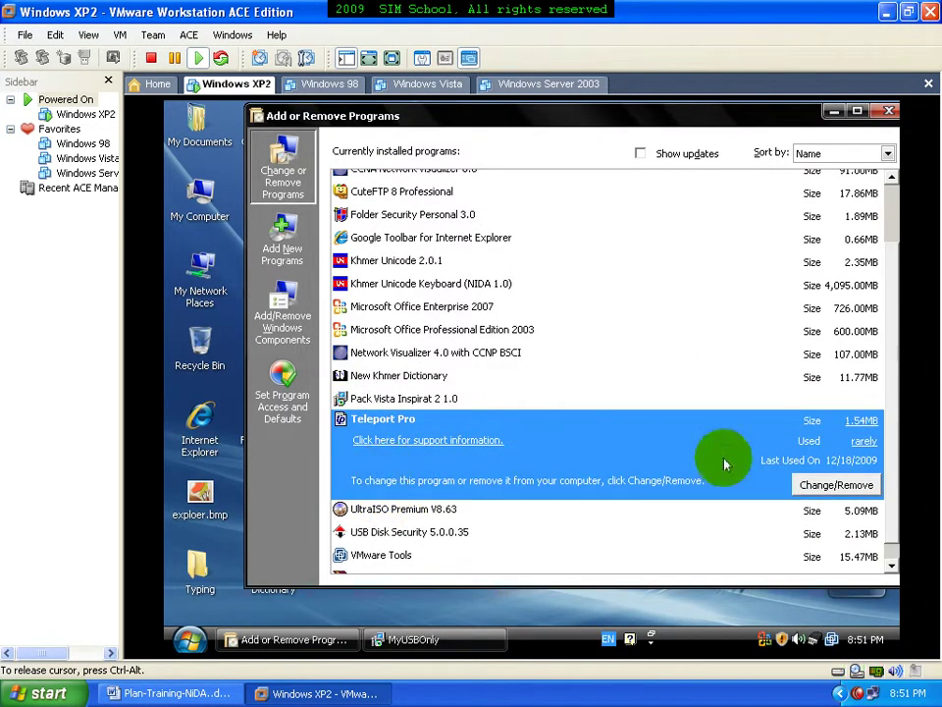
click(833, 484)
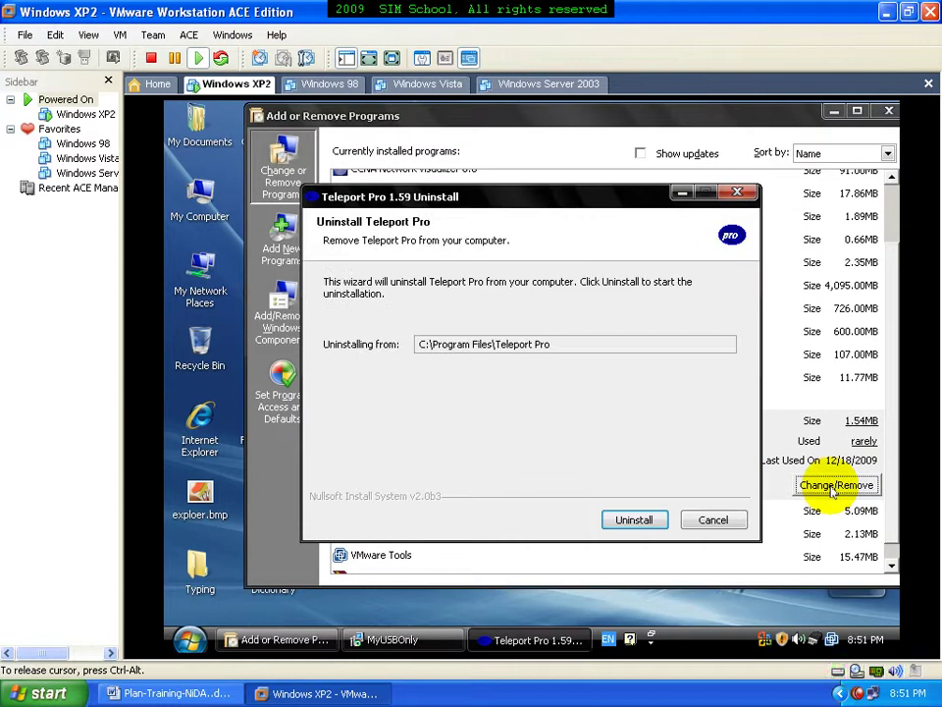
click(638, 522)
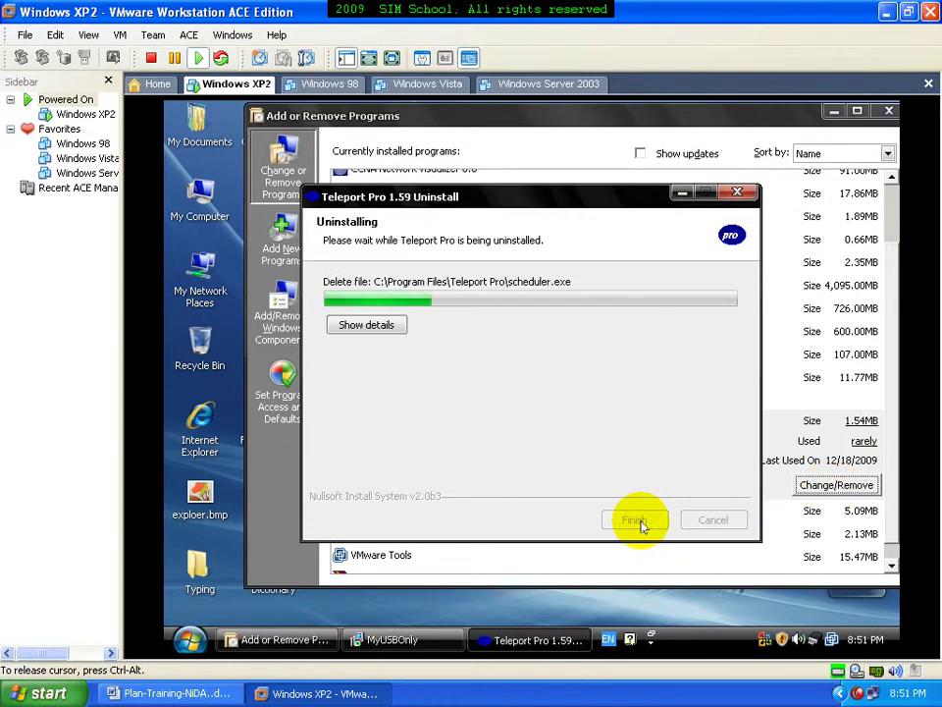
click(635, 520)
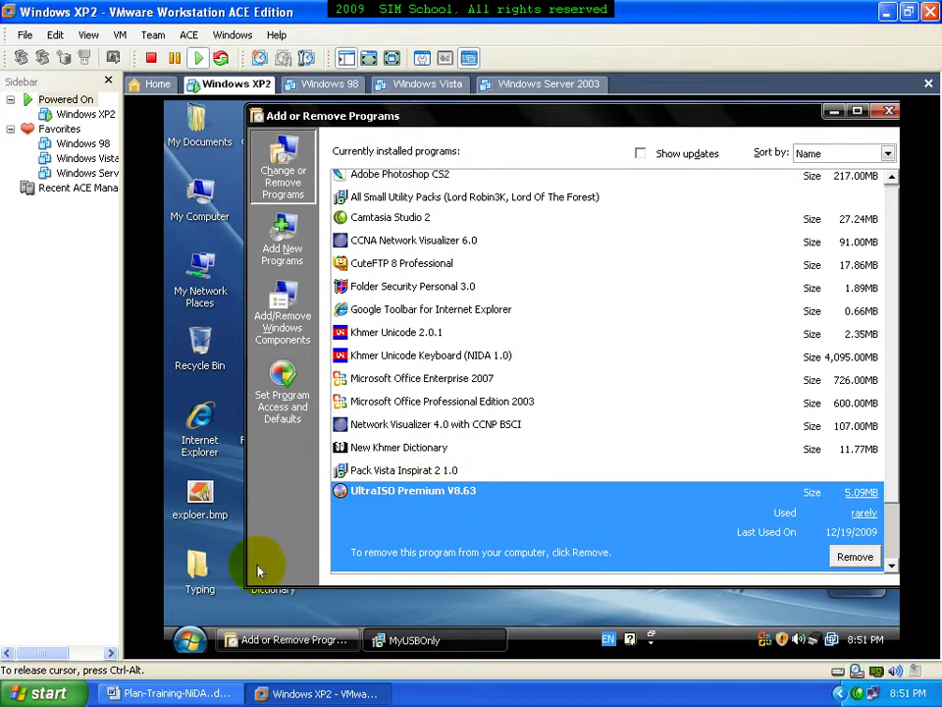
Check the program groups for Teleport Pro and look through the rest of the installed programs list.
click(196, 636)
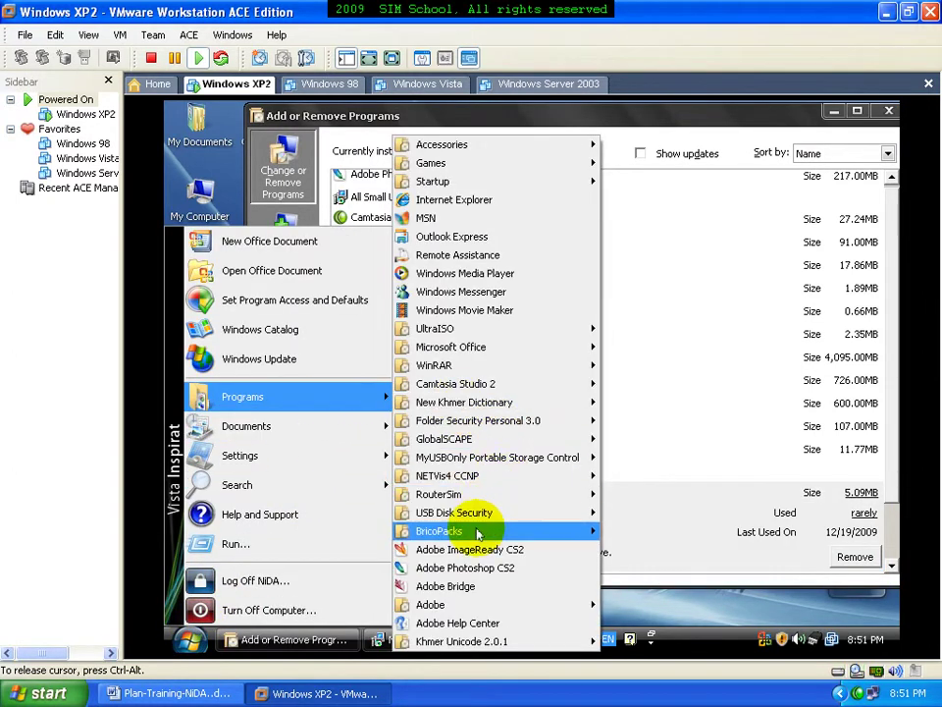
mouse_move(467, 510)
mouse_move(471, 456)
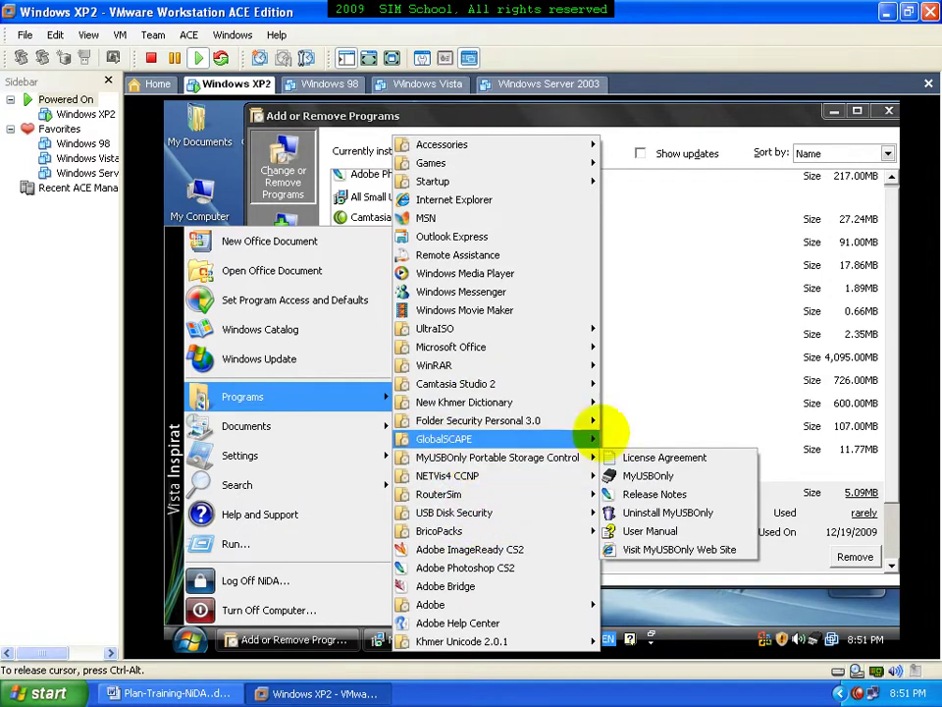
click(736, 361)
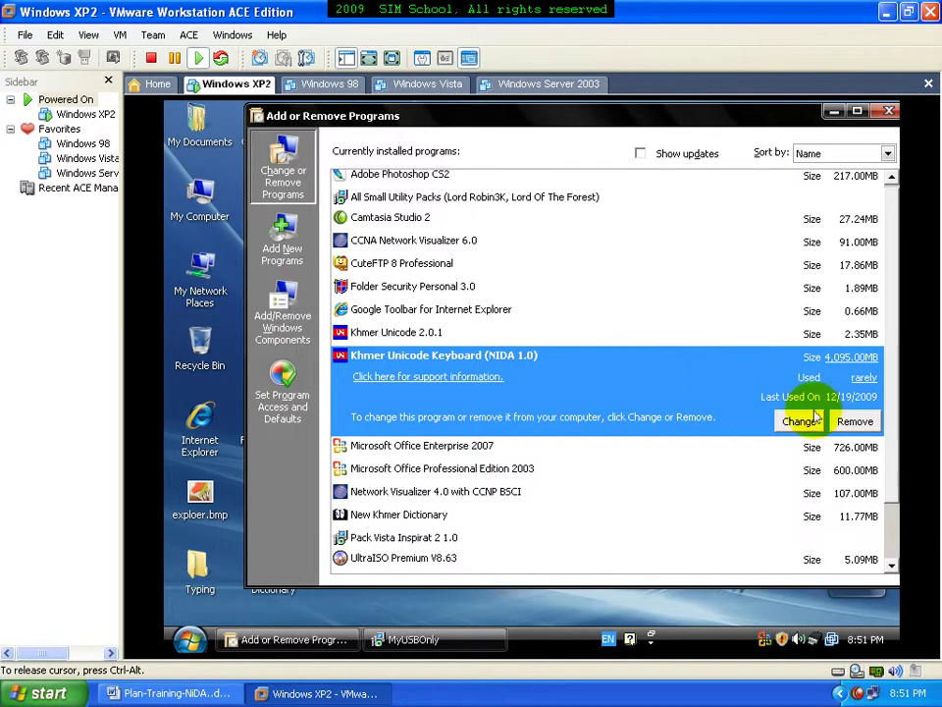
click(880, 428)
scroll(884, 442, down, 2)
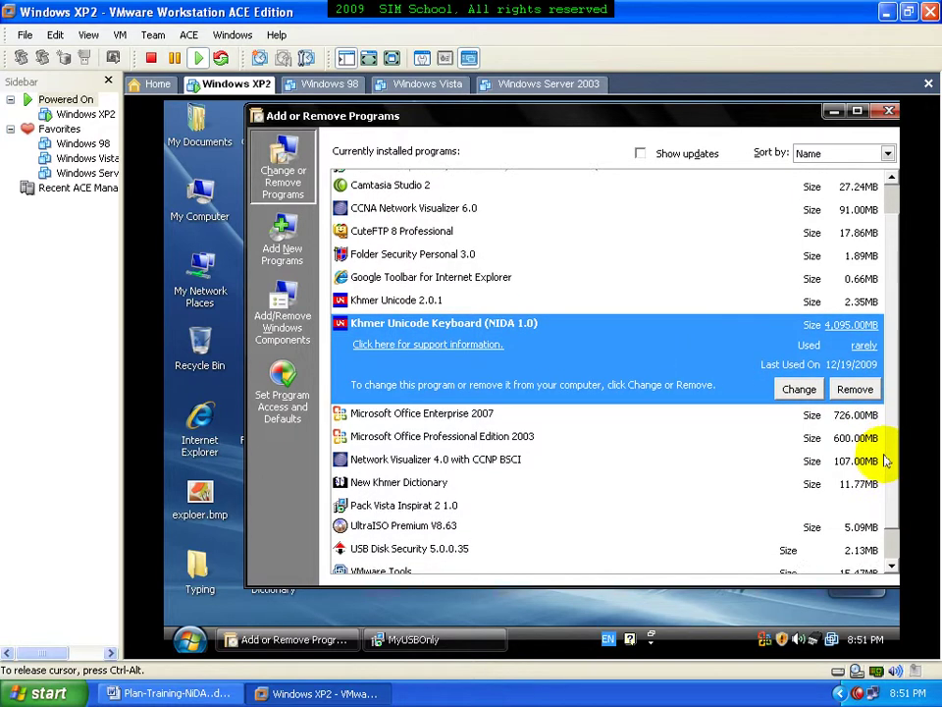
scroll(883, 469, down, 1)
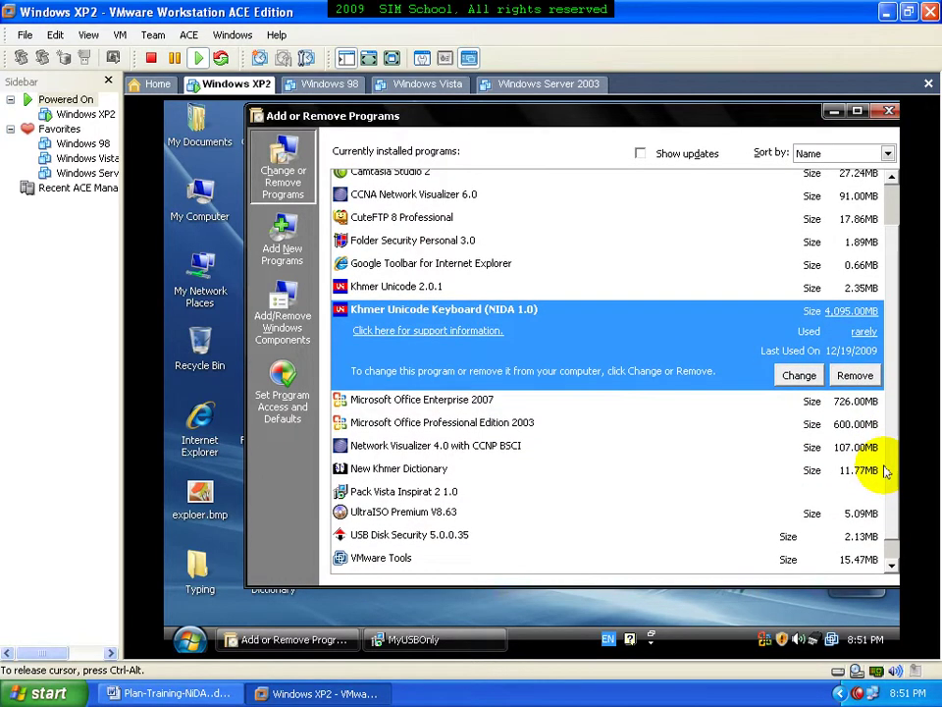
scroll(883, 481, down, 1)
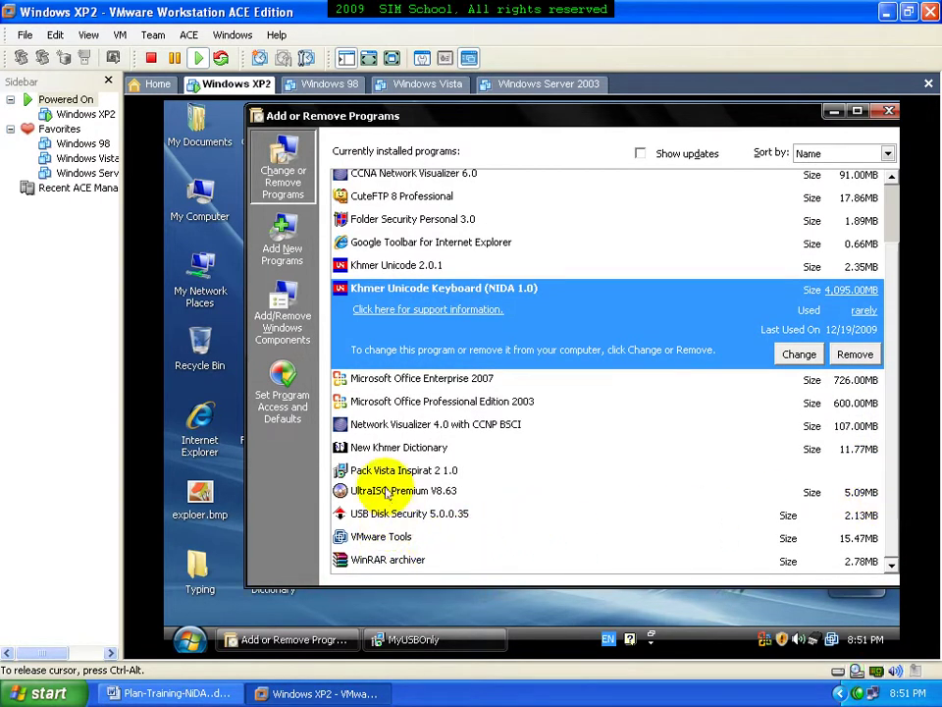
Select Network Visualizer 4.0 with CCNP BSCI among the installed programs and check the NETVis4 CCNP group for an Uninstall shortcut.
click(390, 403)
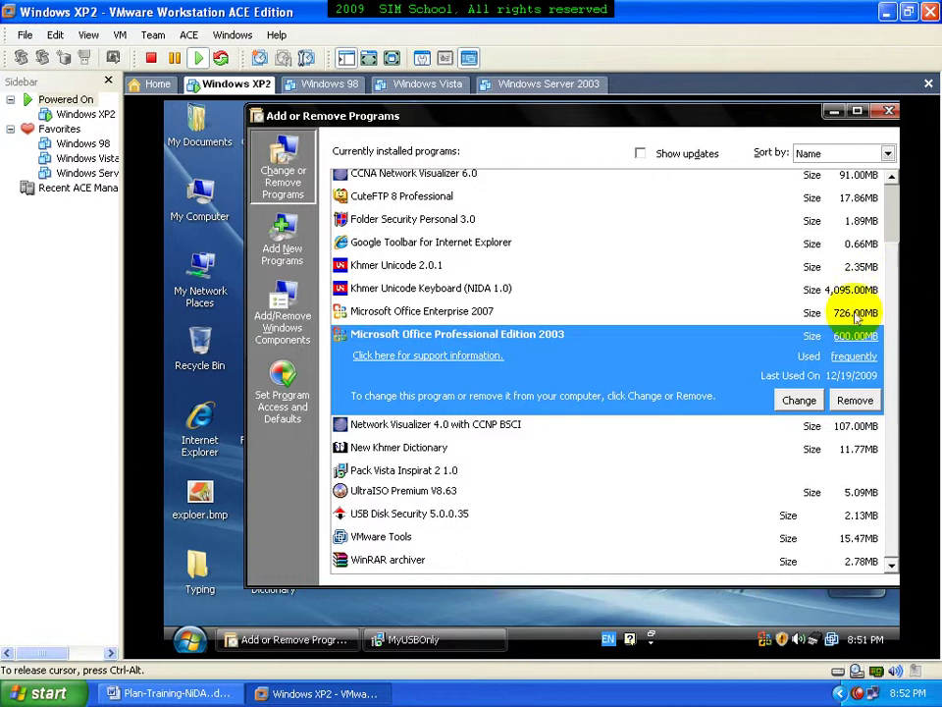
click(451, 425)
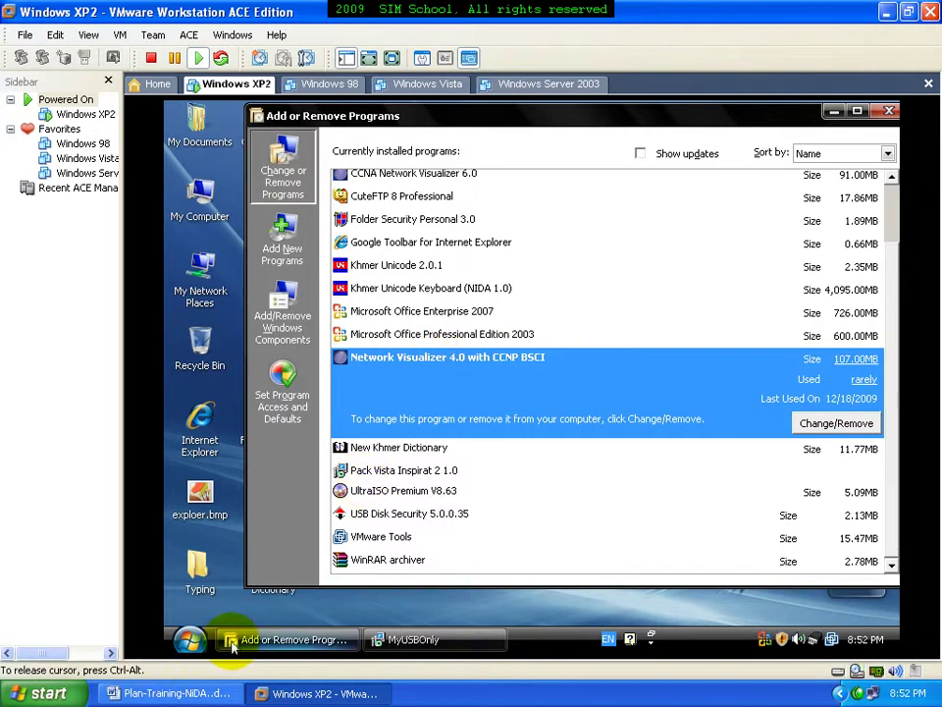
click(182, 645)
mouse_move(293, 396)
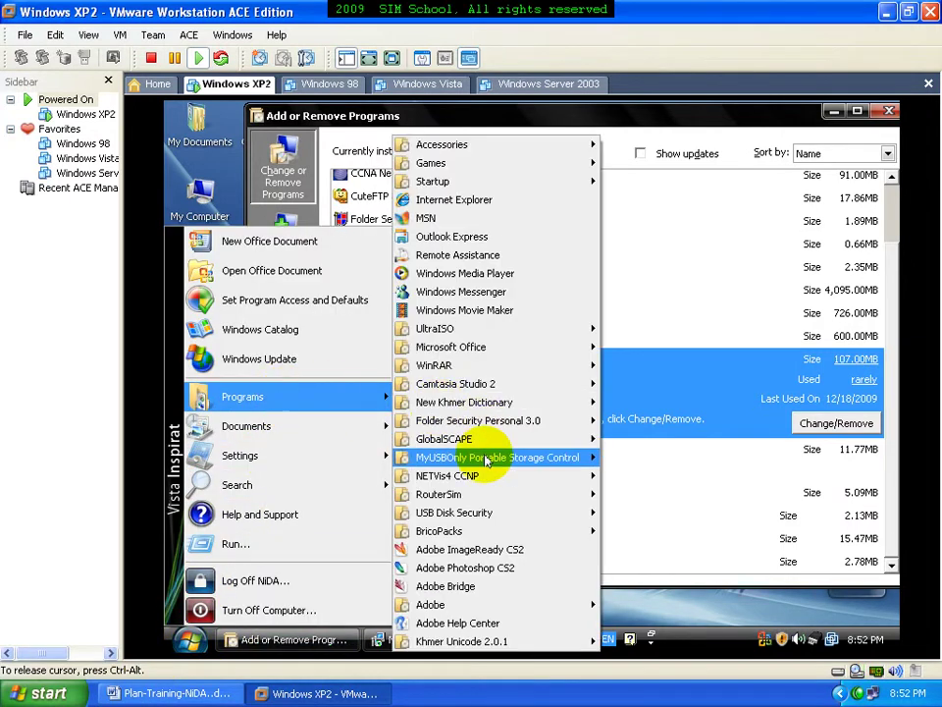
mouse_move(467, 481)
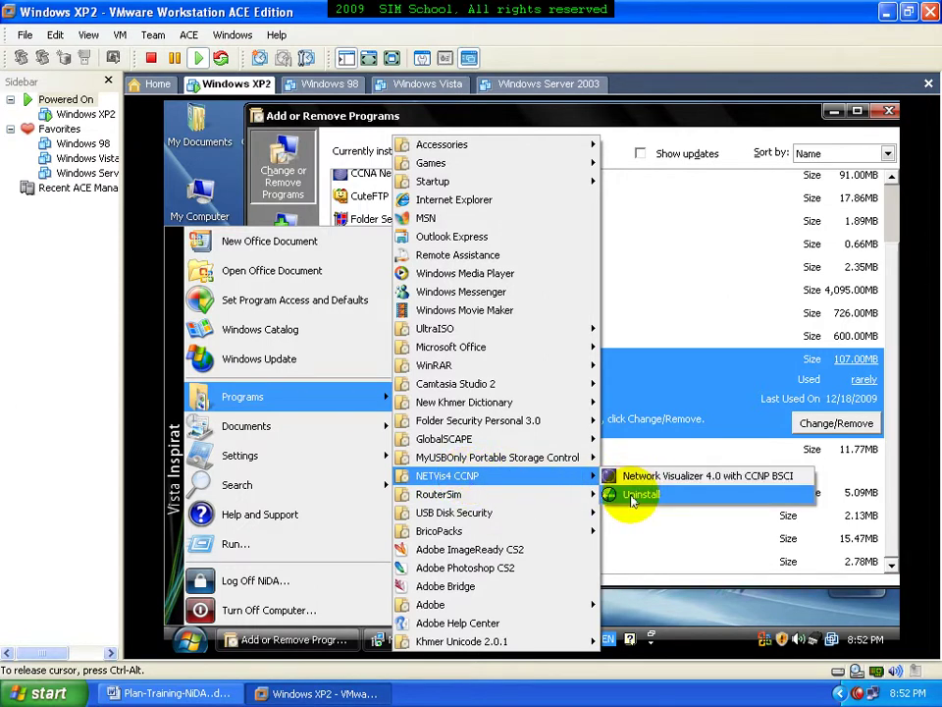
click(682, 398)
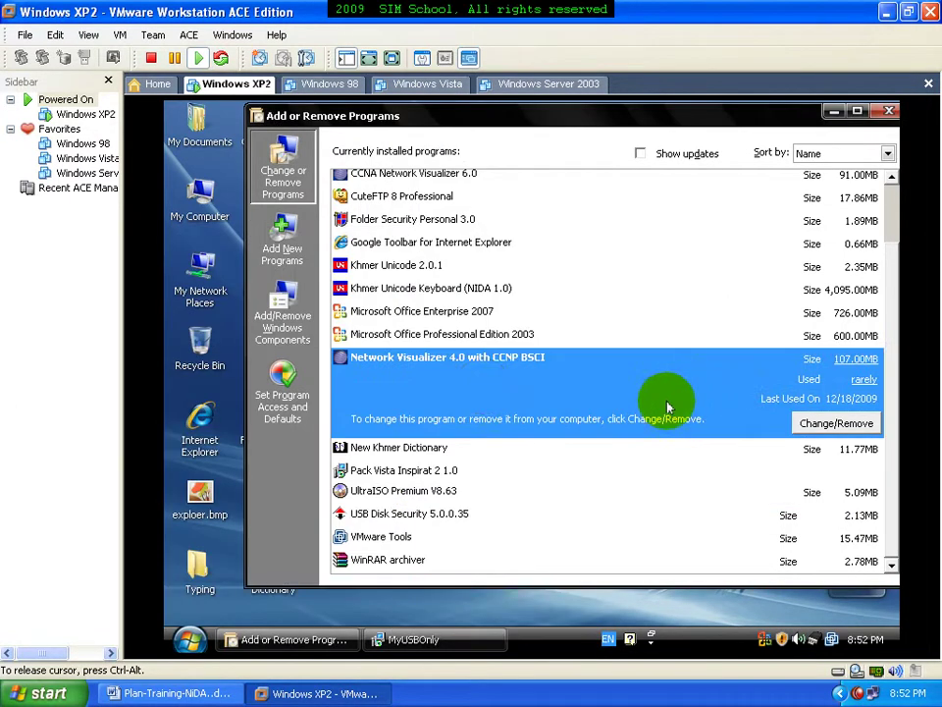
Remove Network Visualizer 4.0 with CCNP BSCI through its uninstaller and close Add or Remove Programs.
click(827, 424)
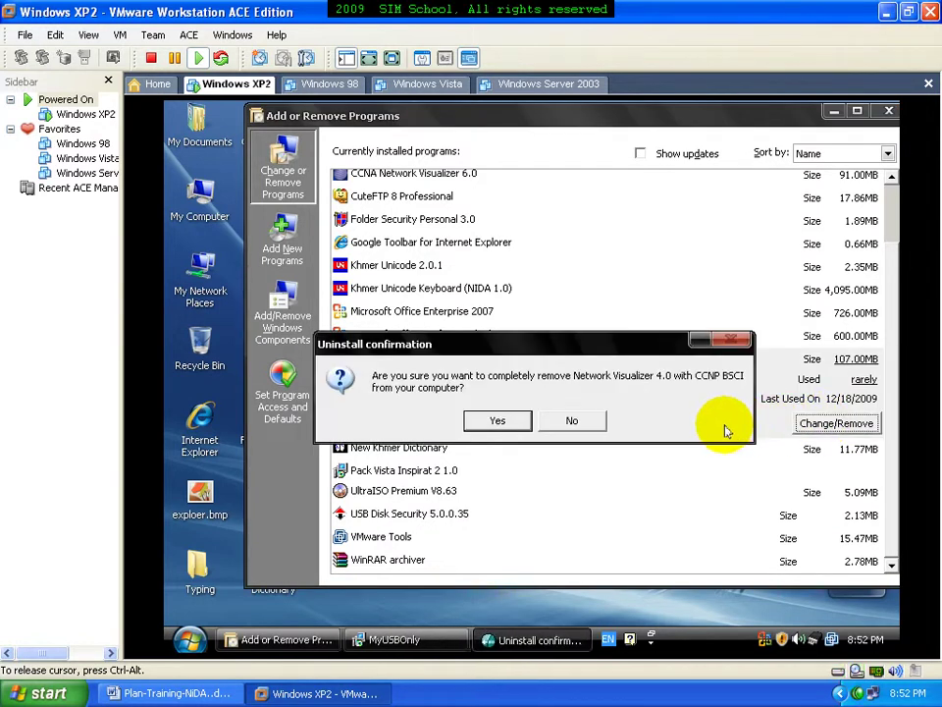
click(498, 422)
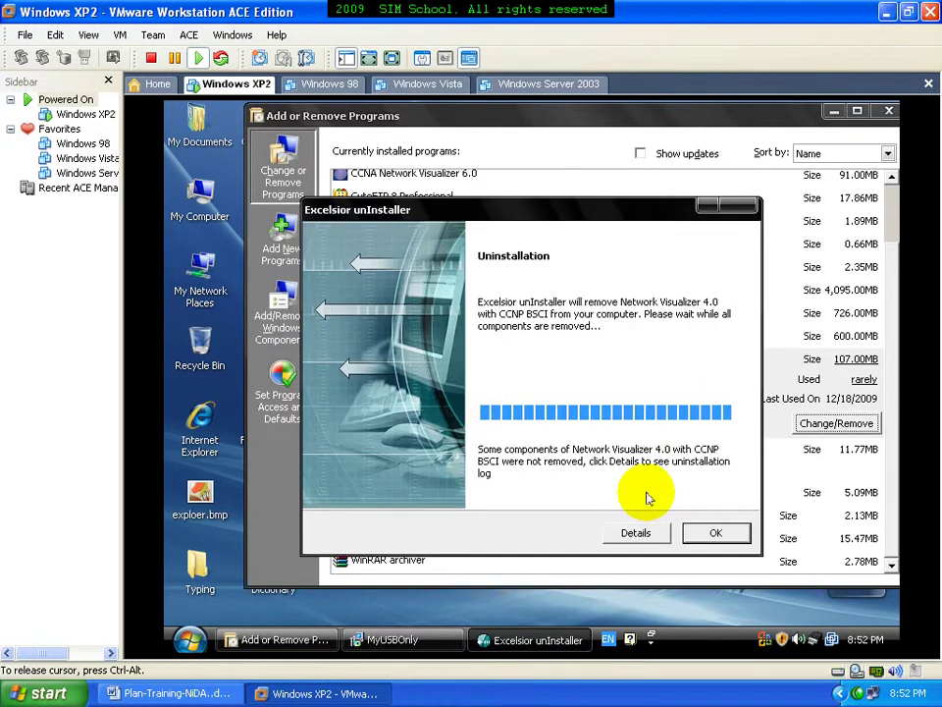
click(717, 532)
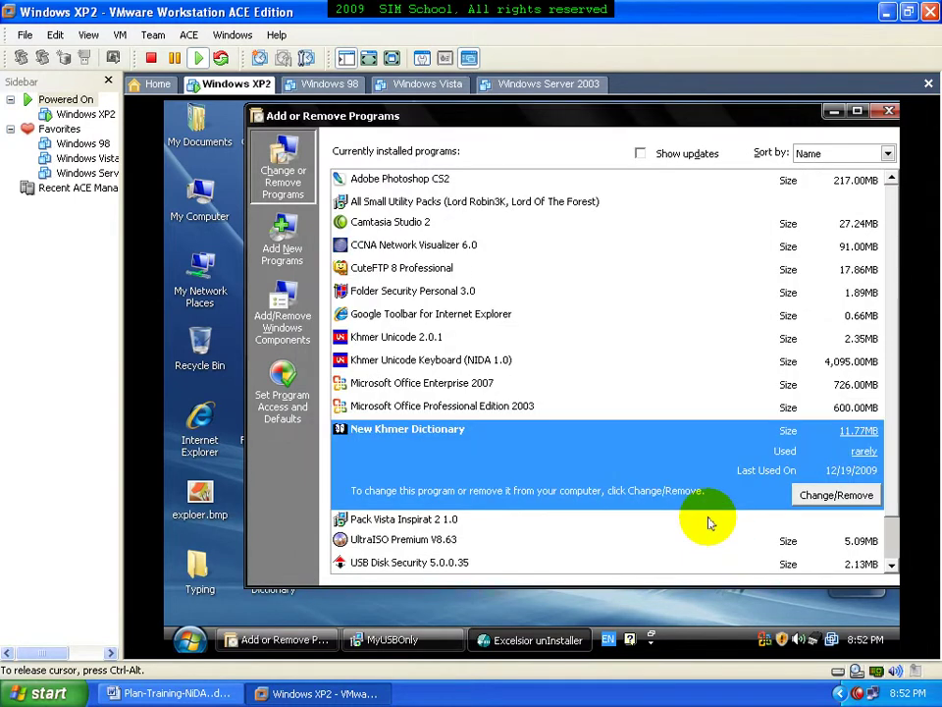
click(885, 115)
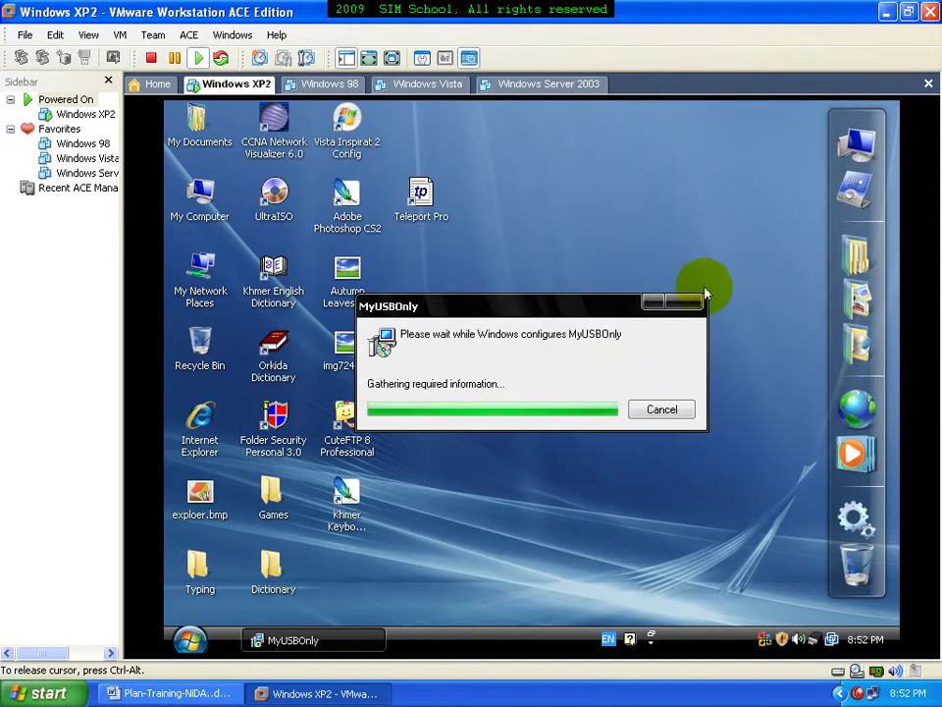
Cancel the running MyUSBOnly uninstallation and check which program groups remain installed.
click(646, 411)
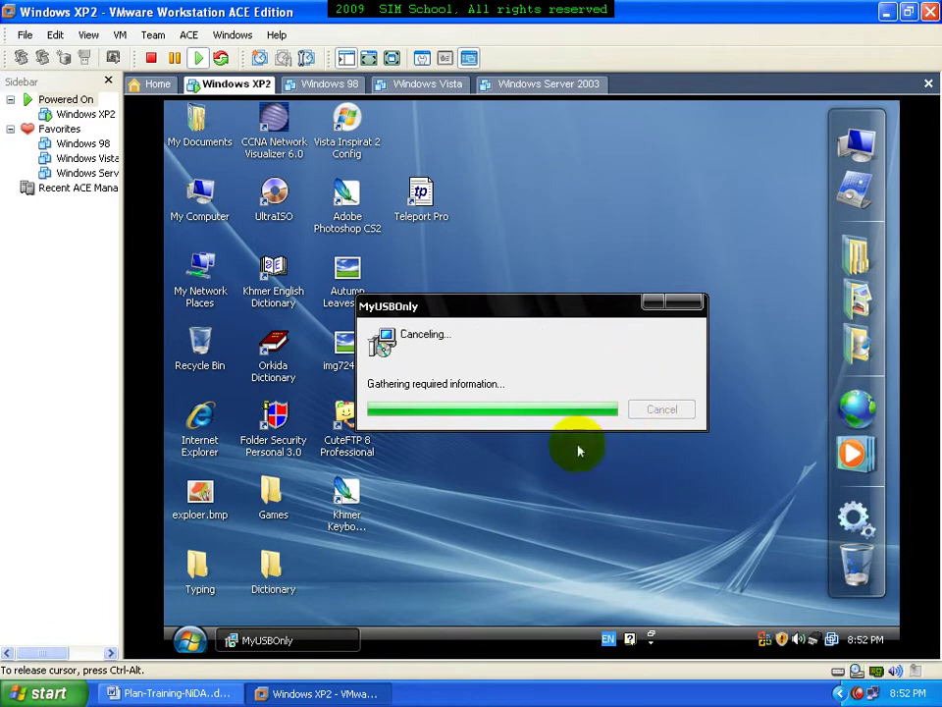
click(191, 642)
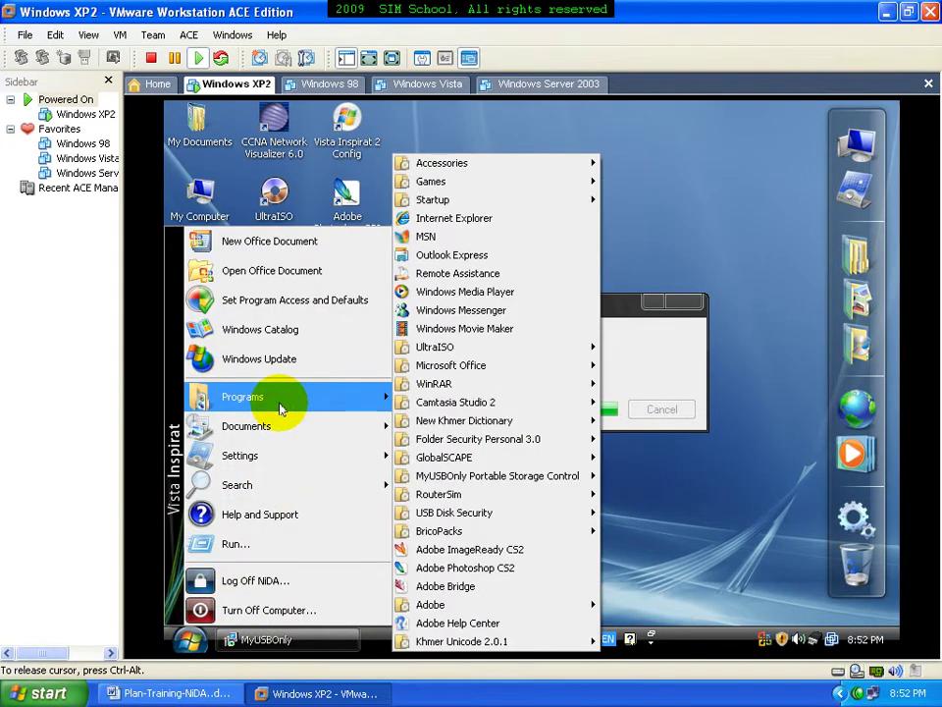
mouse_move(470, 480)
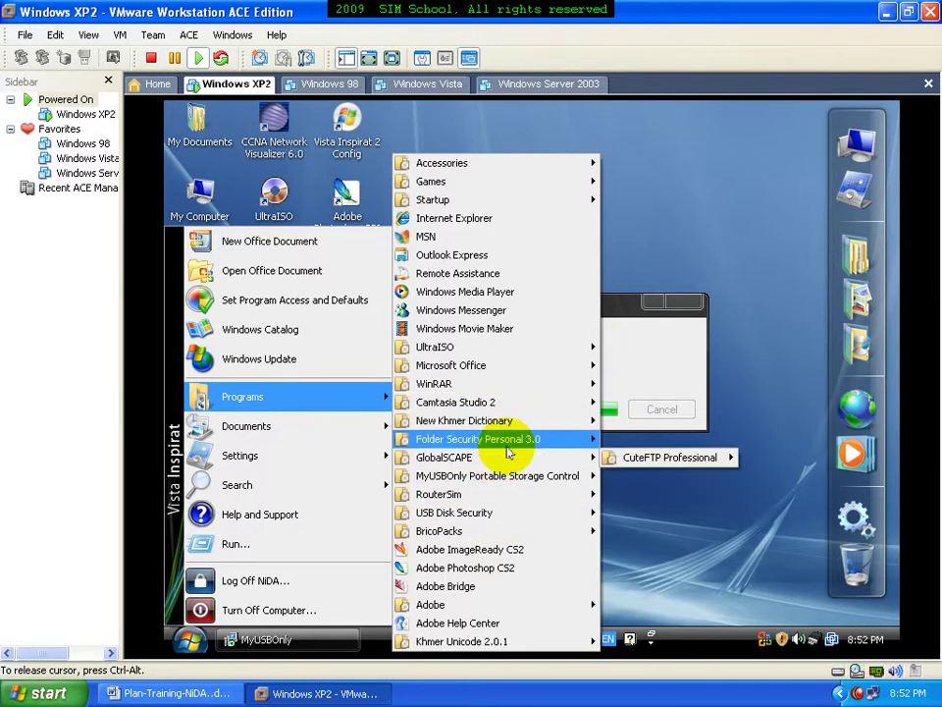
Check the Camtasia Studio 2 program group for an Uninstall shortcut.
mouse_move(507, 468)
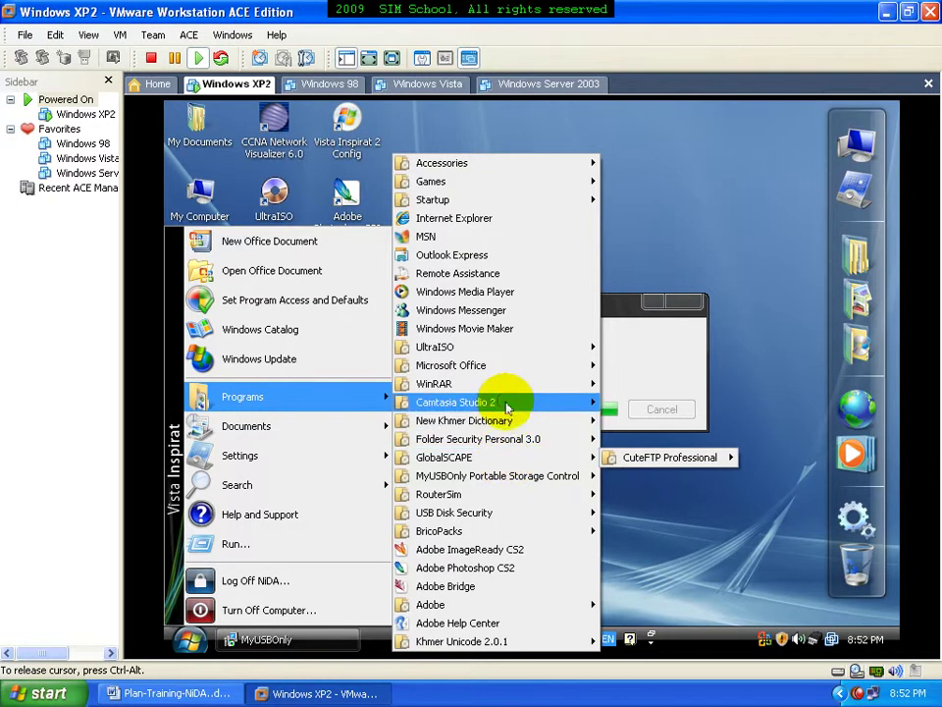
mouse_move(508, 405)
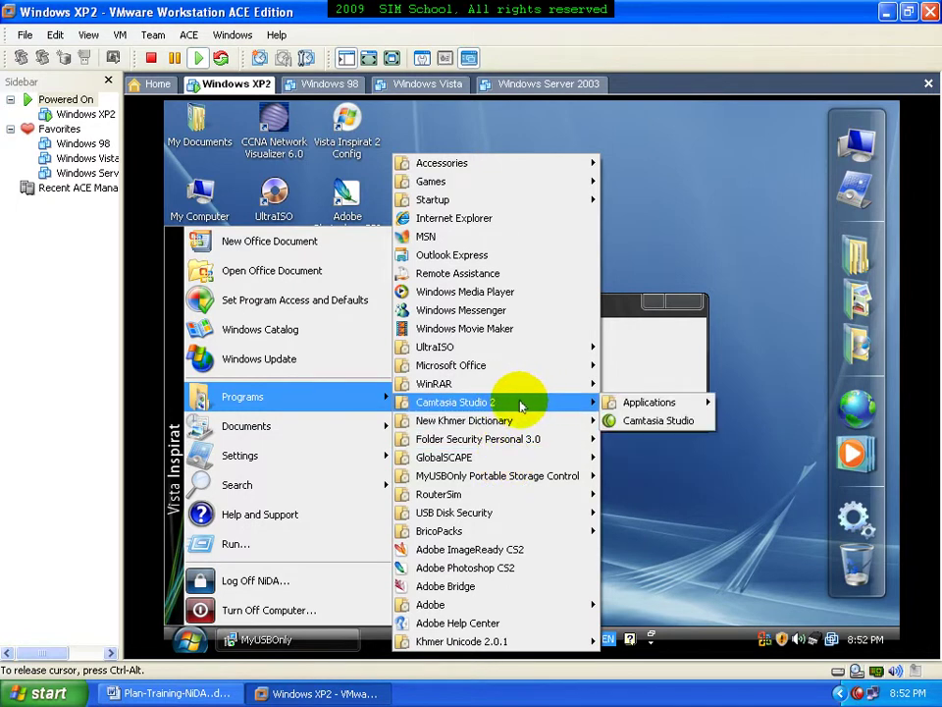
mouse_move(614, 401)
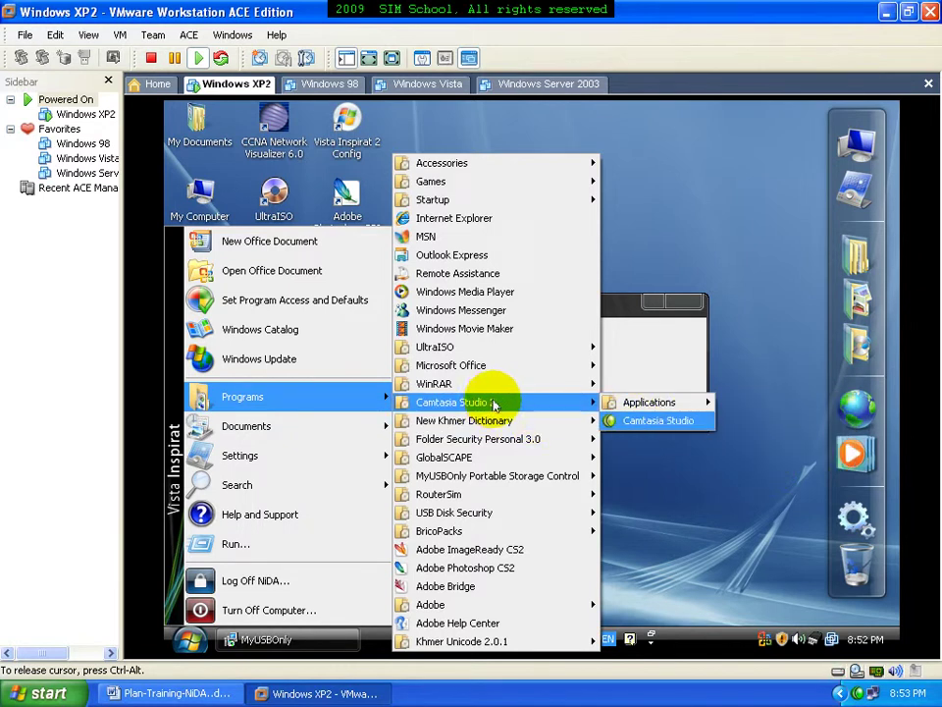
Uninstall Camtasia Studio 2 through Add or Remove Programs, confirm the removal, and close the Control Panel windows.
mouse_move(315, 457)
click(419, 458)
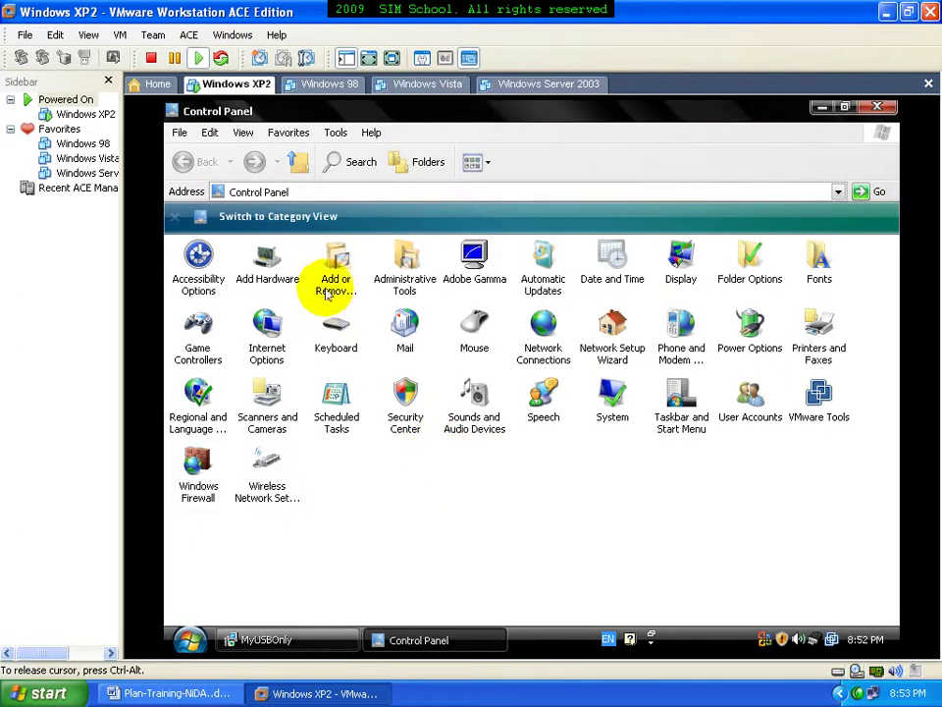
click(334, 275)
double_click(334, 265)
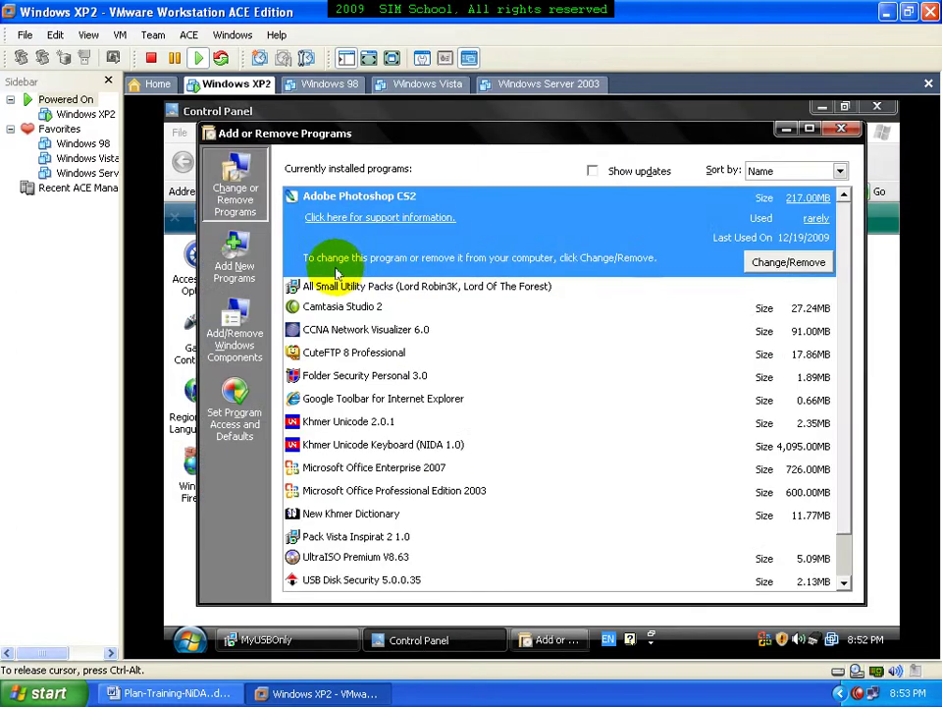
click(363, 306)
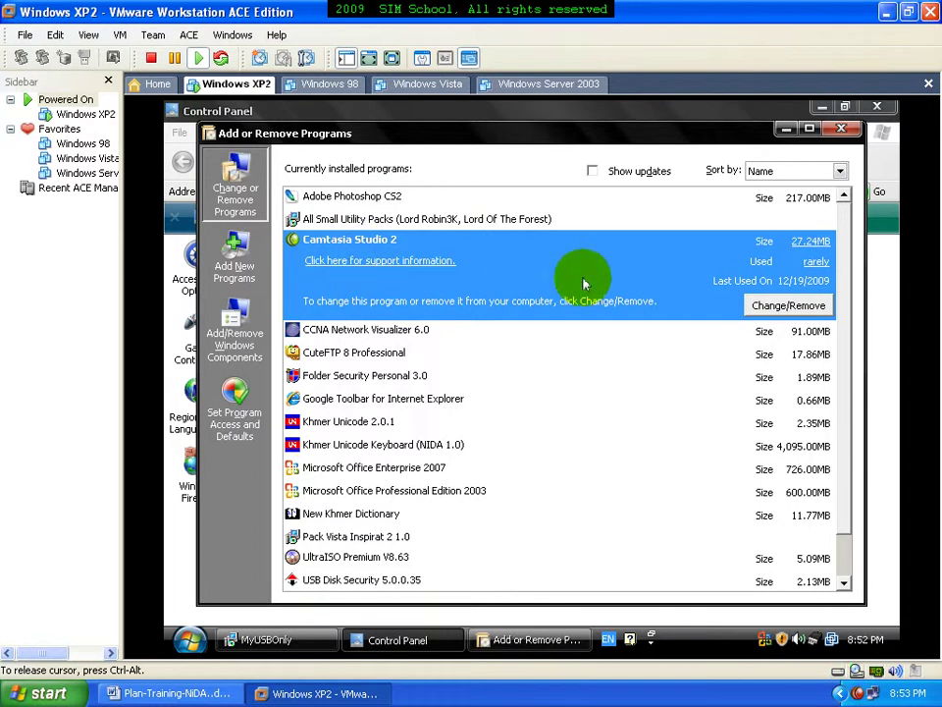
click(774, 307)
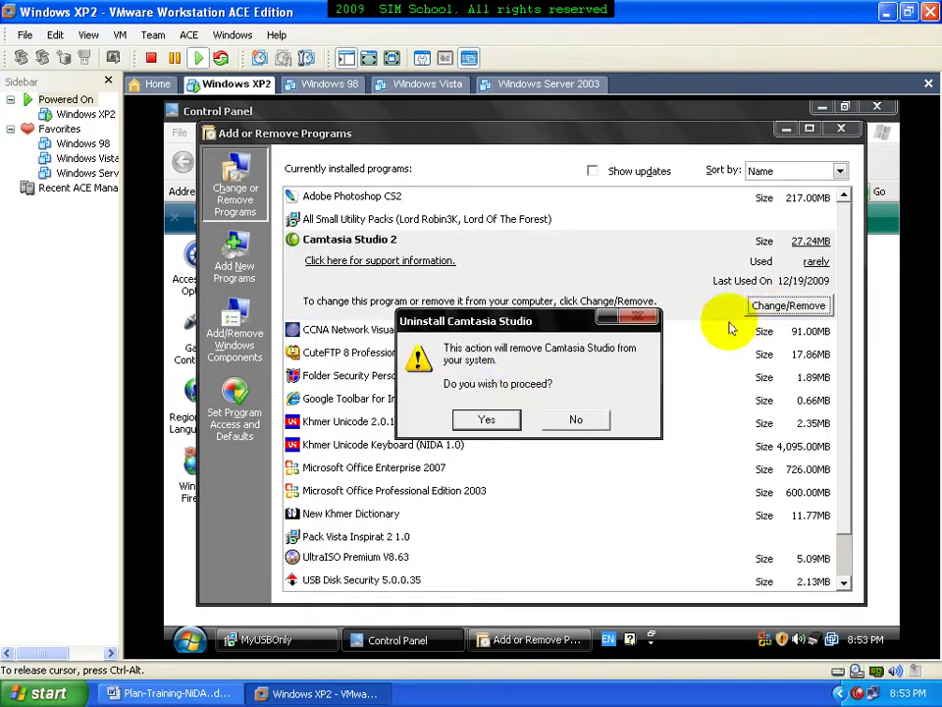
click(488, 420)
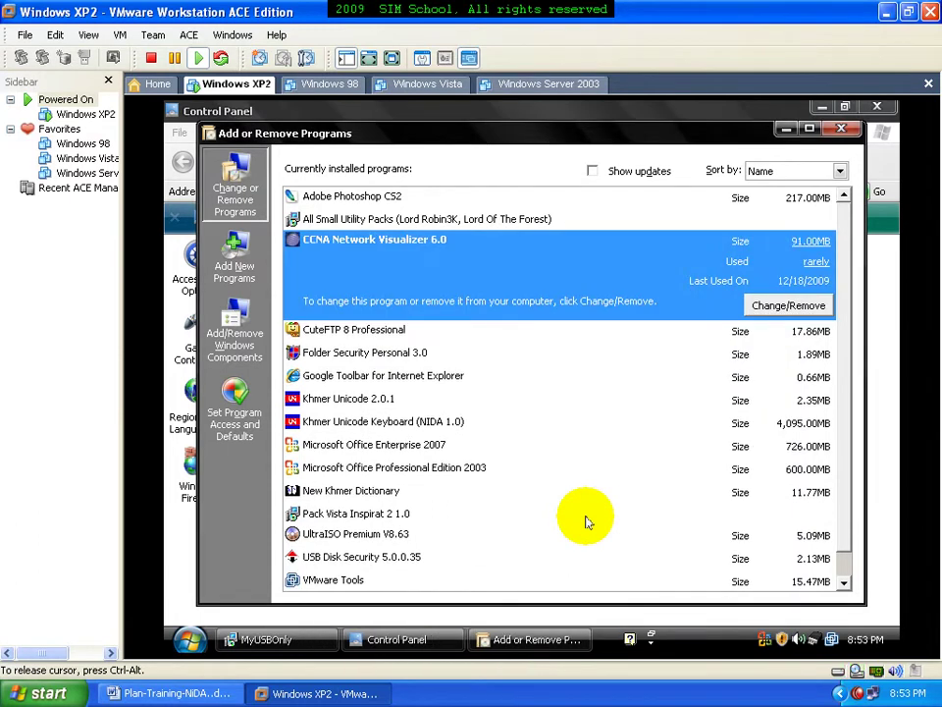
click(841, 132)
click(877, 106)
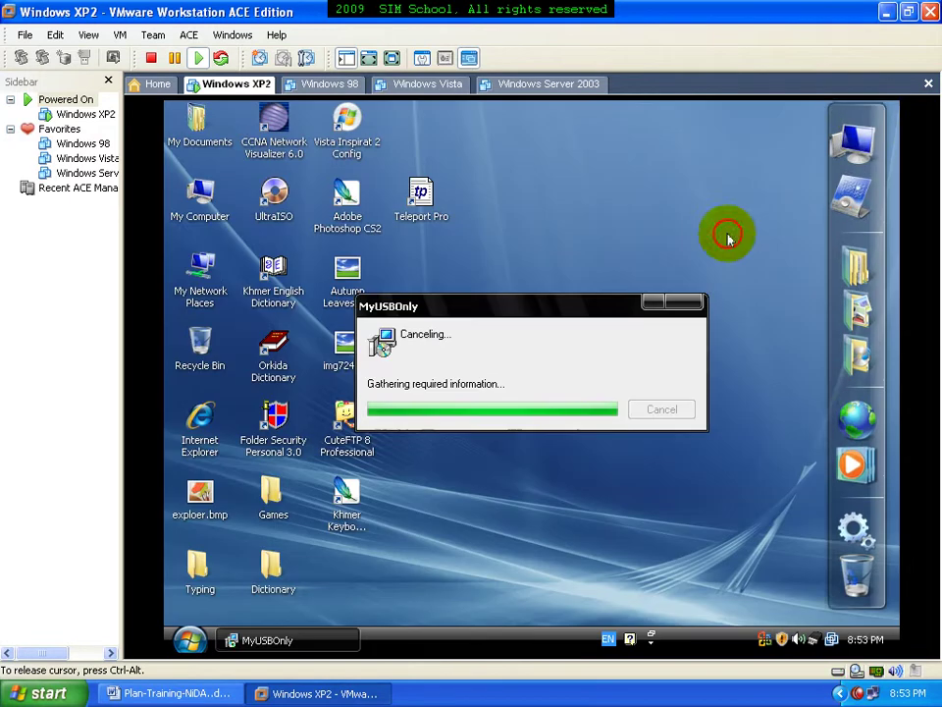
Check the installed program groups for any remaining Camtasia Studio 2 entry.
click(191, 640)
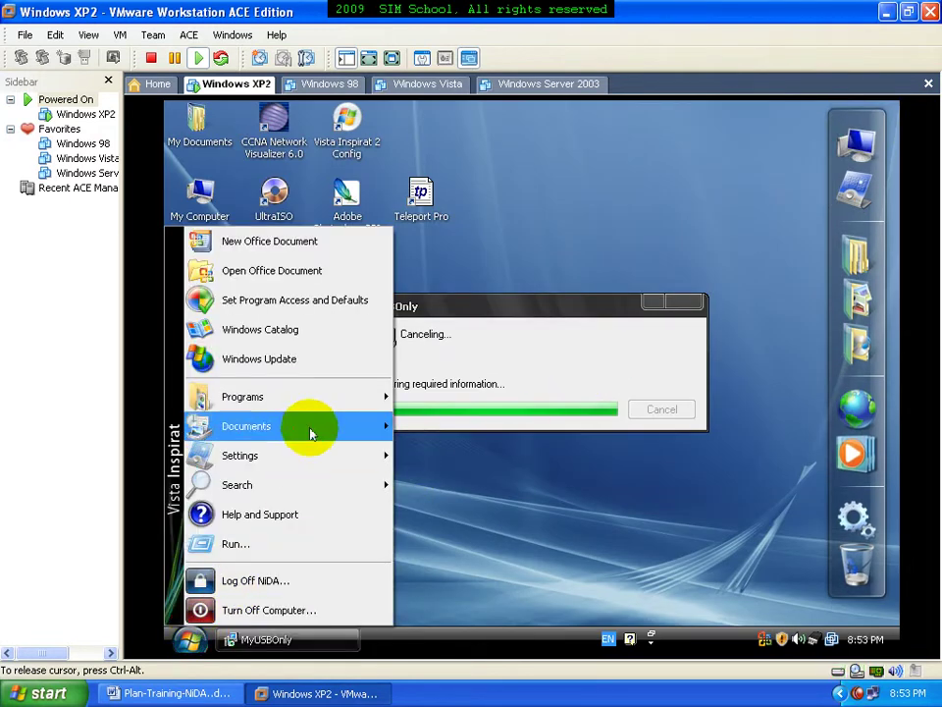
click(317, 398)
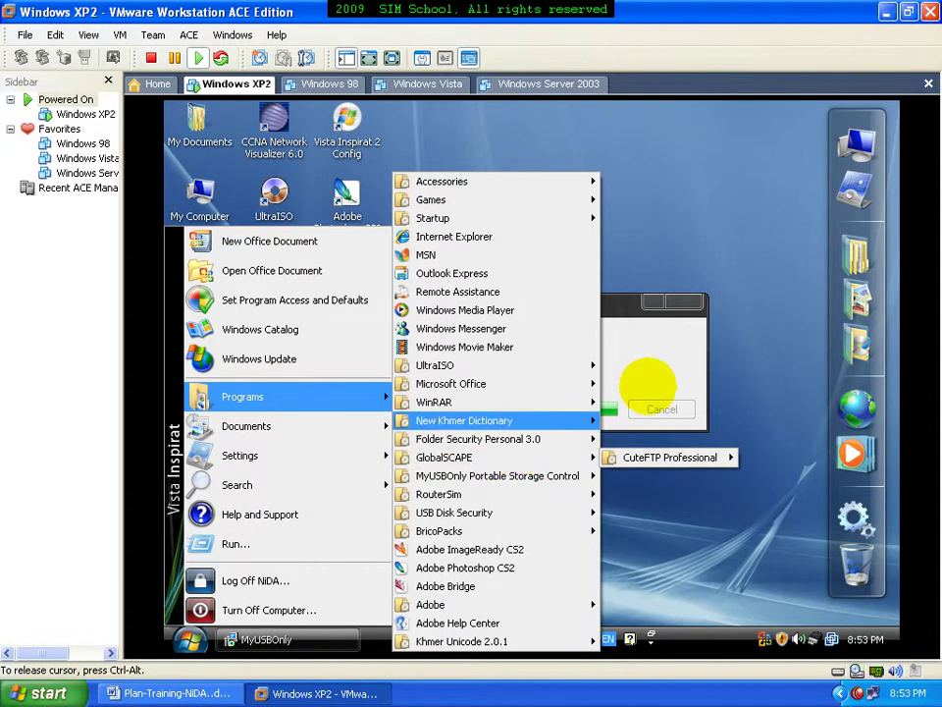
click(589, 412)
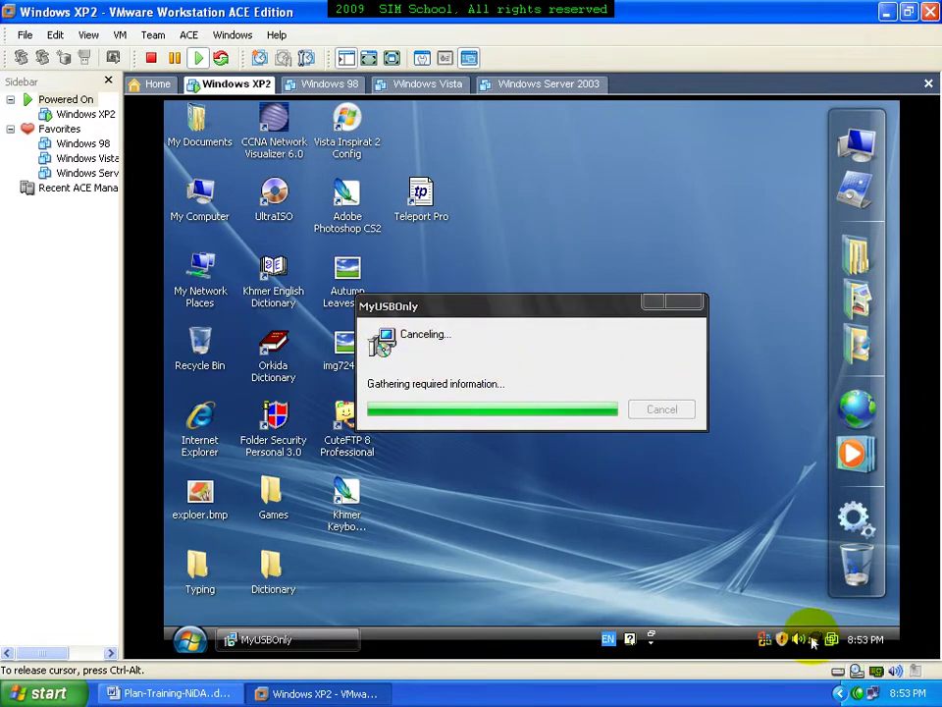
Open Task Manager in the virtual machine and list its running processes.
right_click(426, 633)
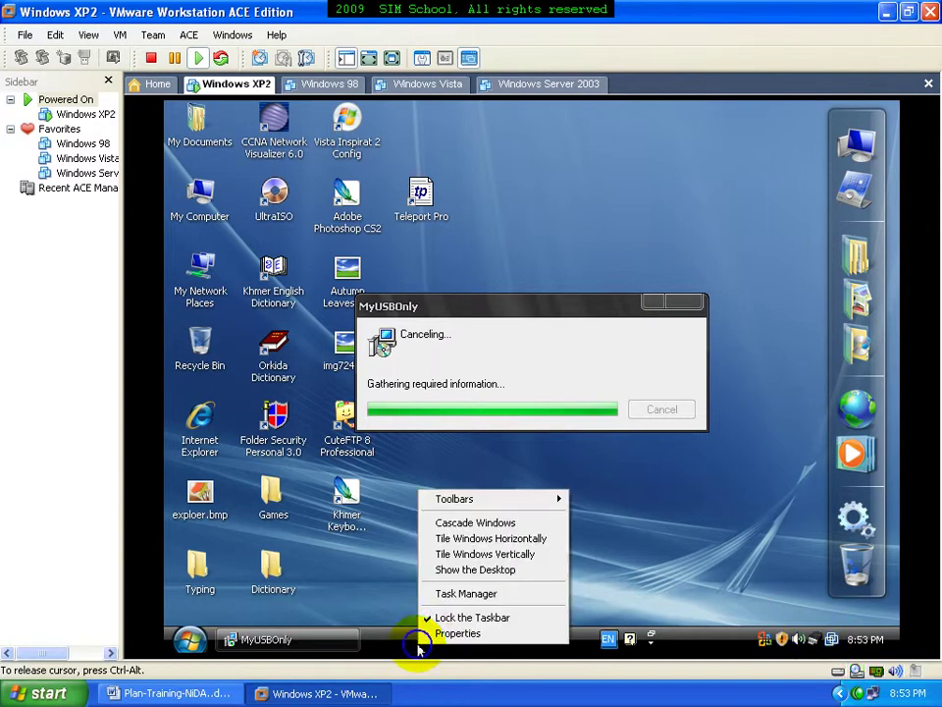
click(454, 595)
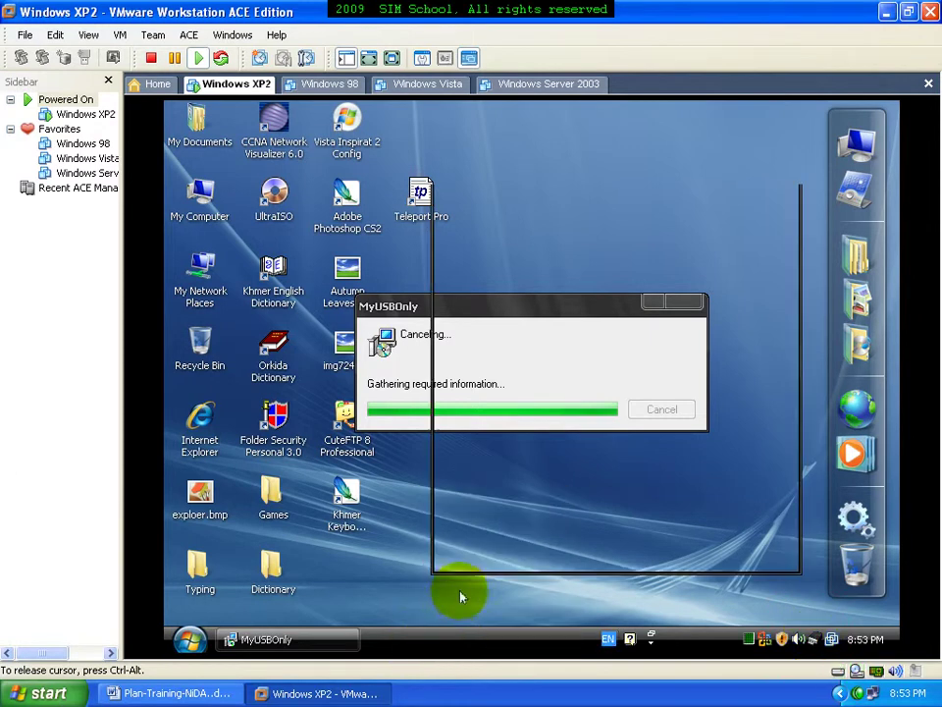
click(531, 217)
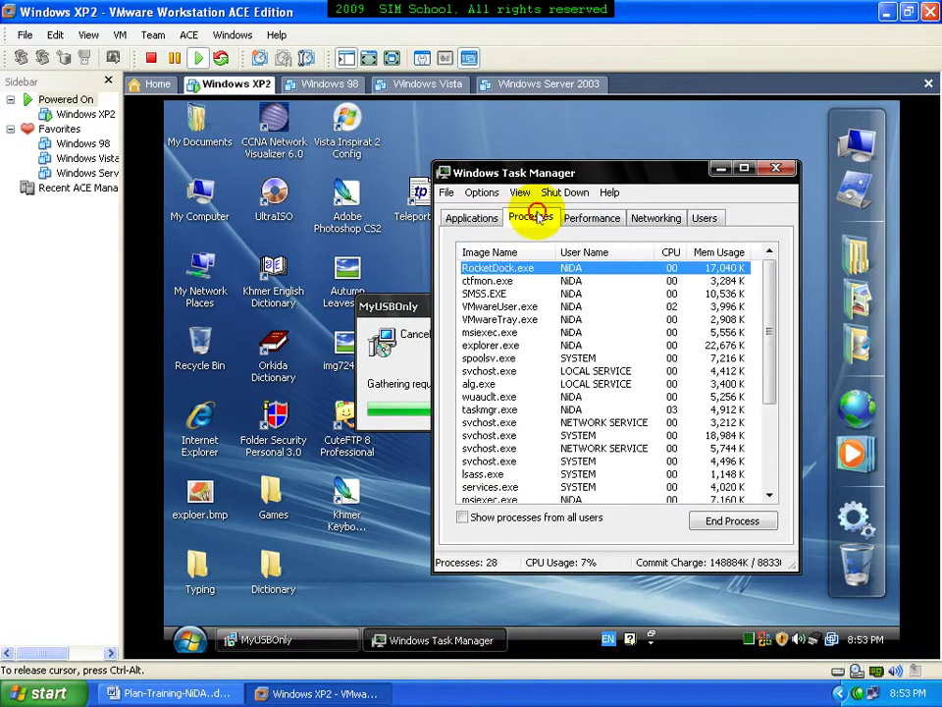
click(545, 271)
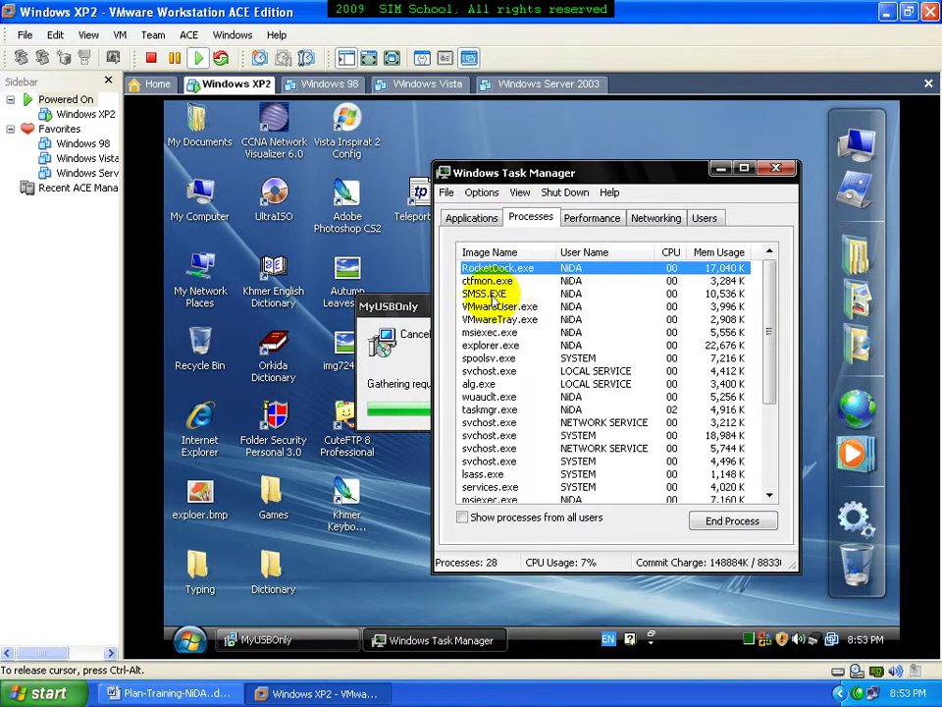
Try to end the SMSS.EXE process in Task Manager.
click(481, 294)
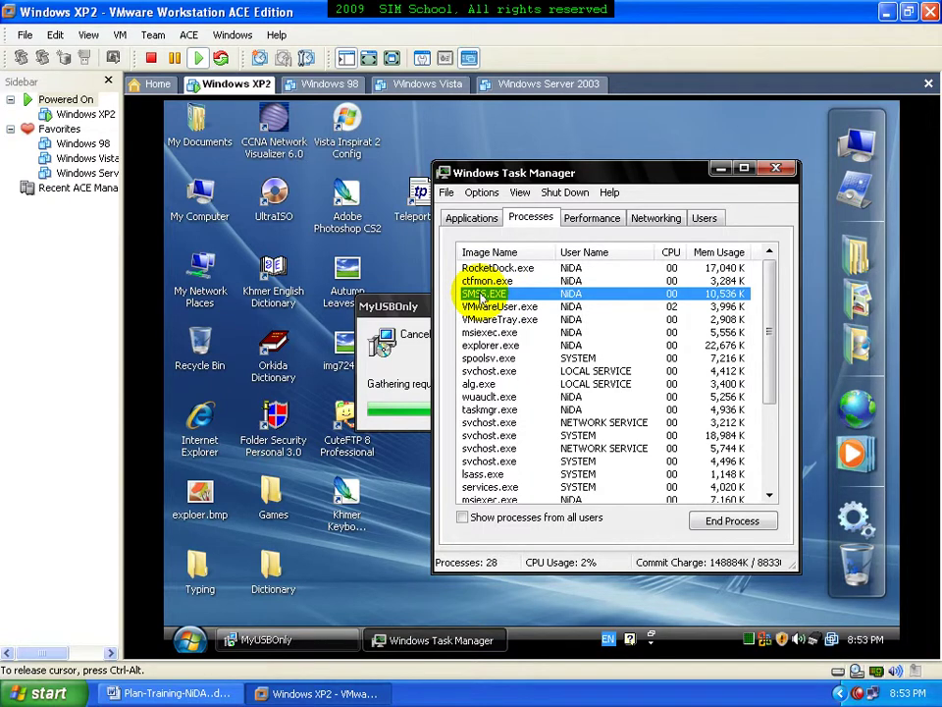
click(729, 524)
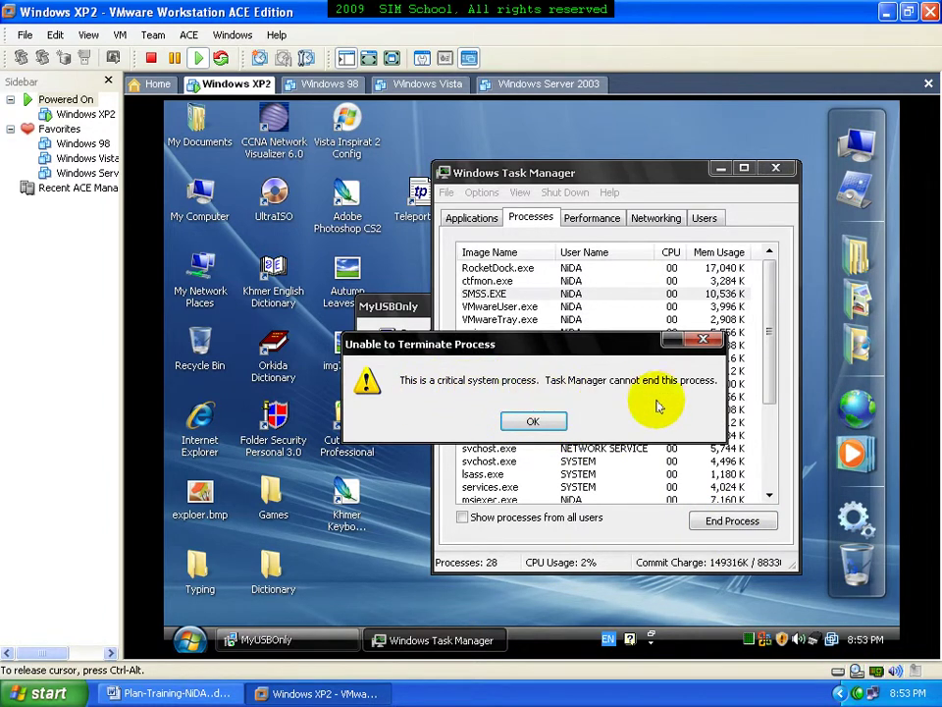
click(532, 424)
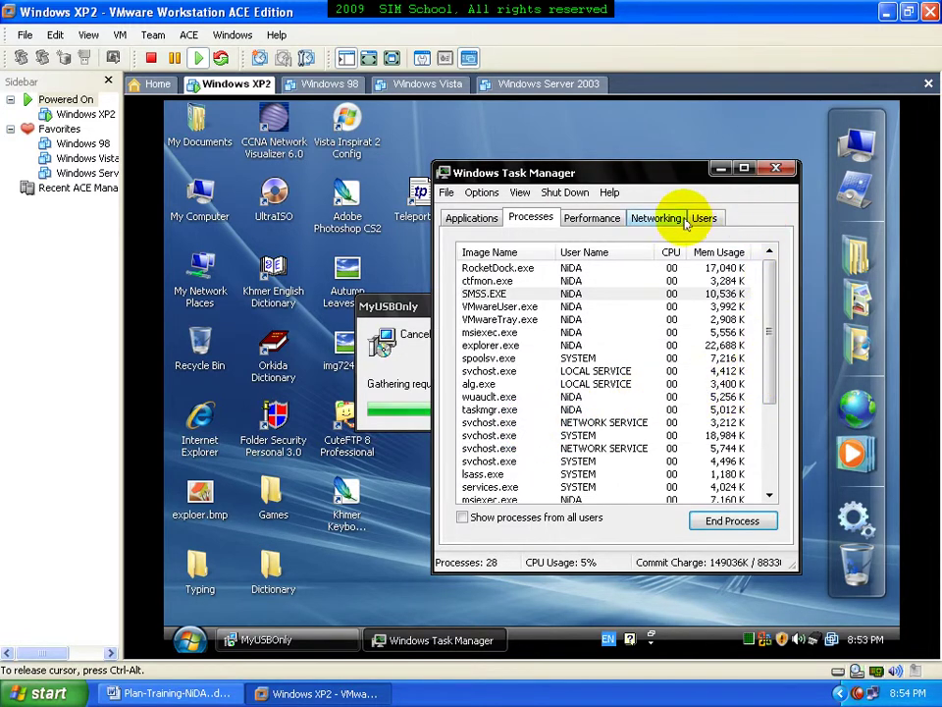
Try to restart the virtual machine from Task Manager and check its list of running applications.
click(575, 193)
click(587, 259)
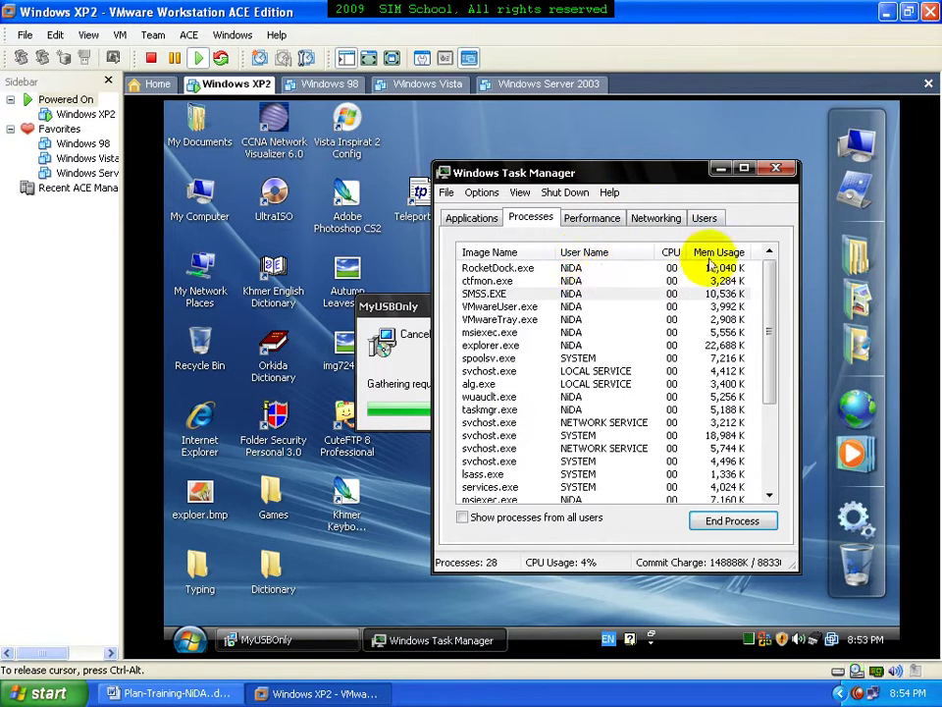
click(566, 193)
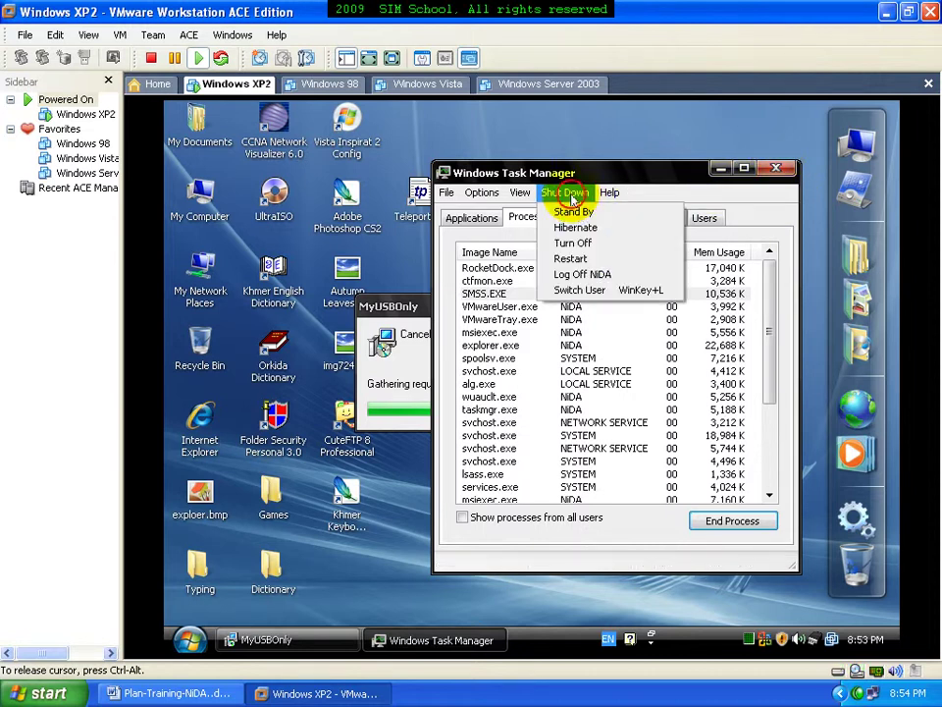
click(580, 261)
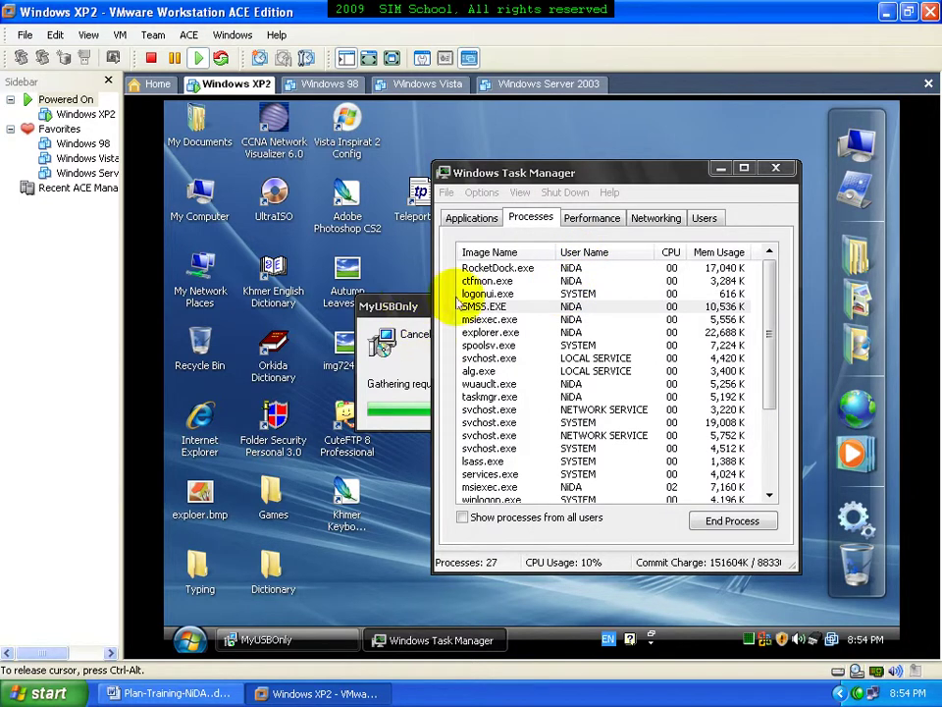
click(468, 217)
click(633, 450)
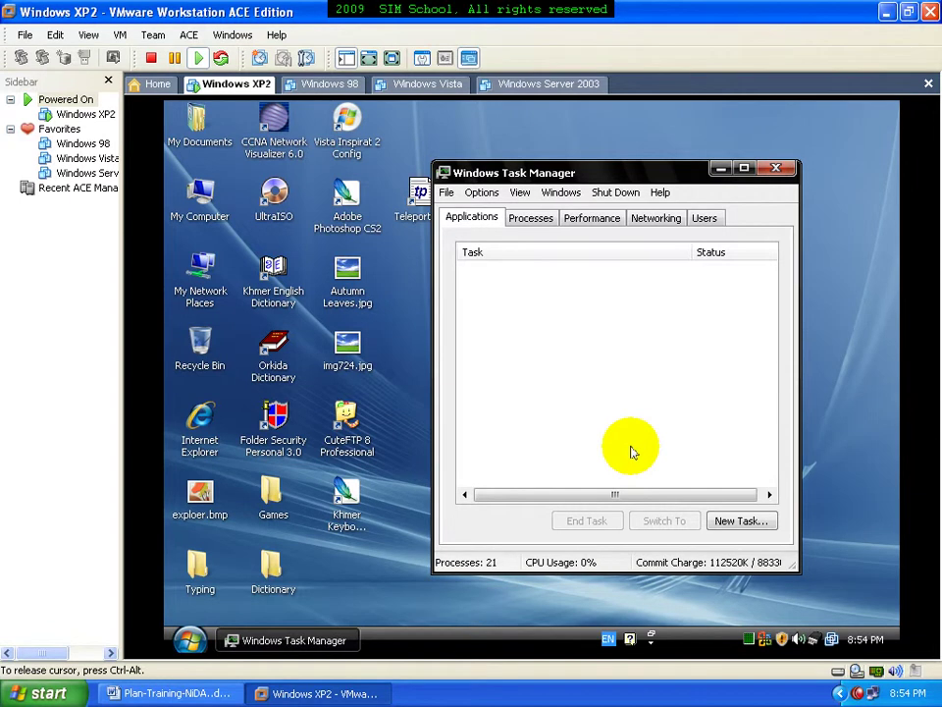
Close Task Manager and restart Windows XP with the Turn Off Computer command.
click(775, 172)
right_click(582, 309)
click(608, 332)
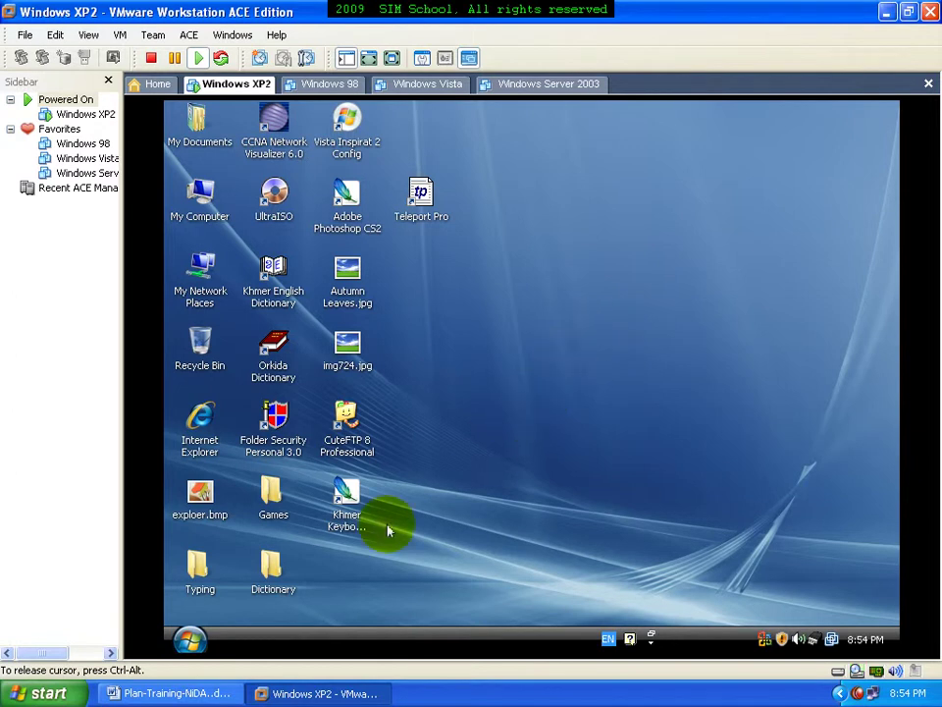
click(185, 636)
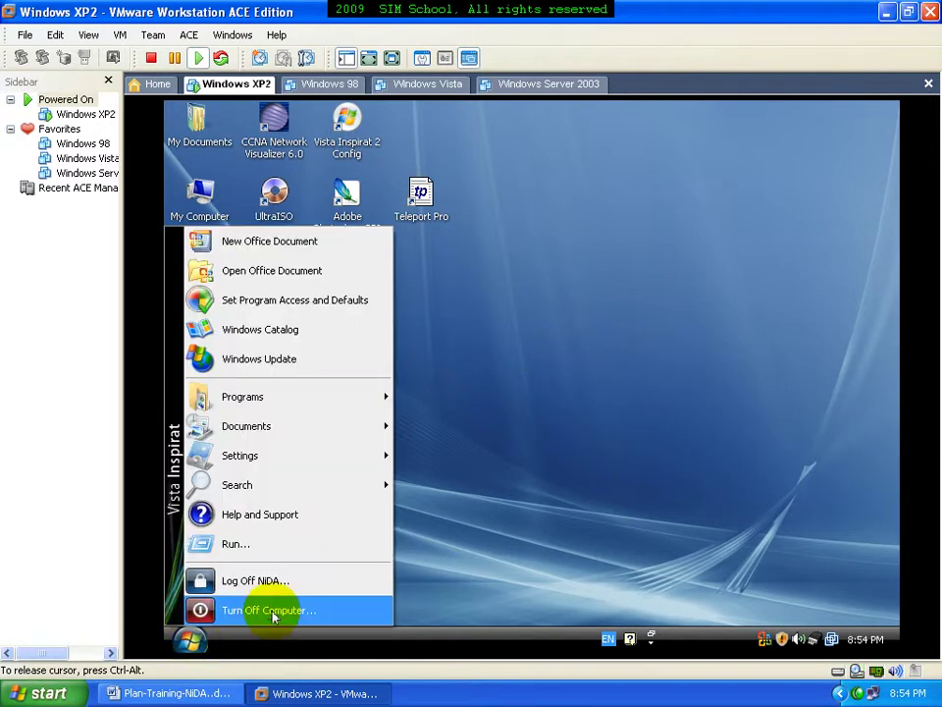
click(274, 615)
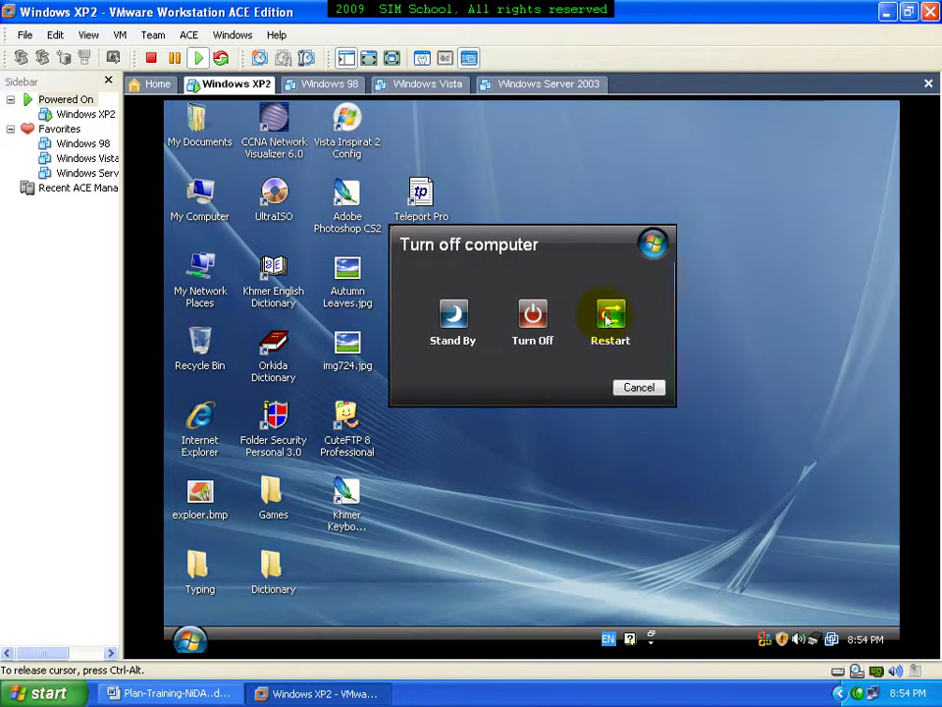
click(609, 316)
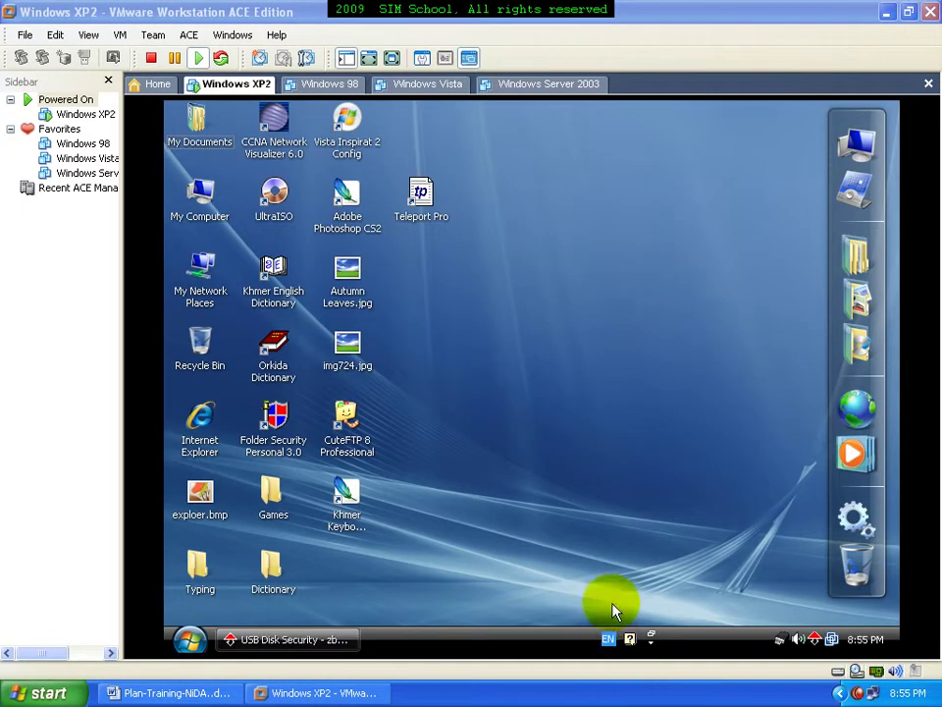
Explore My Computer in folder view and open the Software folder on the DATA (E:) drive.
click(521, 518)
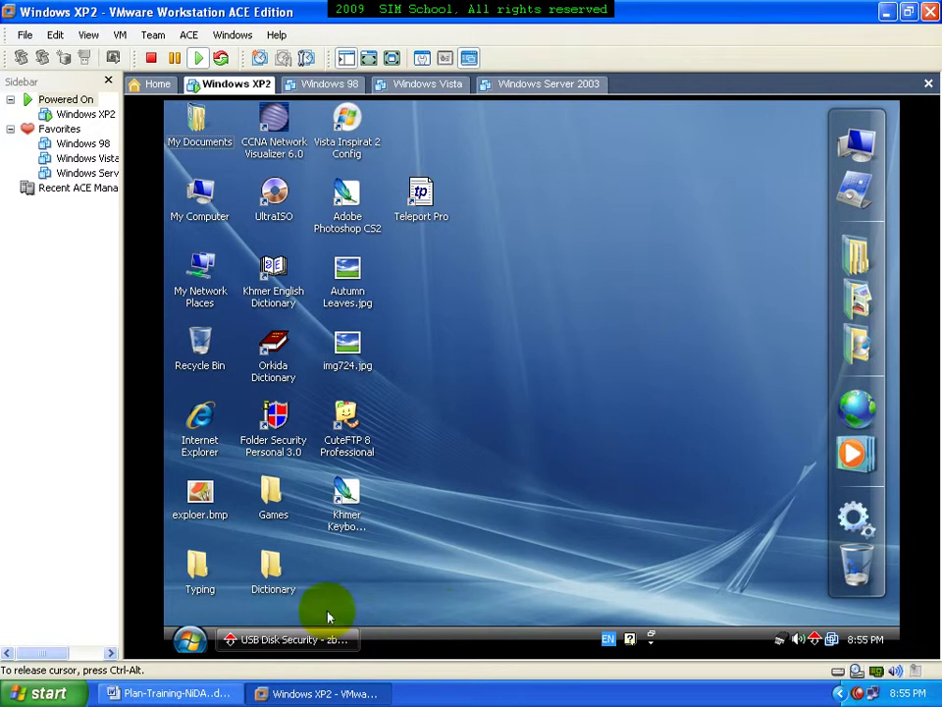
click(197, 208)
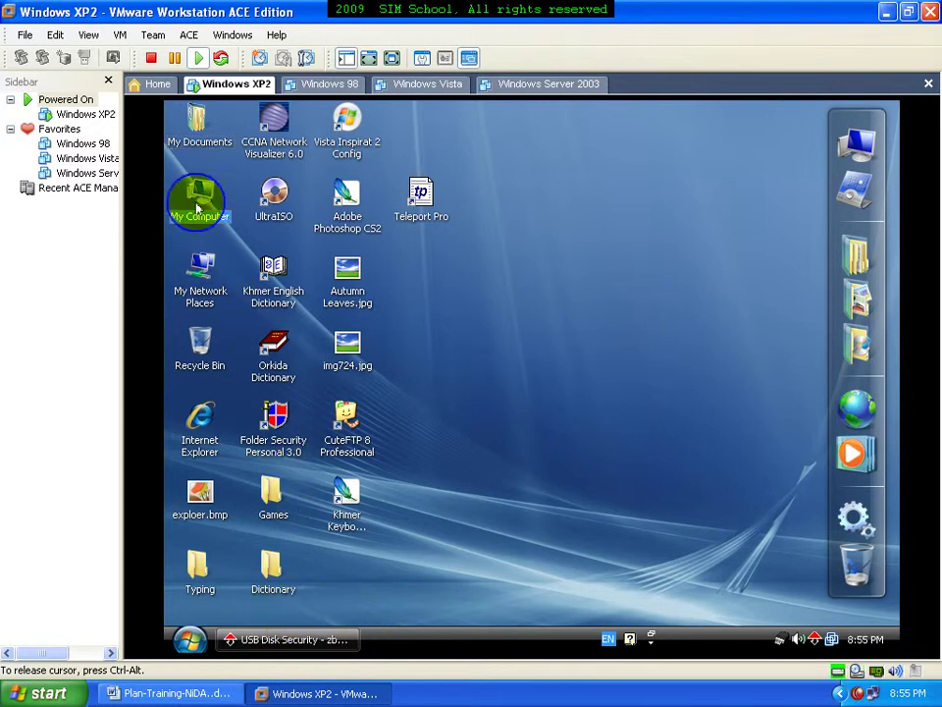
right_click(197, 208)
click(235, 263)
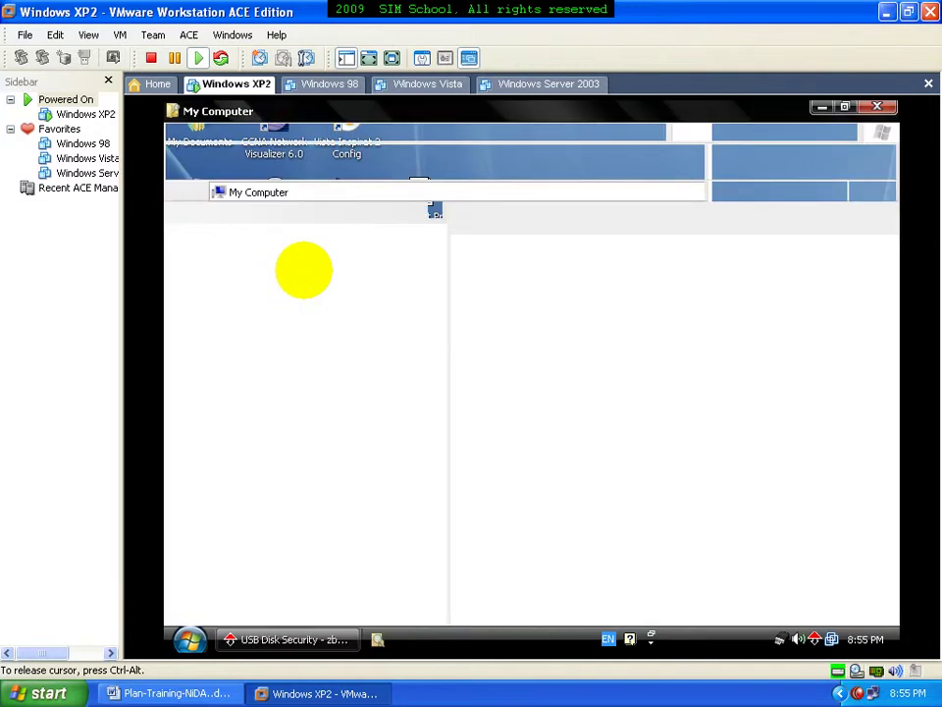
click(245, 327)
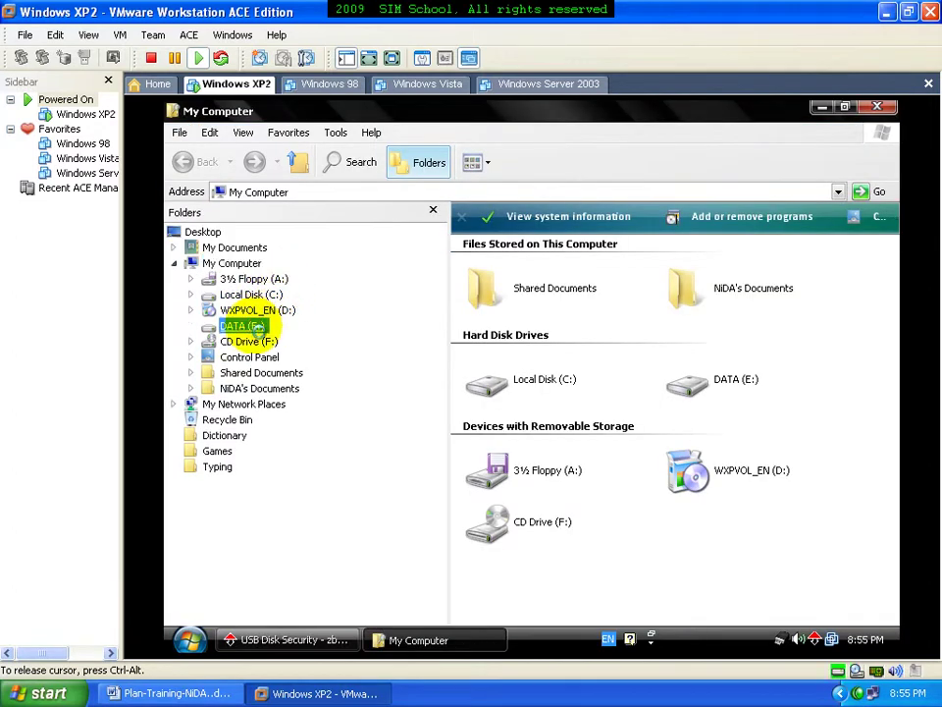
click(260, 342)
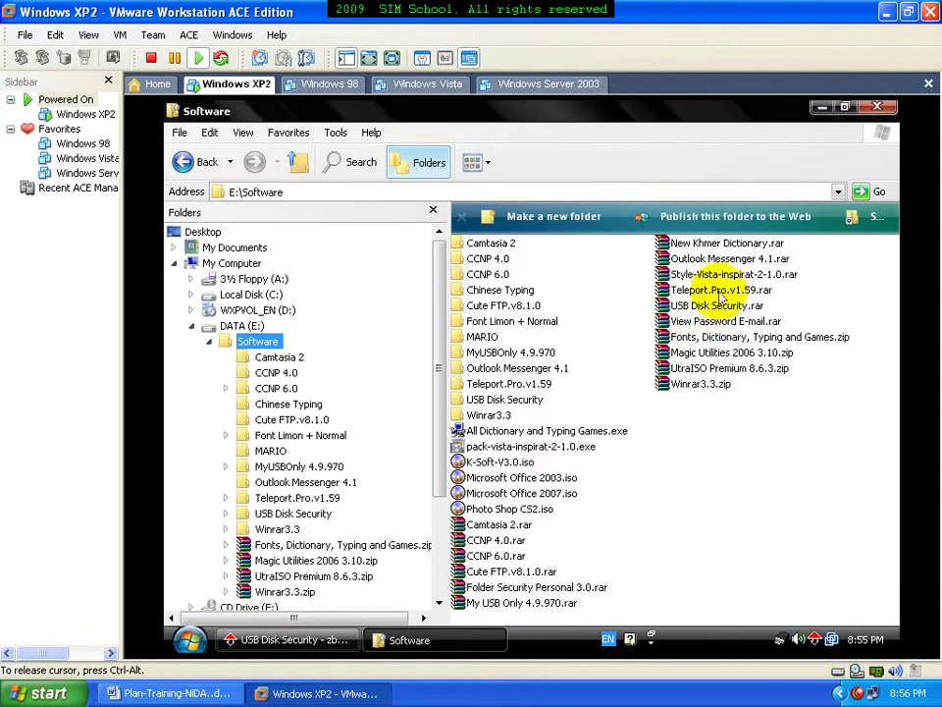
Extract the Magic Utilities 2006 3.10.zip archive directly into the Software folder.
click(726, 354)
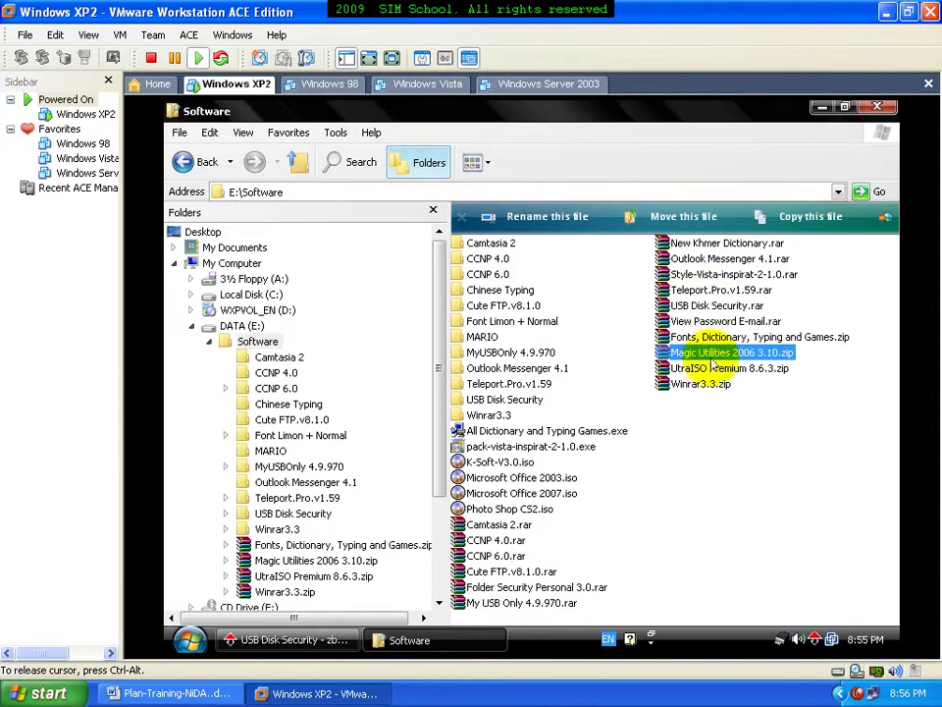
right_click(695, 355)
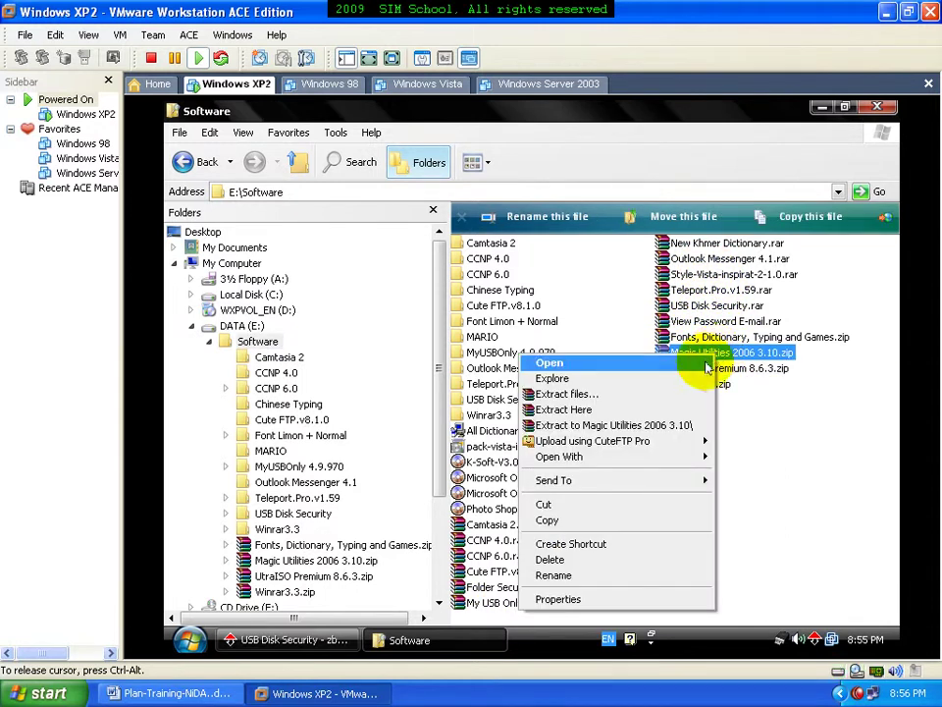
click(672, 412)
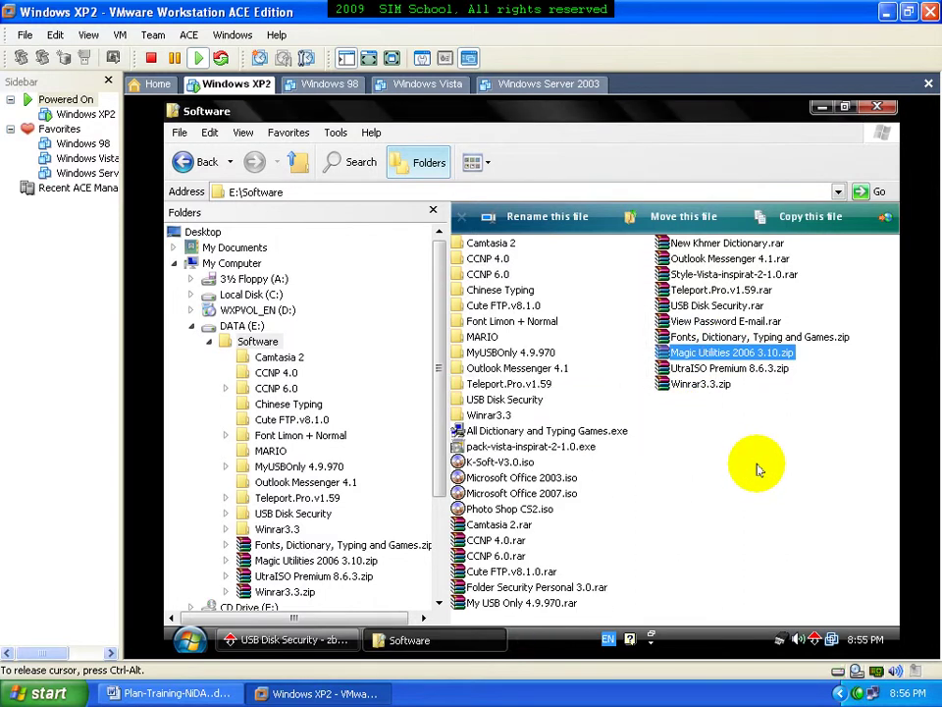
Open Serial.txt in the extracted Magic Utilities 2006 3.10 folder, copy the serial number, and minimize the file.
double_click(693, 400)
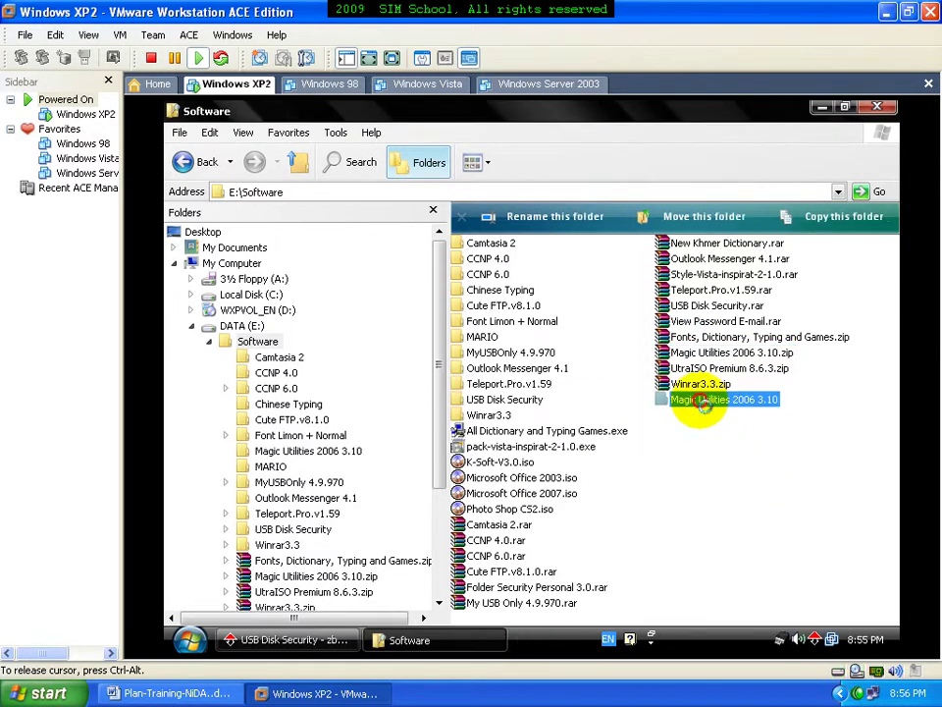
double_click(677, 262)
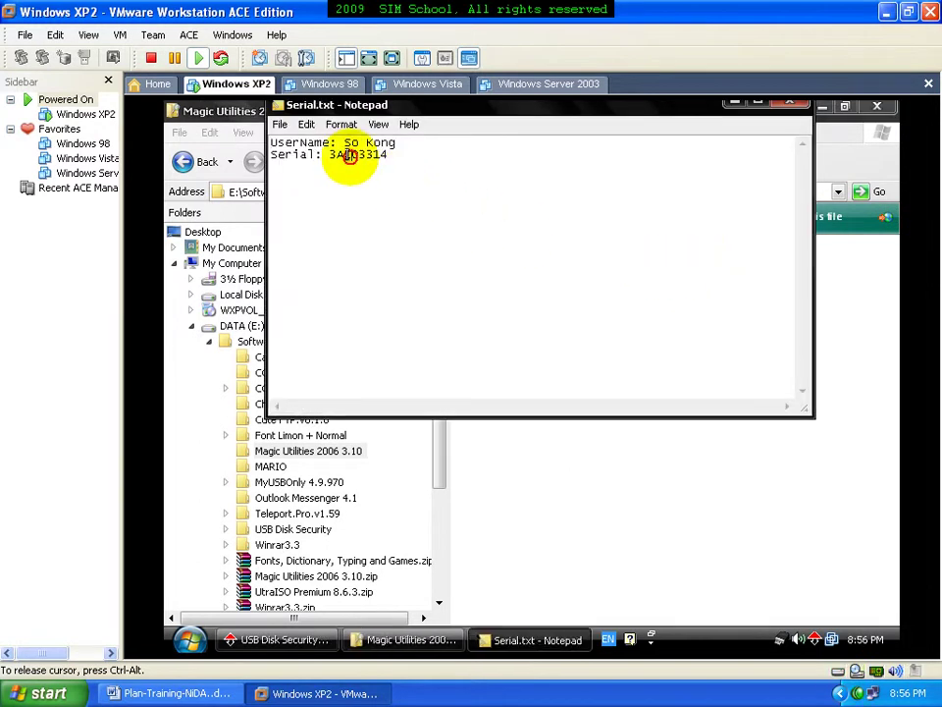
right_click(347, 156)
click(389, 205)
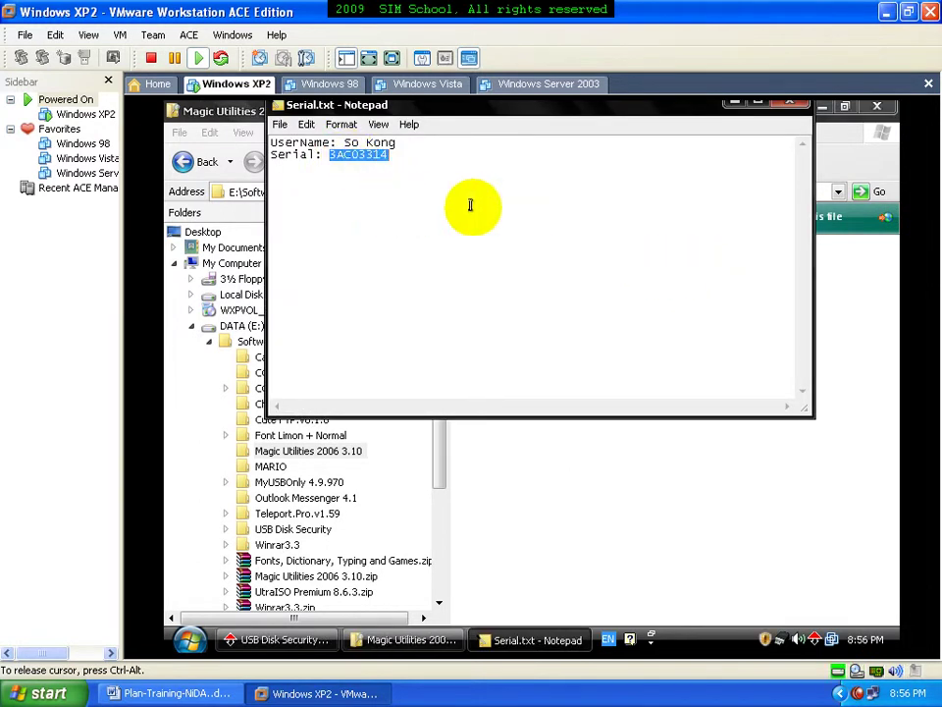
click(735, 104)
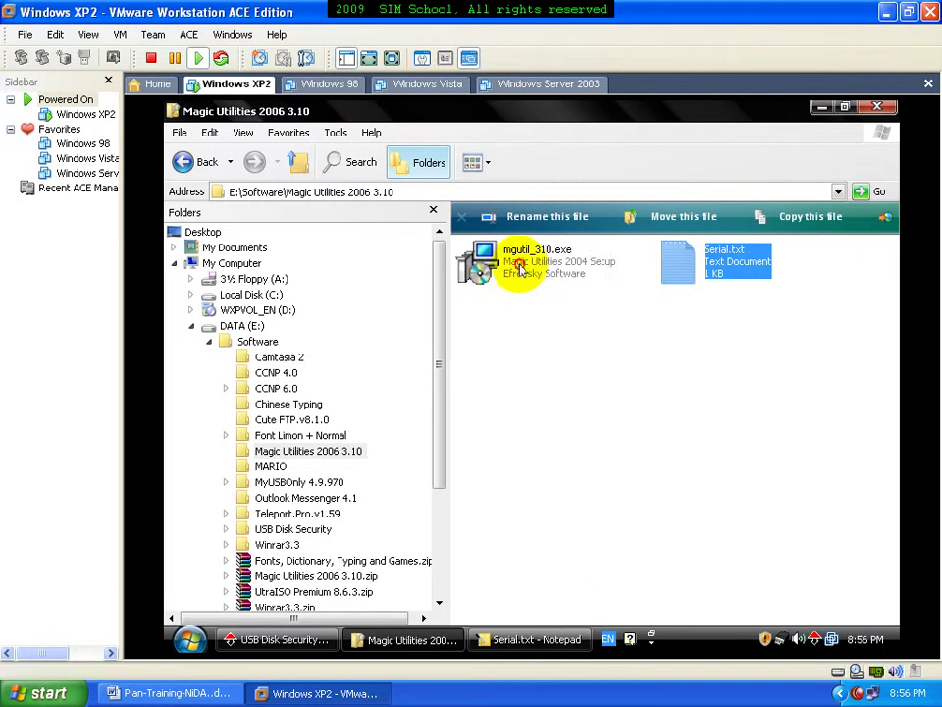
Run mgutil_310.exe, accept the license agreement, and complete the Magic Utilities 2004 installation.
click(523, 265)
double_click(523, 265)
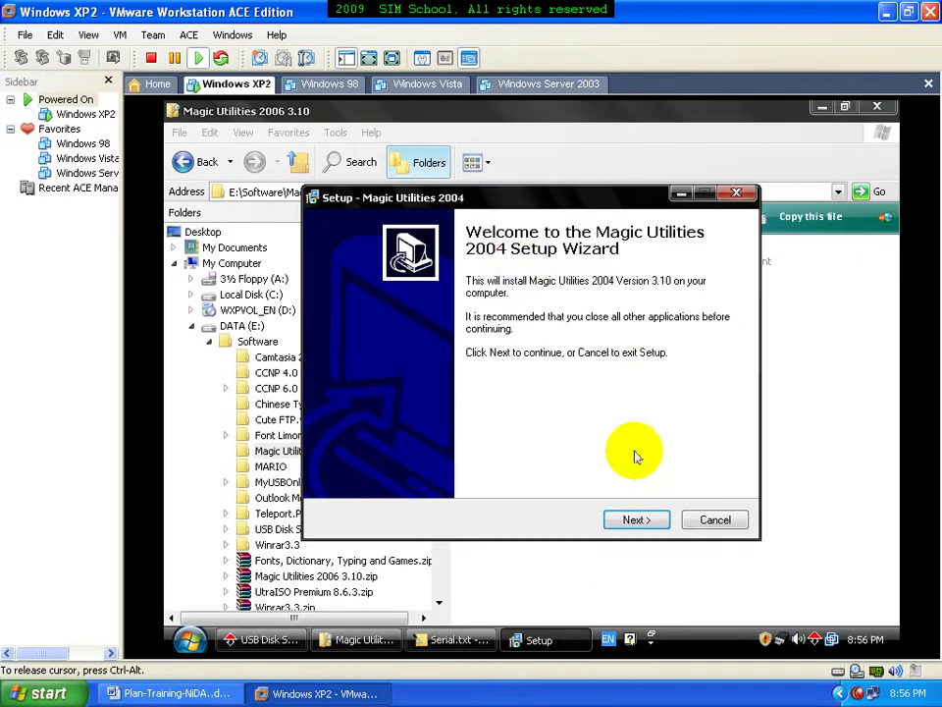
click(648, 523)
click(396, 465)
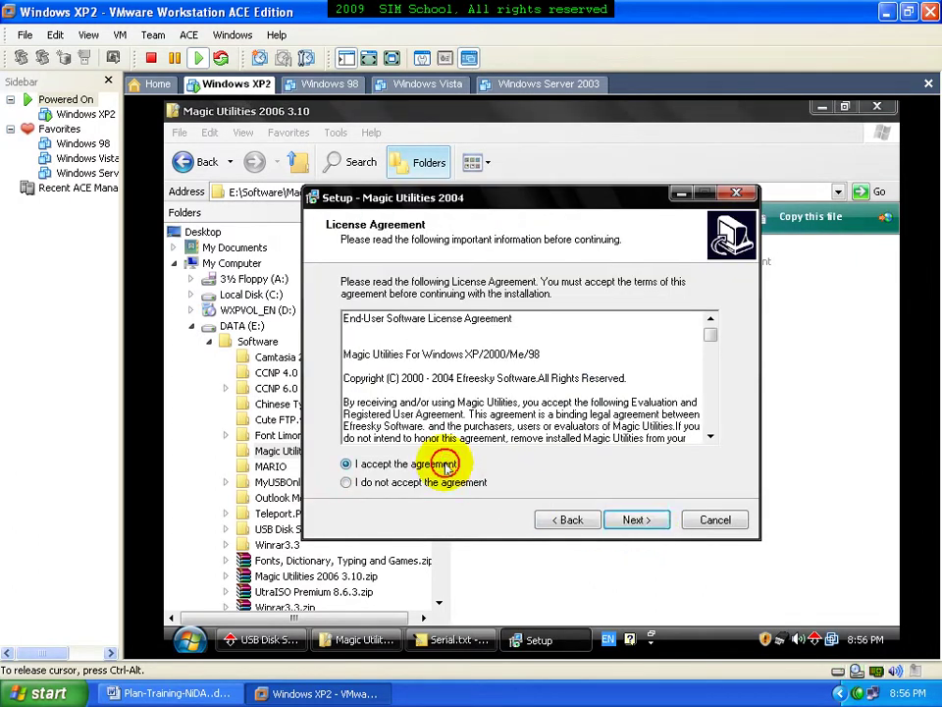
click(624, 518)
click(624, 518)
click(625, 521)
click(623, 521)
click(451, 360)
click(642, 521)
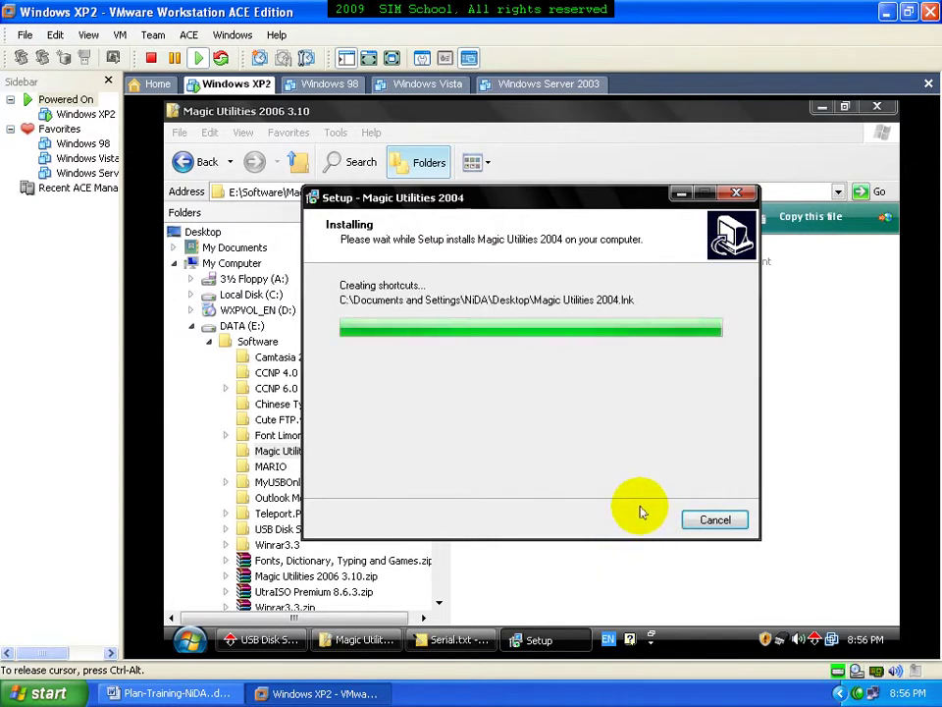
click(639, 508)
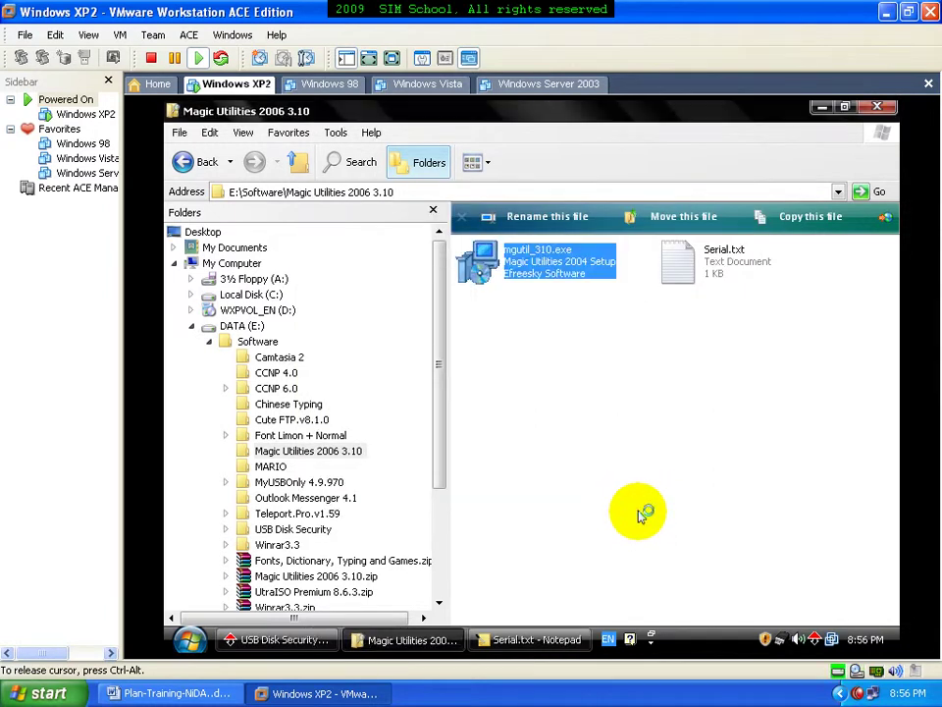
Register Magic Utilities by pasting the copied registration code and entering a user name.
right_click(536, 419)
click(629, 485)
drag(626, 259, 639, 357)
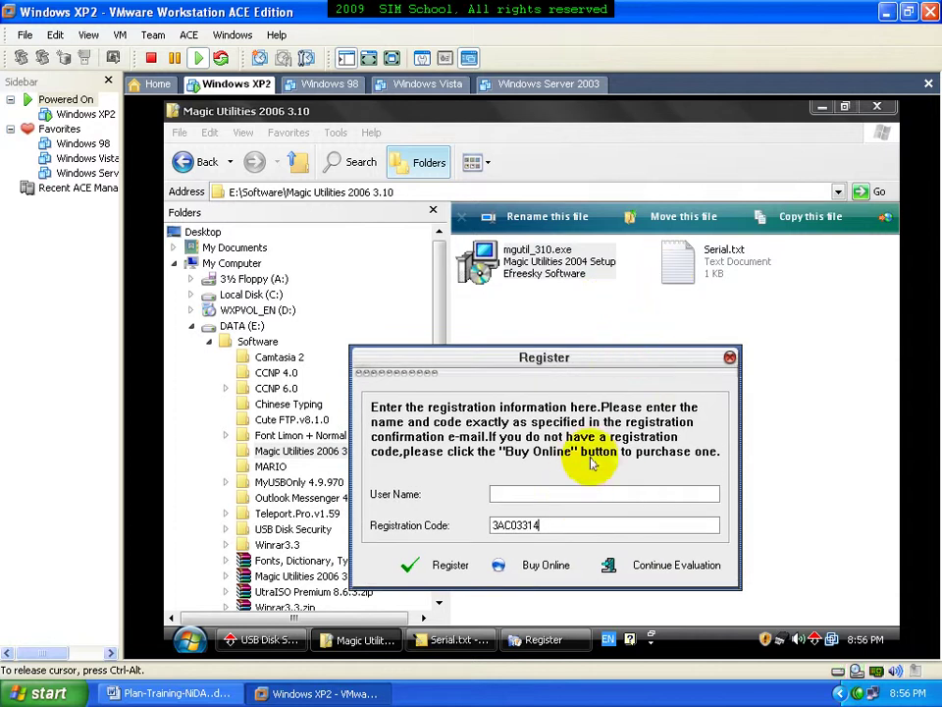
text(do)
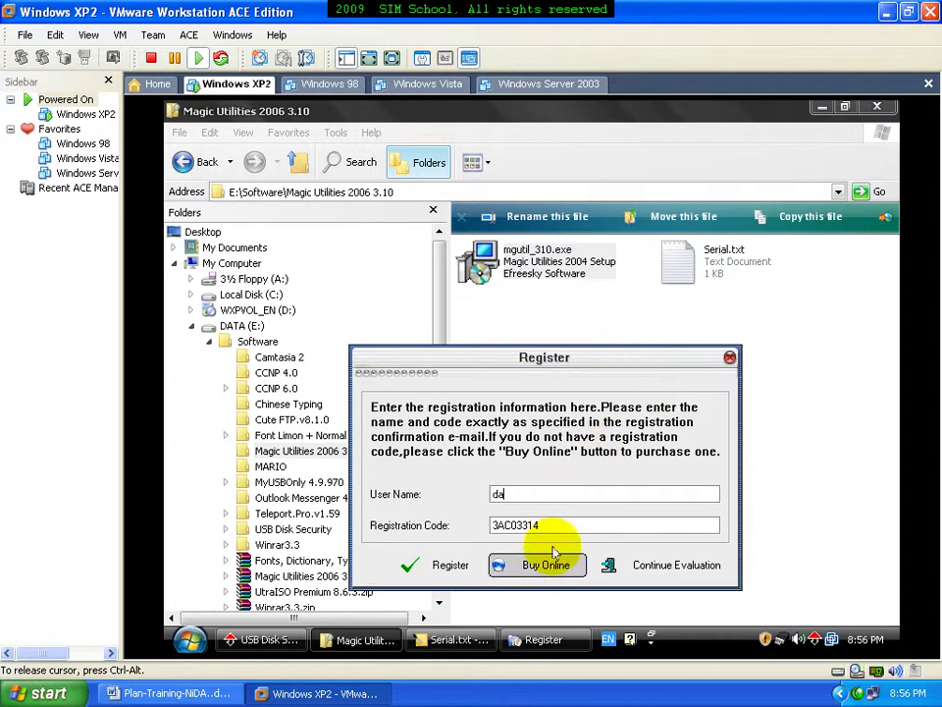
click(451, 565)
click(522, 502)
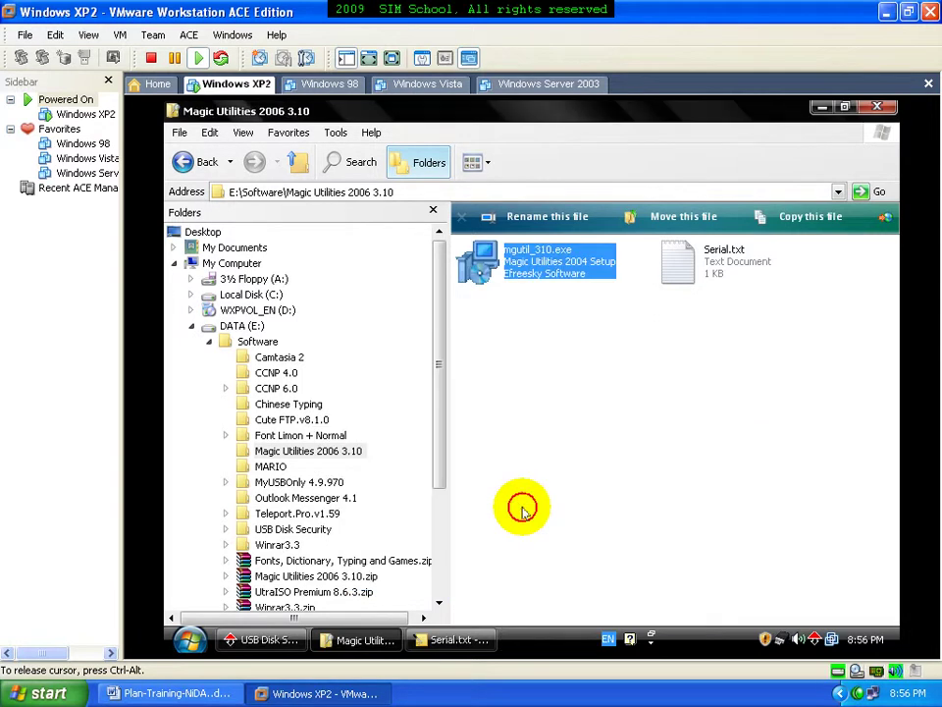
Launch Magic Utilities 2004 from the desktop and close the Serial.txt and Magic Utilities 2006 3.10 folder windows.
click(821, 108)
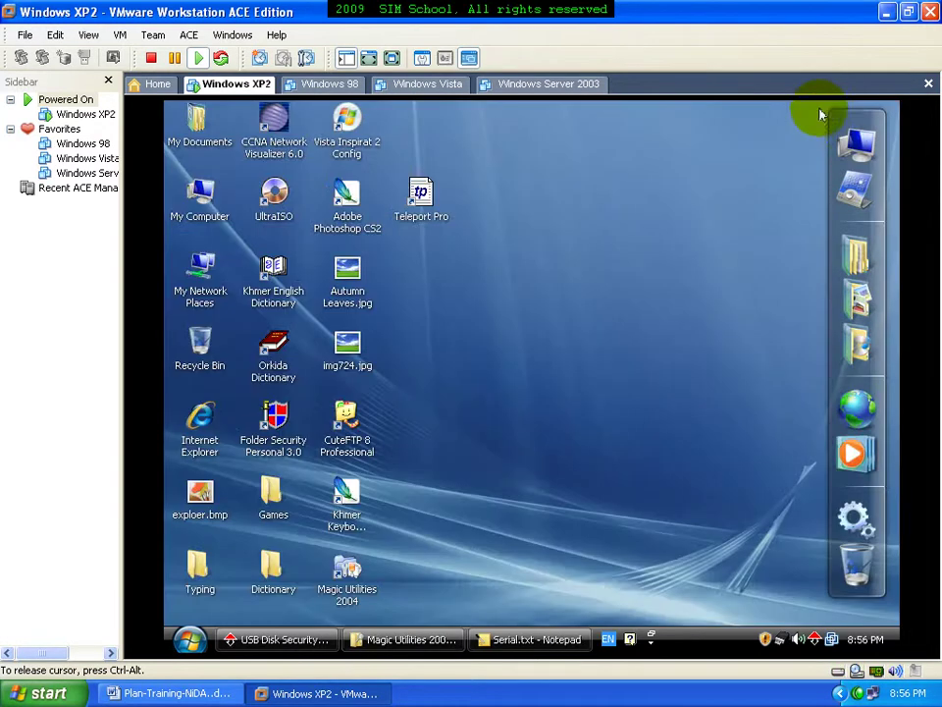
double_click(346, 572)
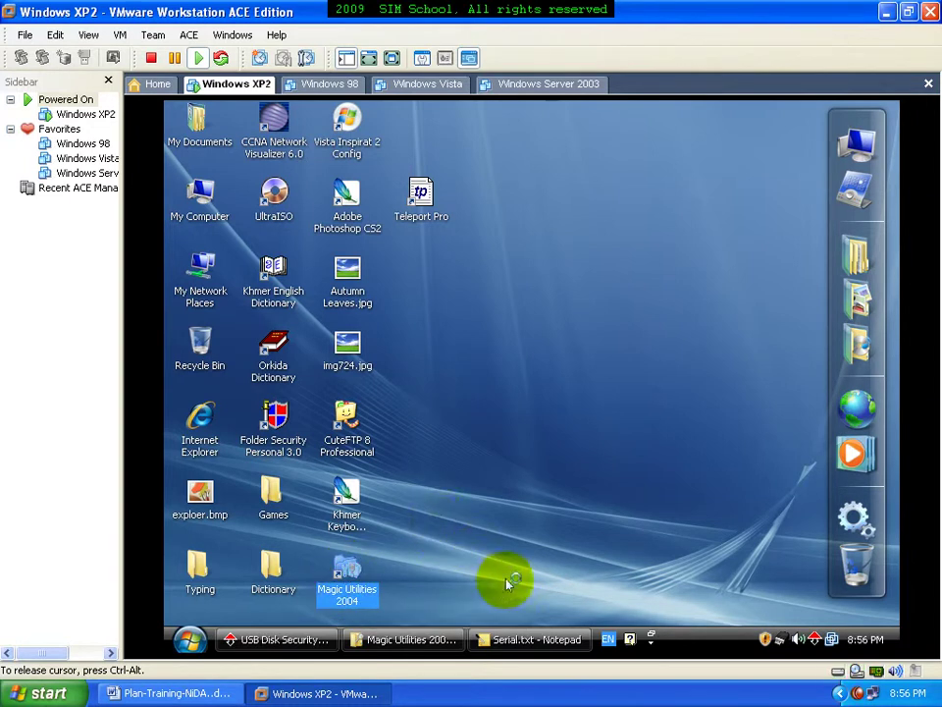
right_click(533, 638)
click(546, 625)
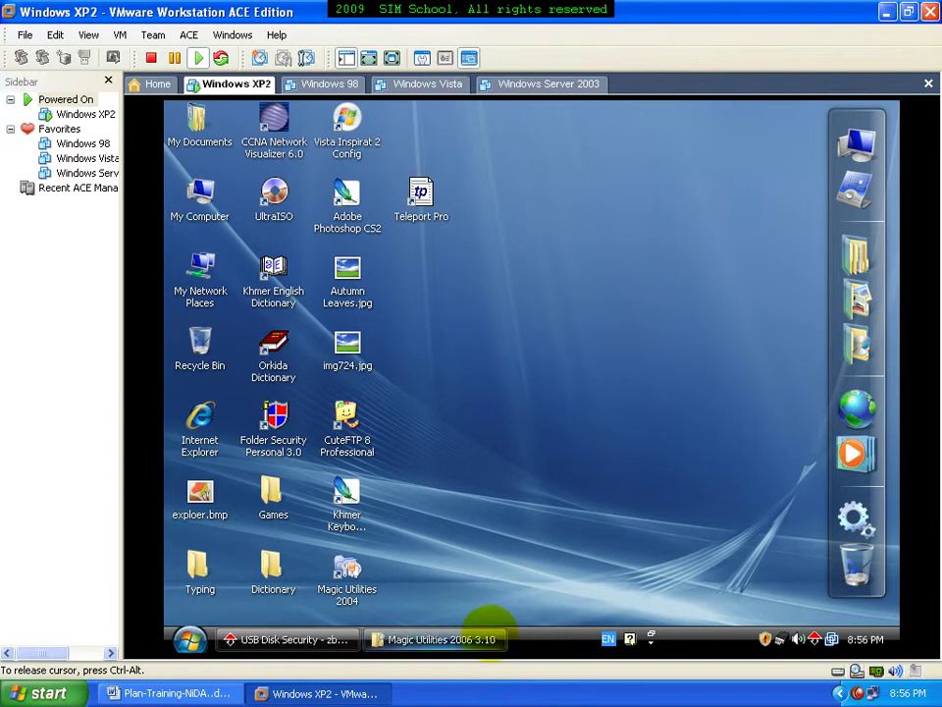
right_click(486, 634)
click(495, 620)
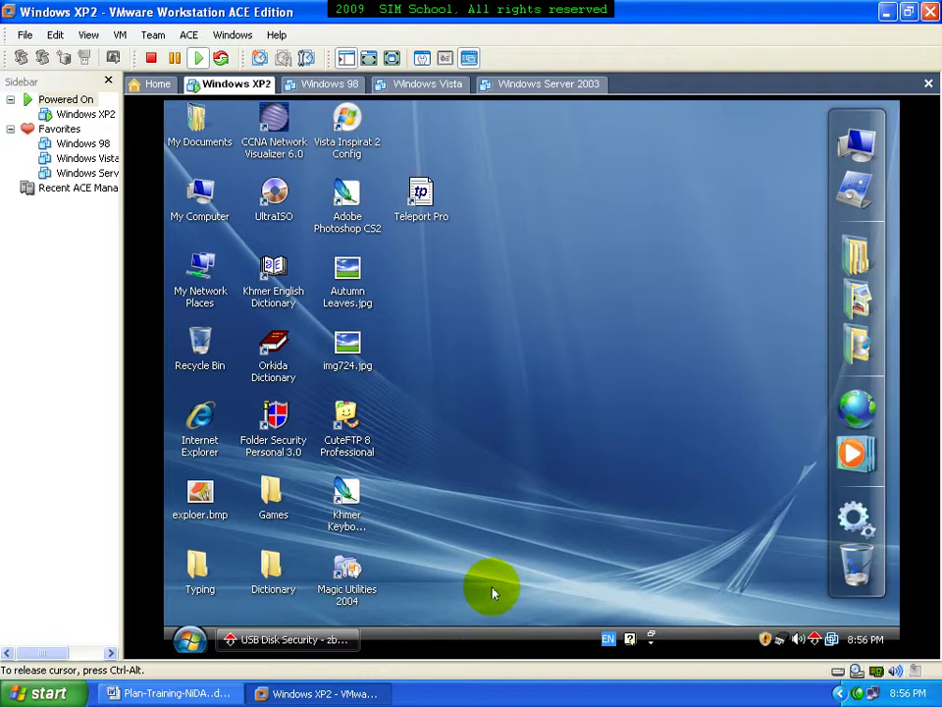
right_click(456, 484)
click(475, 510)
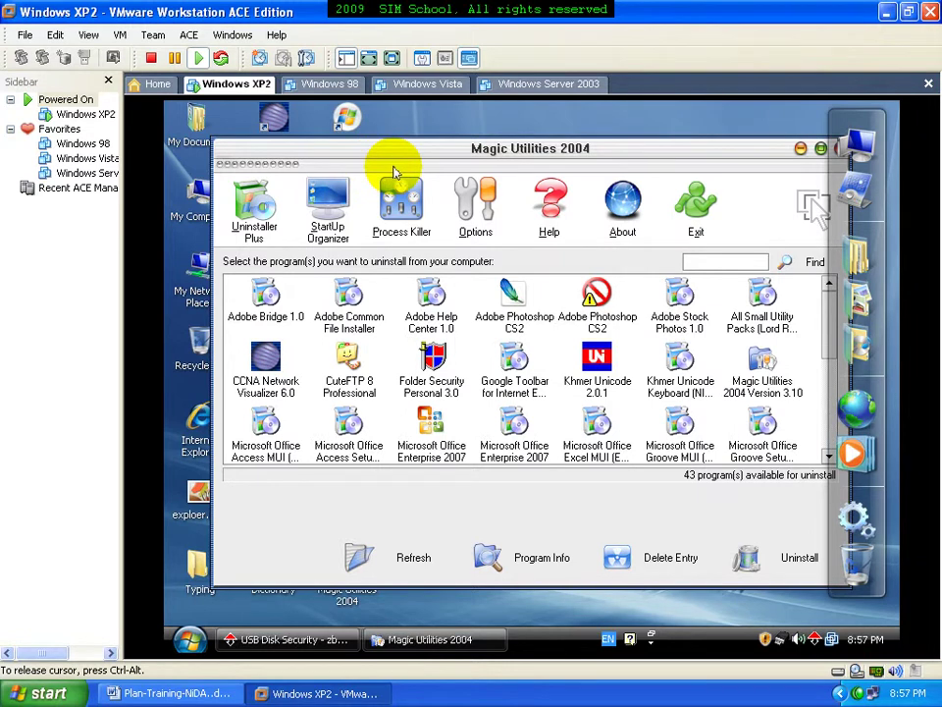
Find Adobe Photoshop CS2 in Uninstaller Plus and check for it among the Windows Start programs.
drag(421, 151, 416, 119)
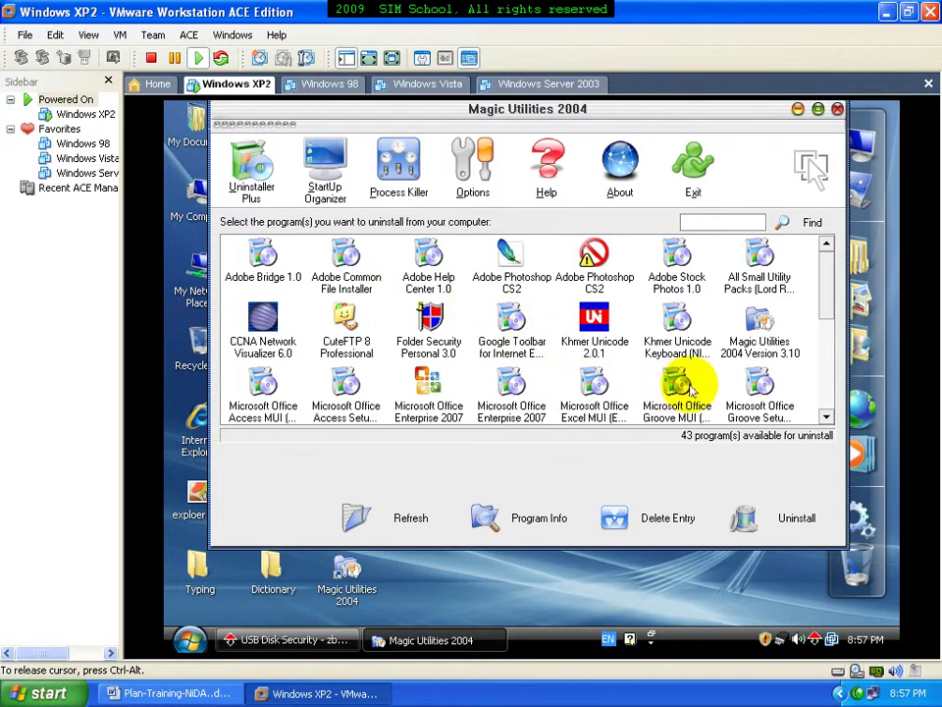
click(510, 260)
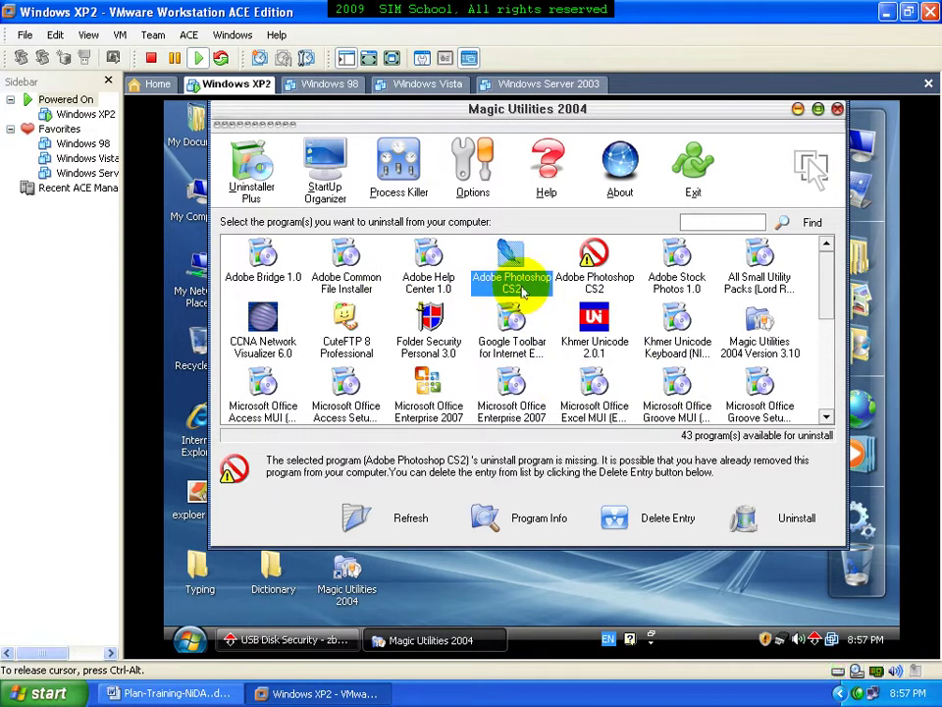
click(190, 640)
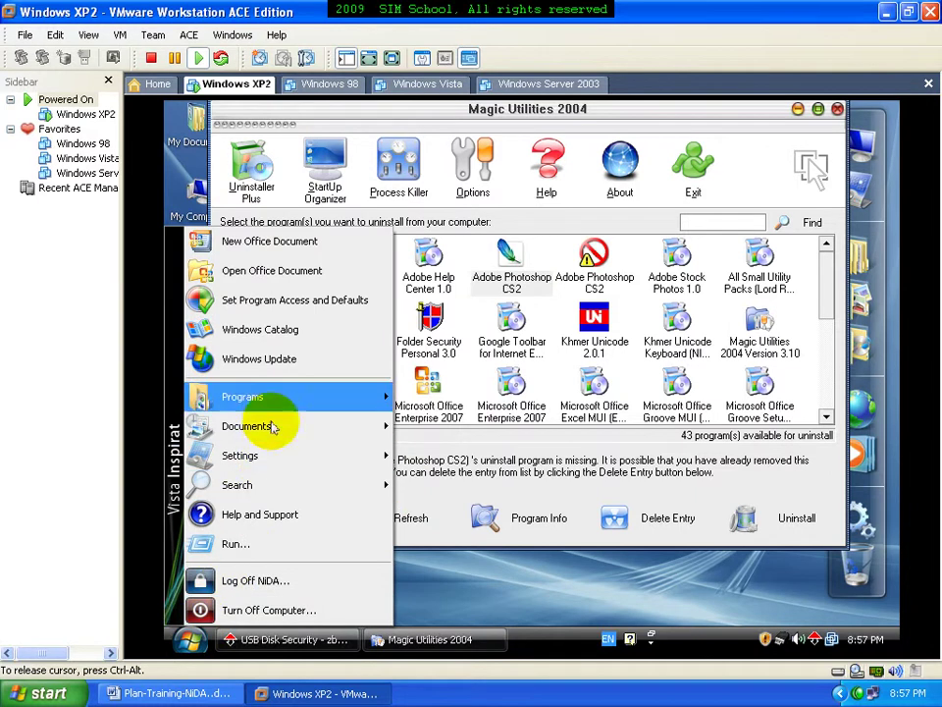
mouse_move(280, 400)
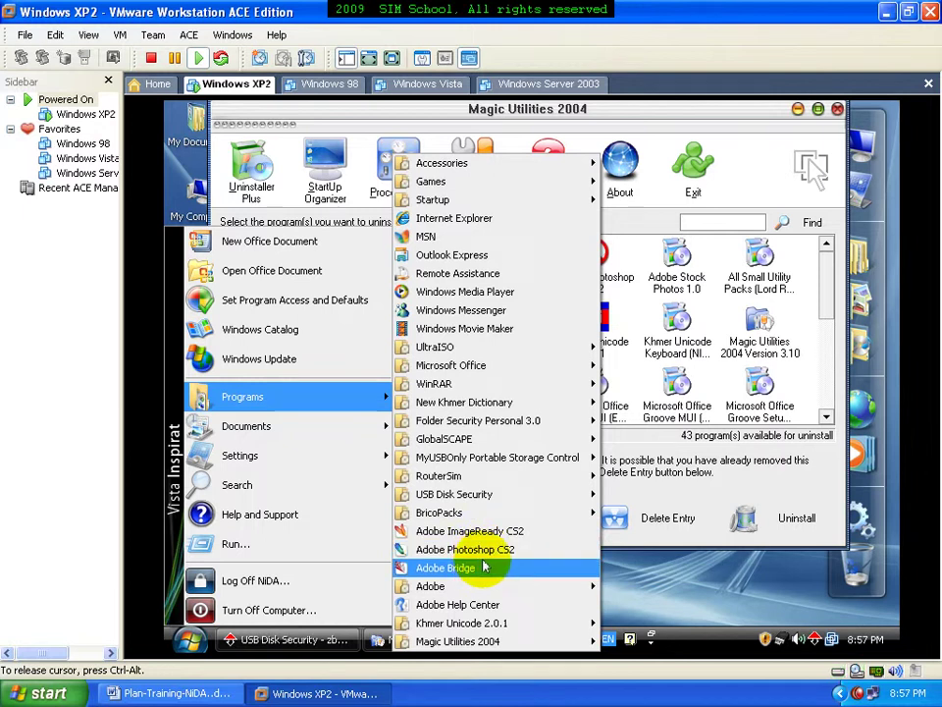
click(726, 129)
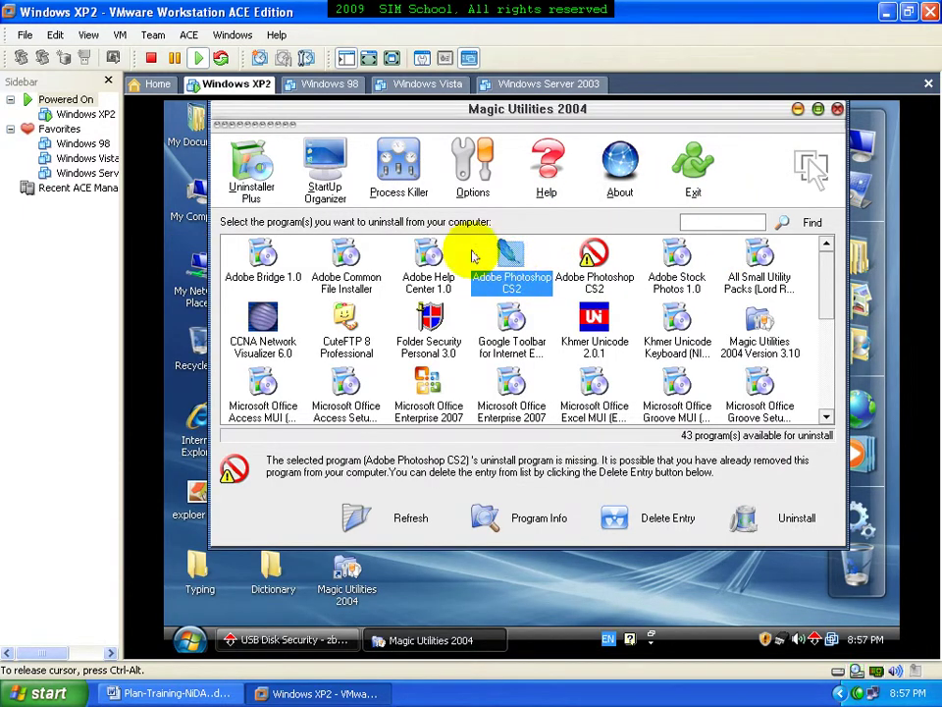
click(253, 179)
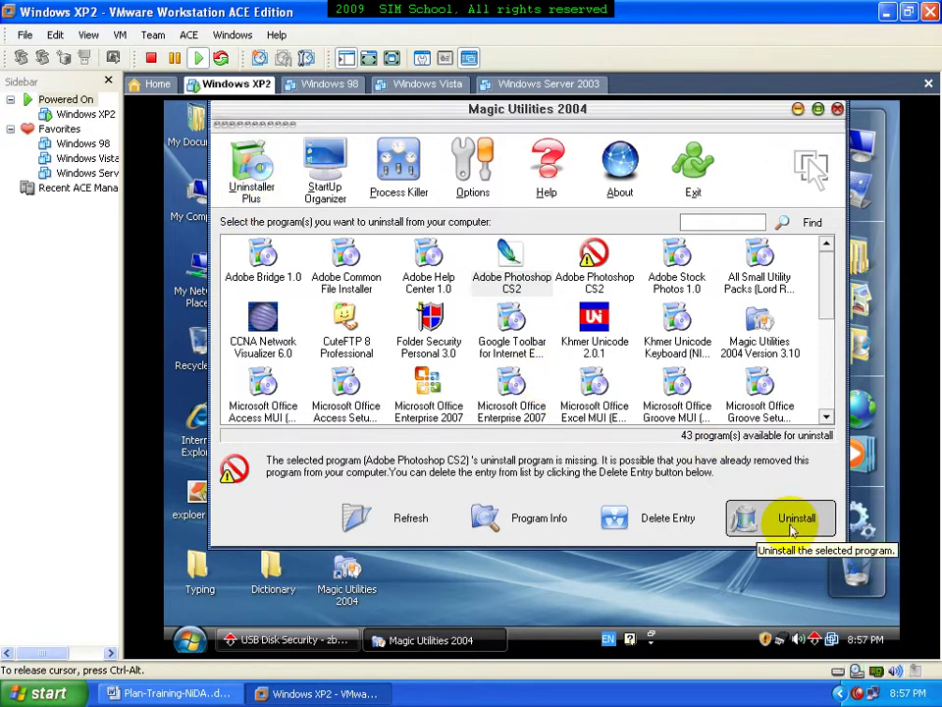
Start uninstalling Adobe Photoshop CS2 from Uninstaller Plus, choosing Remove and Remove my preferences in its setup wizard.
click(507, 291)
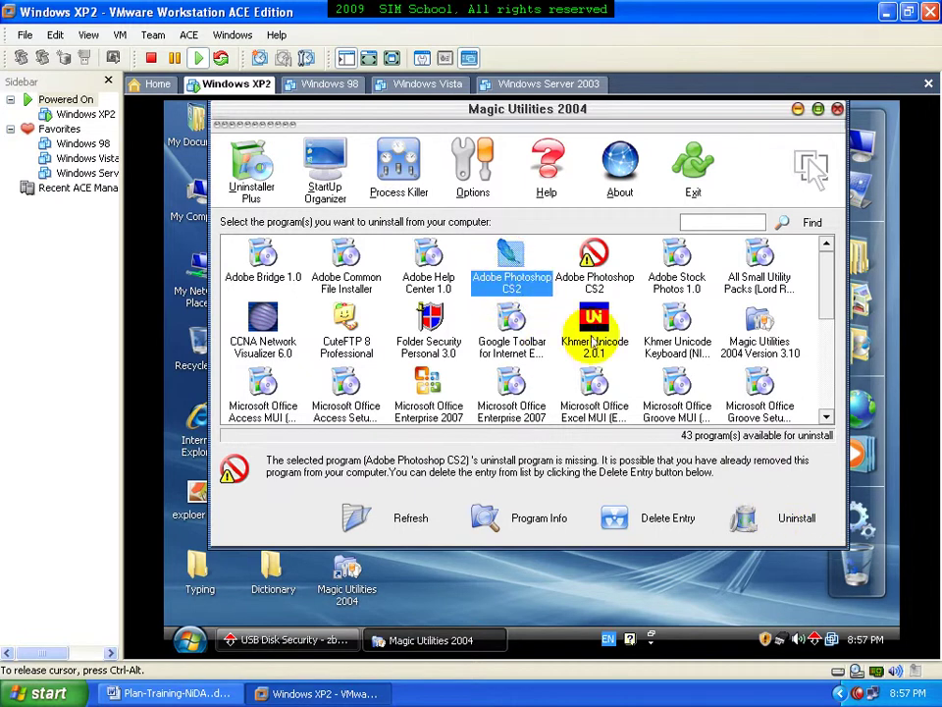
click(796, 523)
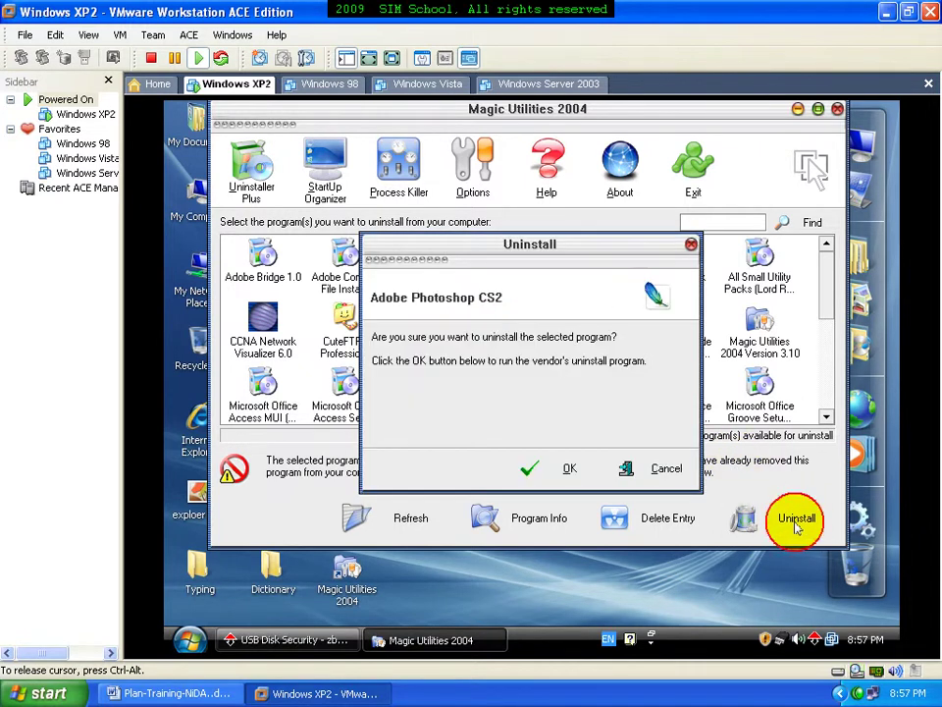
click(558, 468)
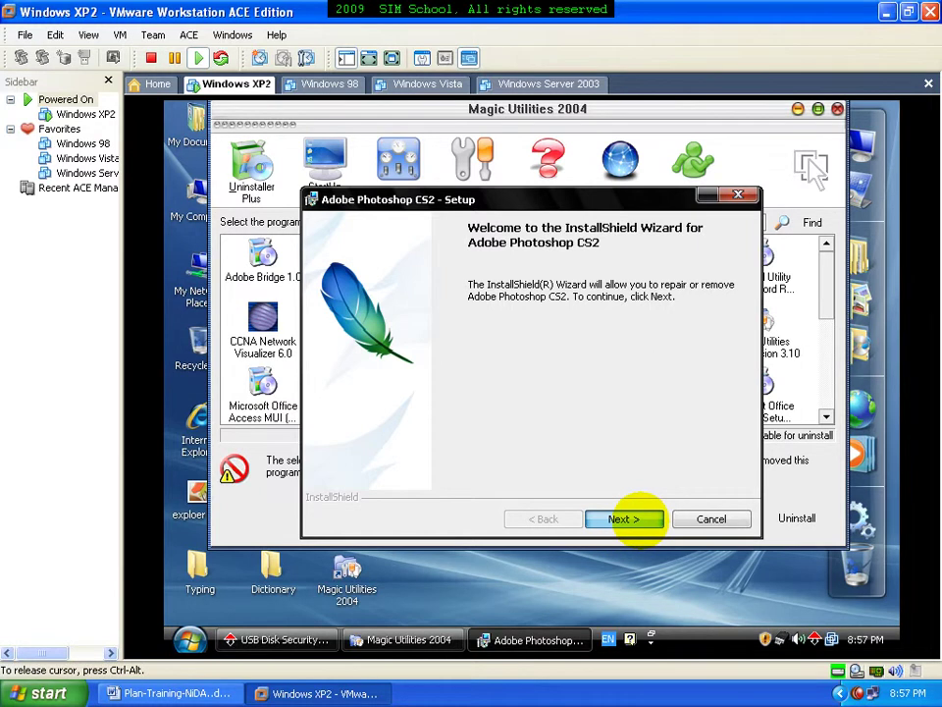
click(624, 518)
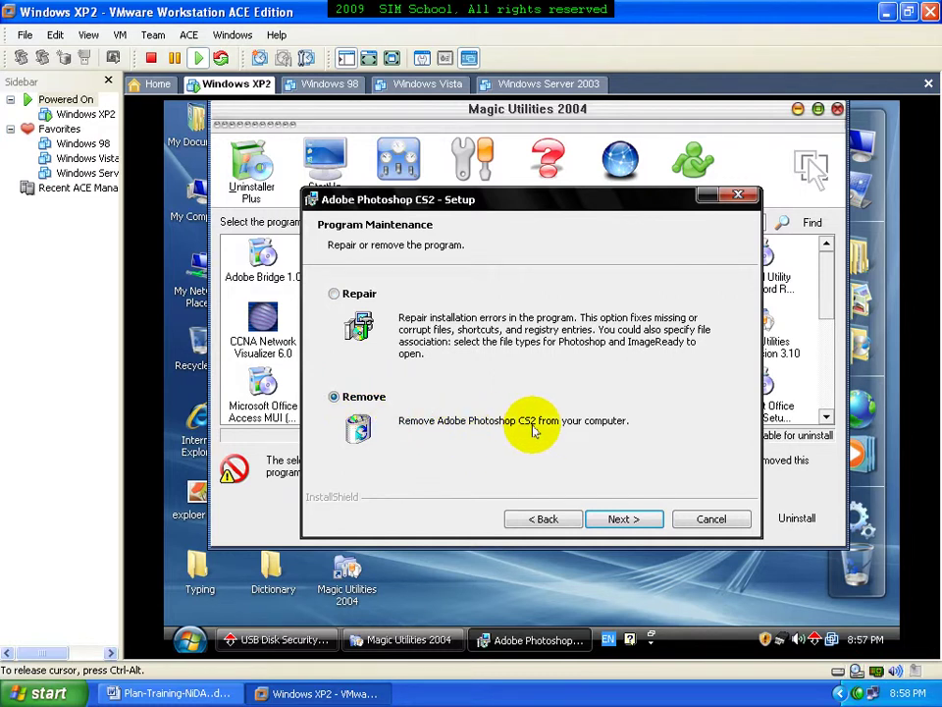
click(336, 397)
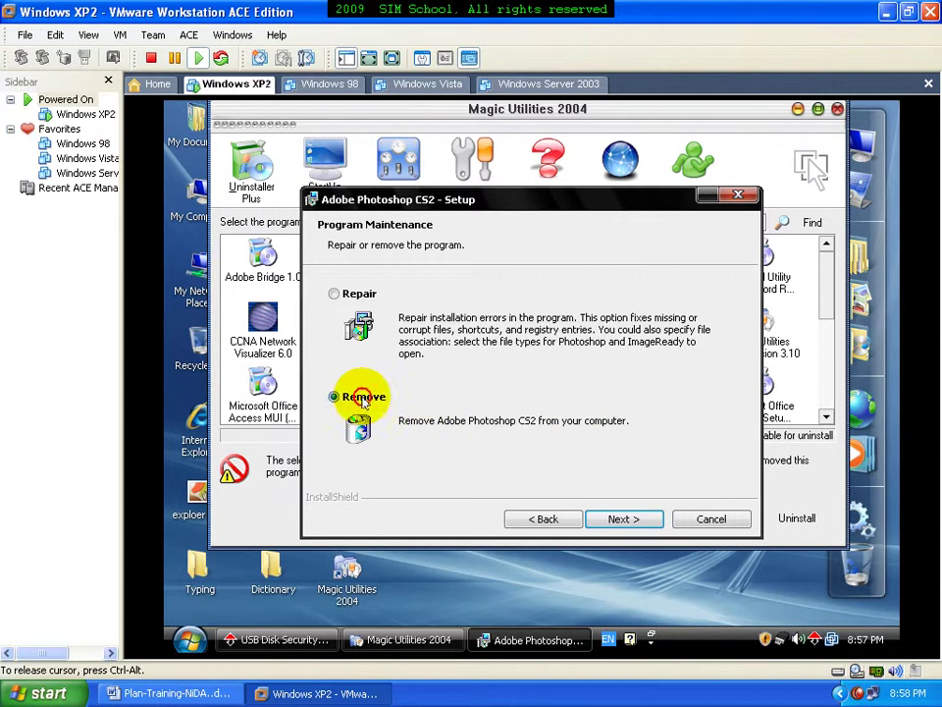
click(628, 521)
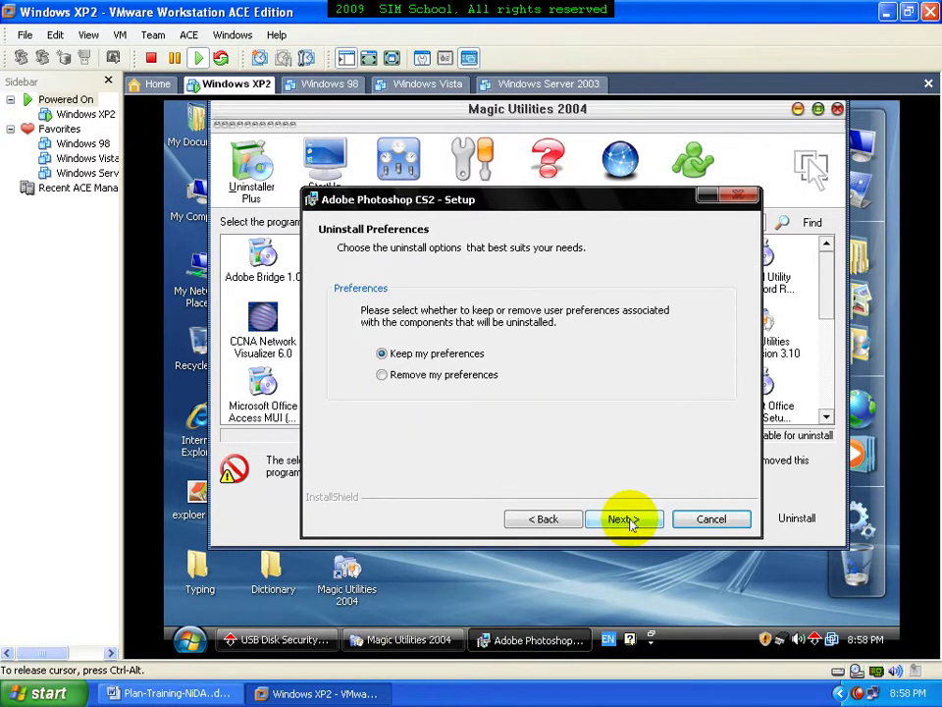
click(475, 376)
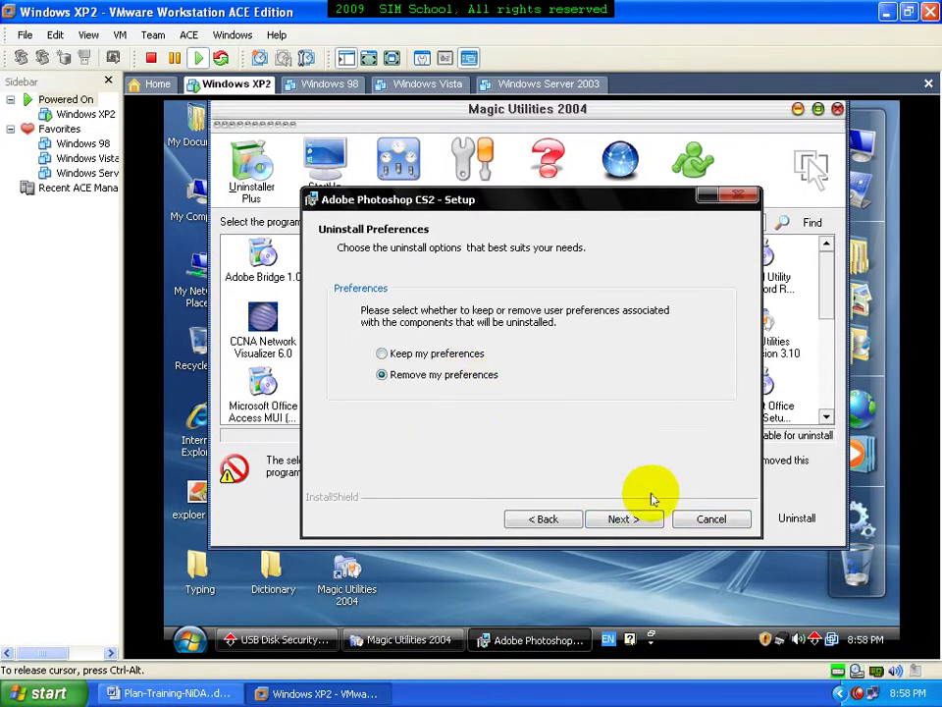
click(651, 523)
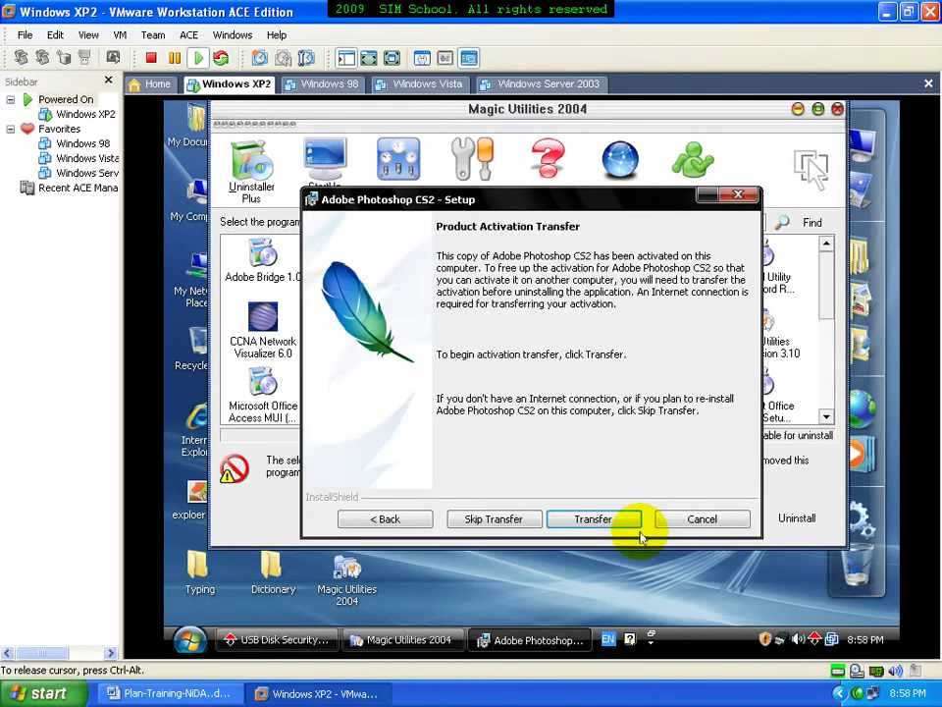
Skip the product activation transfer, remove Adobe Photoshop CS2, and finish the uninstall wizard.
click(598, 523)
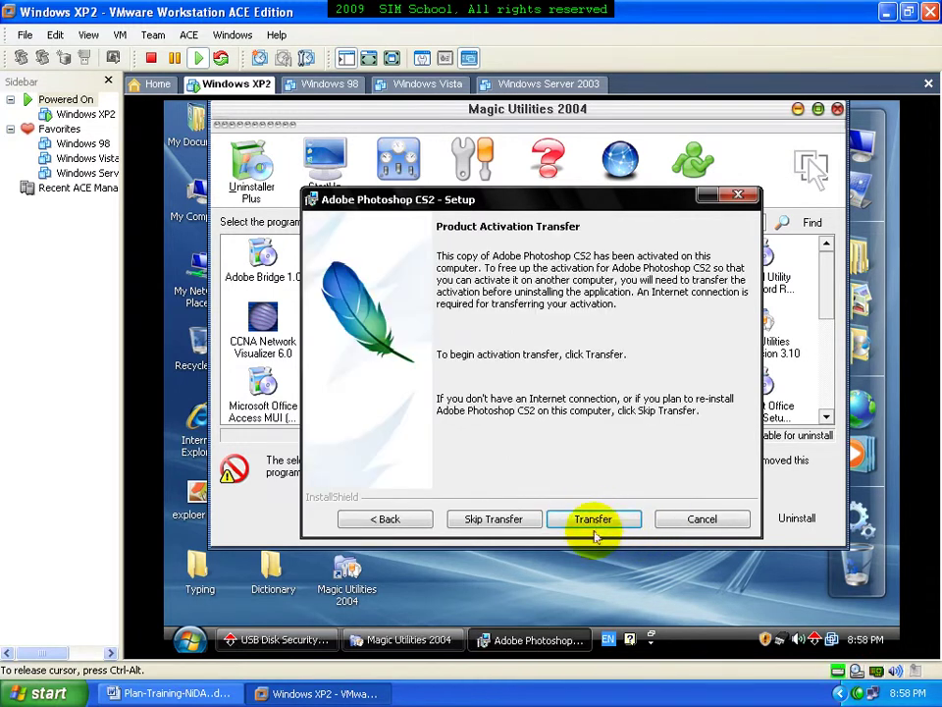
click(496, 520)
click(442, 378)
click(622, 522)
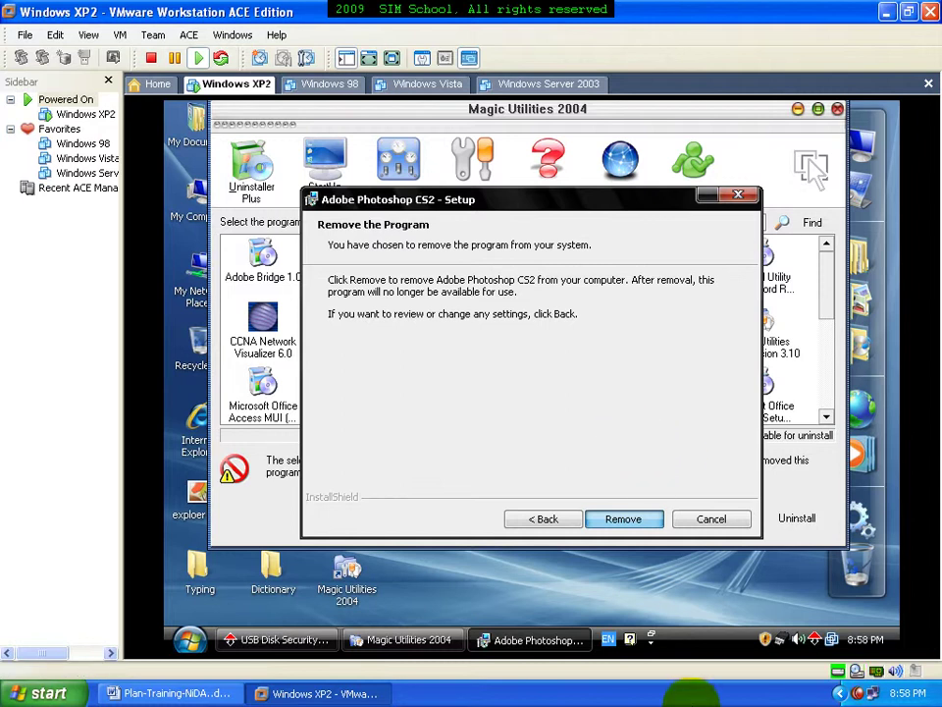
key(Return)
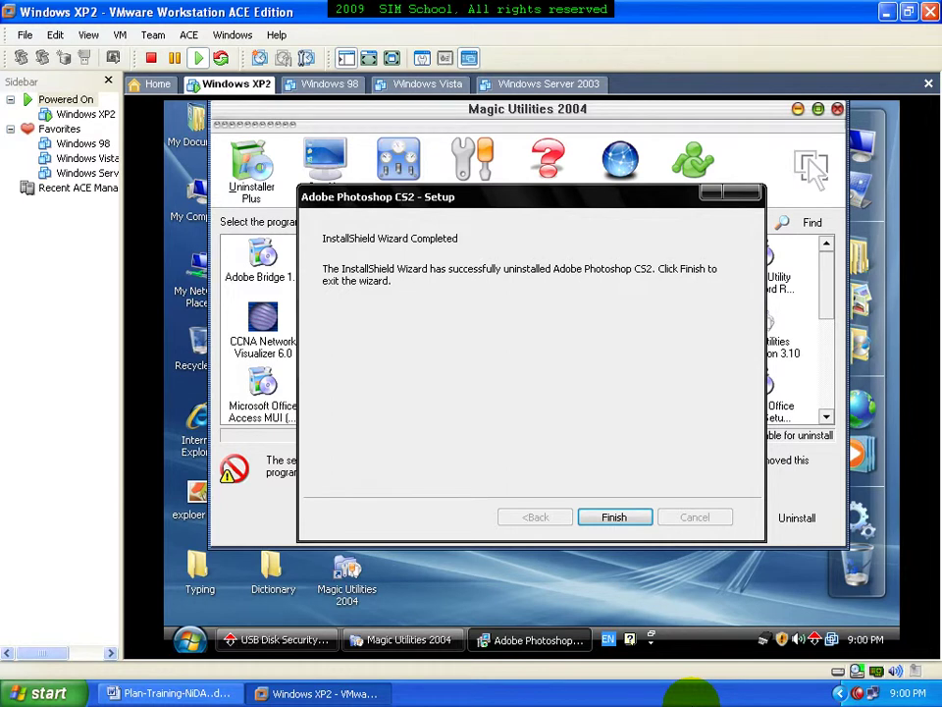
click(614, 516)
click(567, 468)
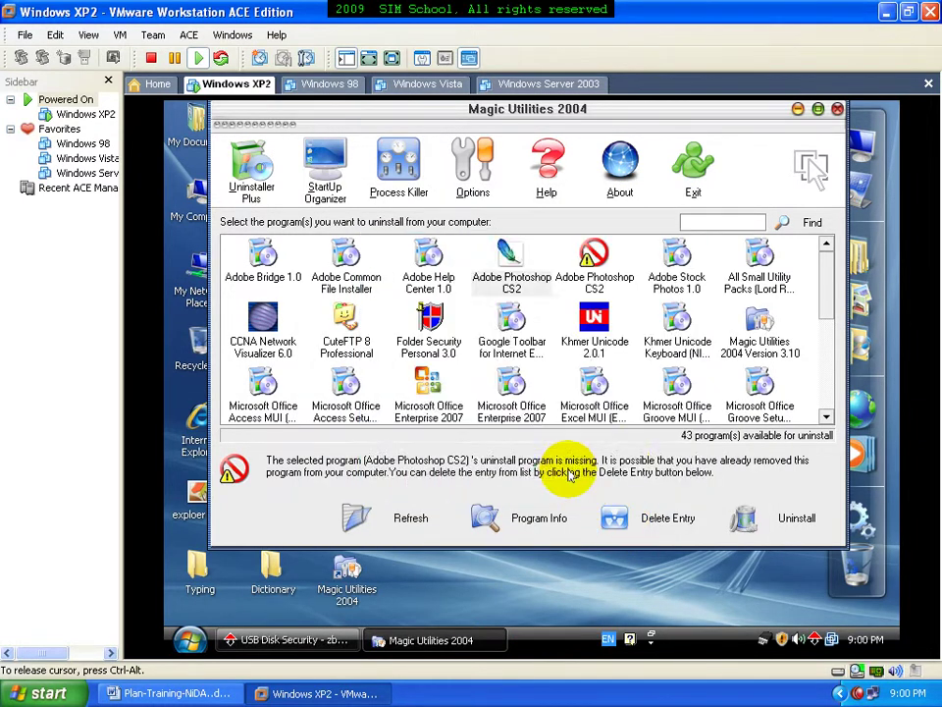
Minimize Magic Utilities and check the RouterSim group among the Windows Start programs for a CCNA Network Visualizer 6.0 uninstall shortcut.
click(798, 109)
click(190, 639)
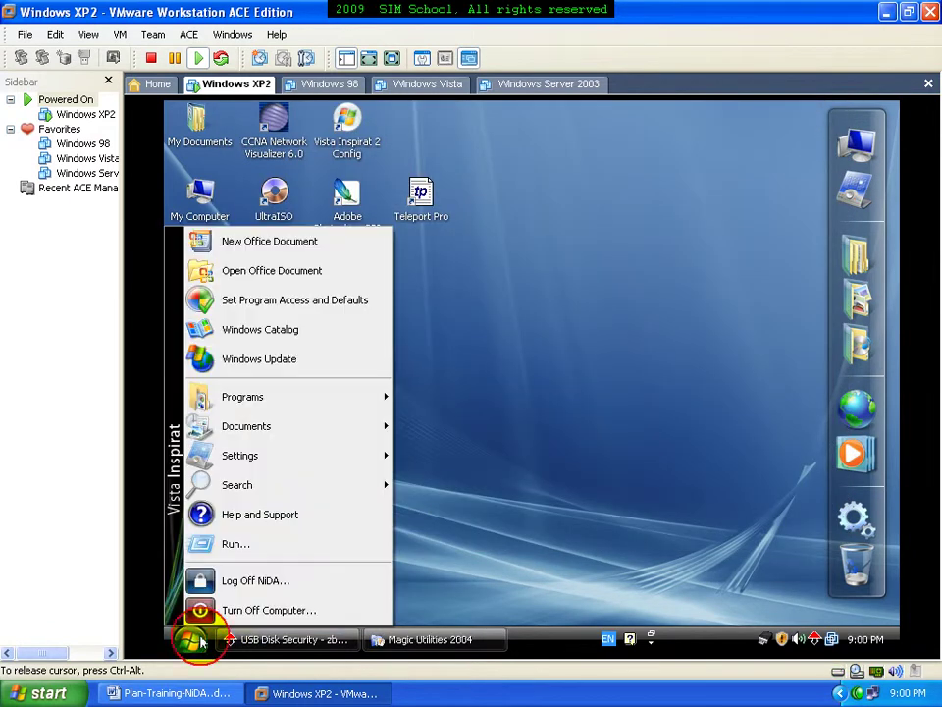
mouse_move(306, 396)
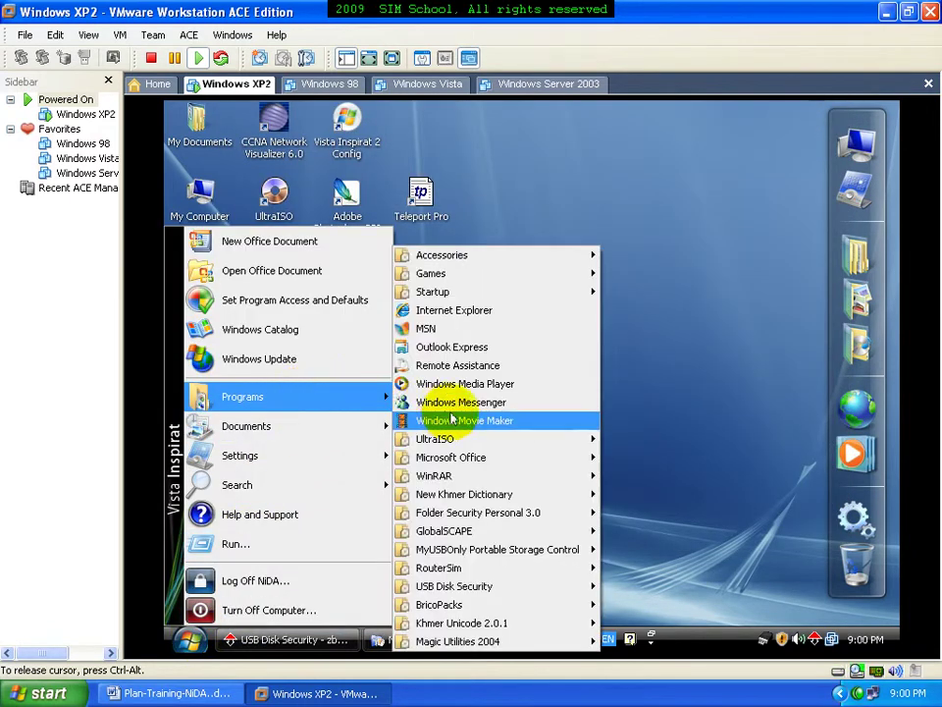
mouse_move(488, 567)
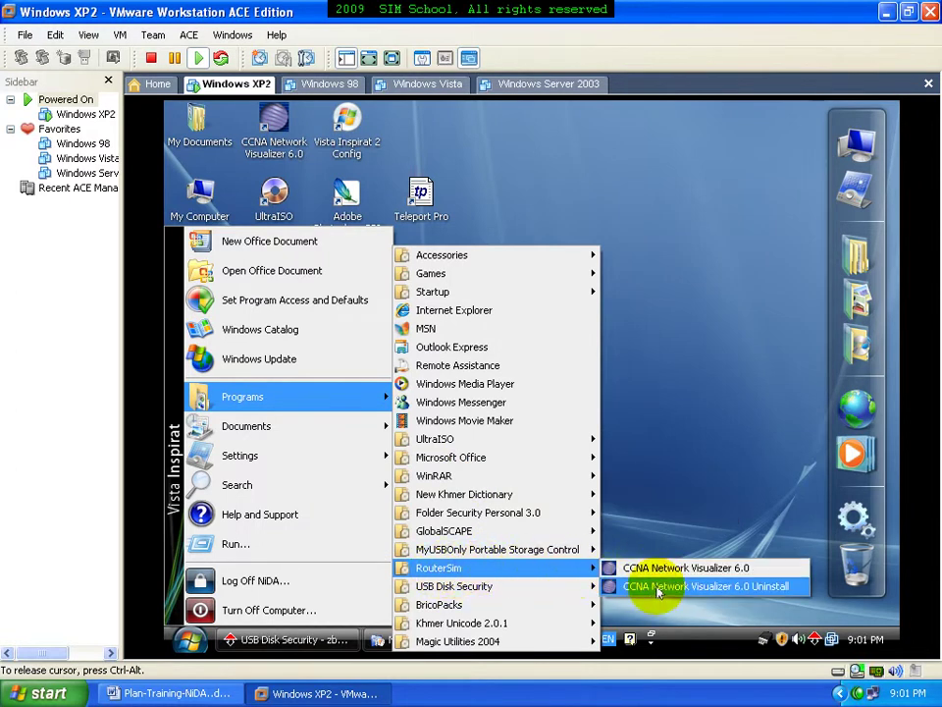
click(656, 490)
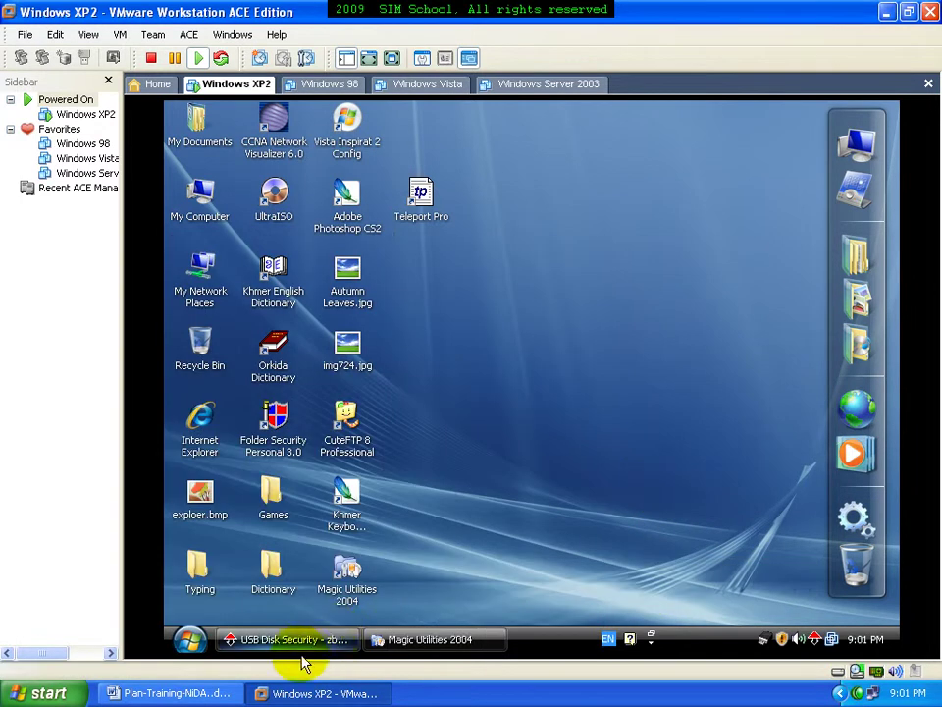
Restore Magic Utilities and uninstall CCNA Network Visualizer 6.0 from Uninstaller Plus with the Automatic method.
click(429, 640)
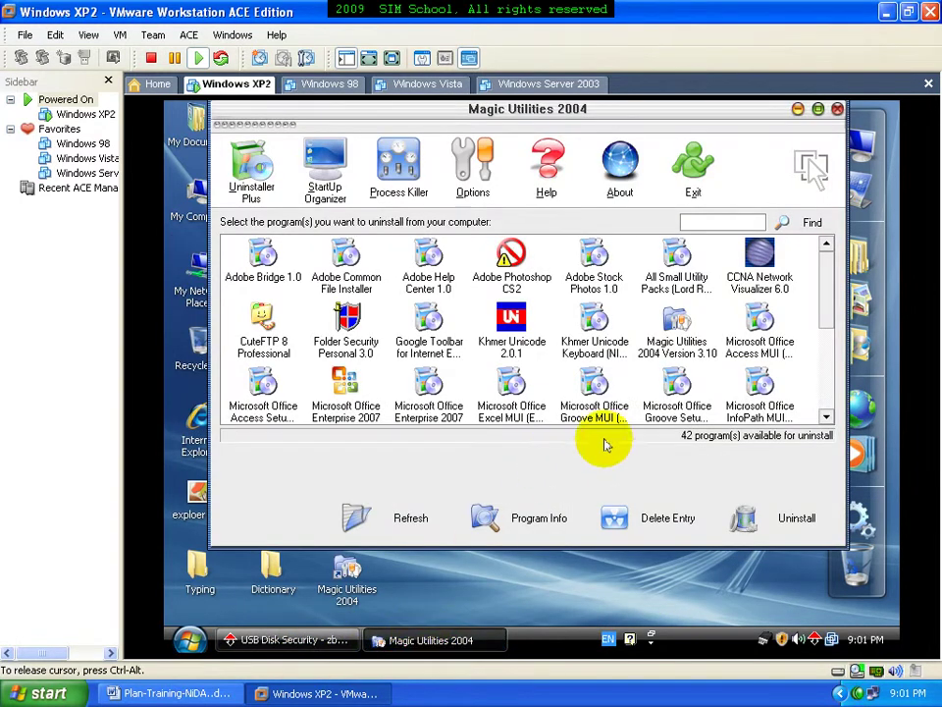
click(752, 275)
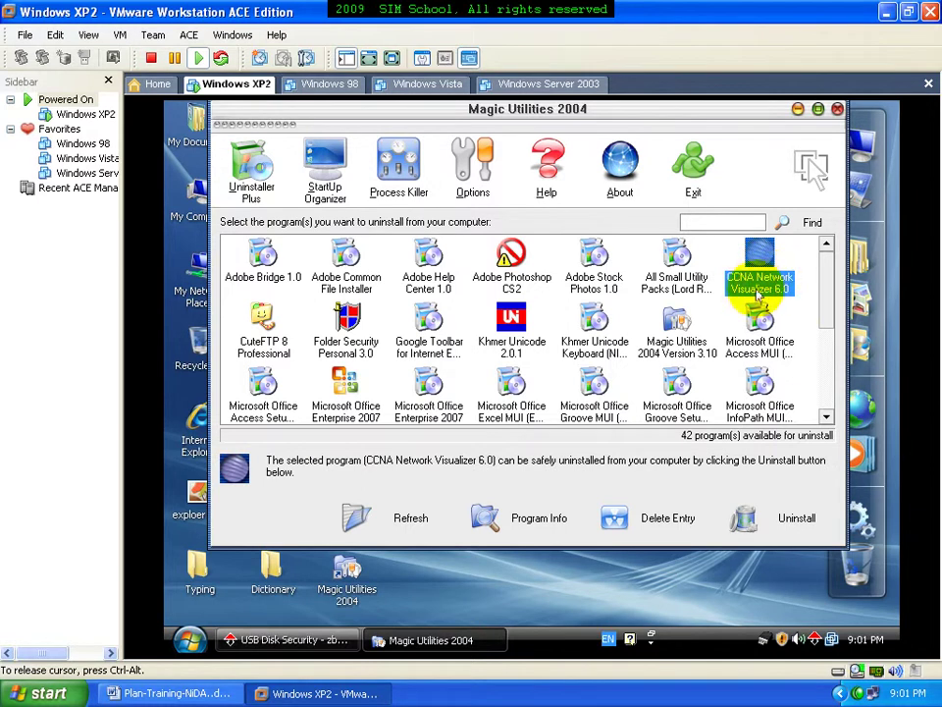
click(798, 521)
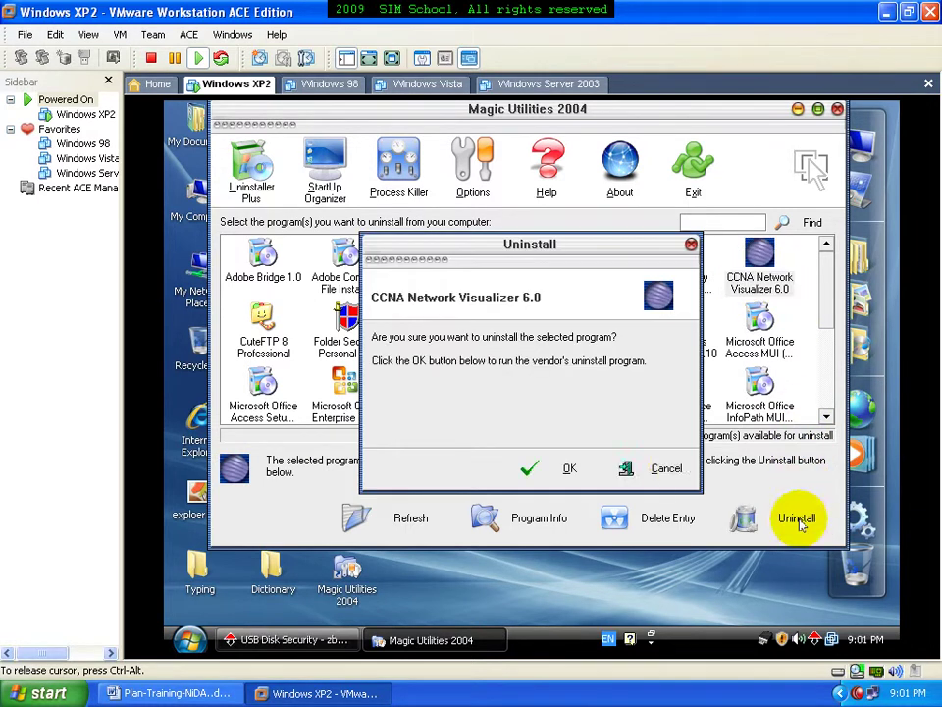
click(567, 468)
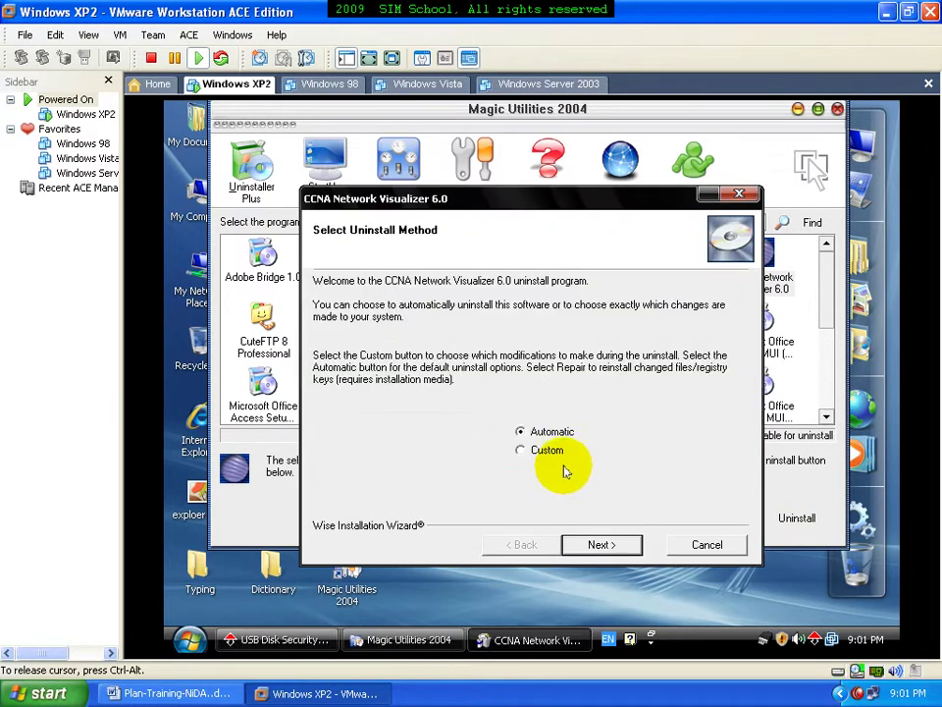
click(606, 546)
click(606, 546)
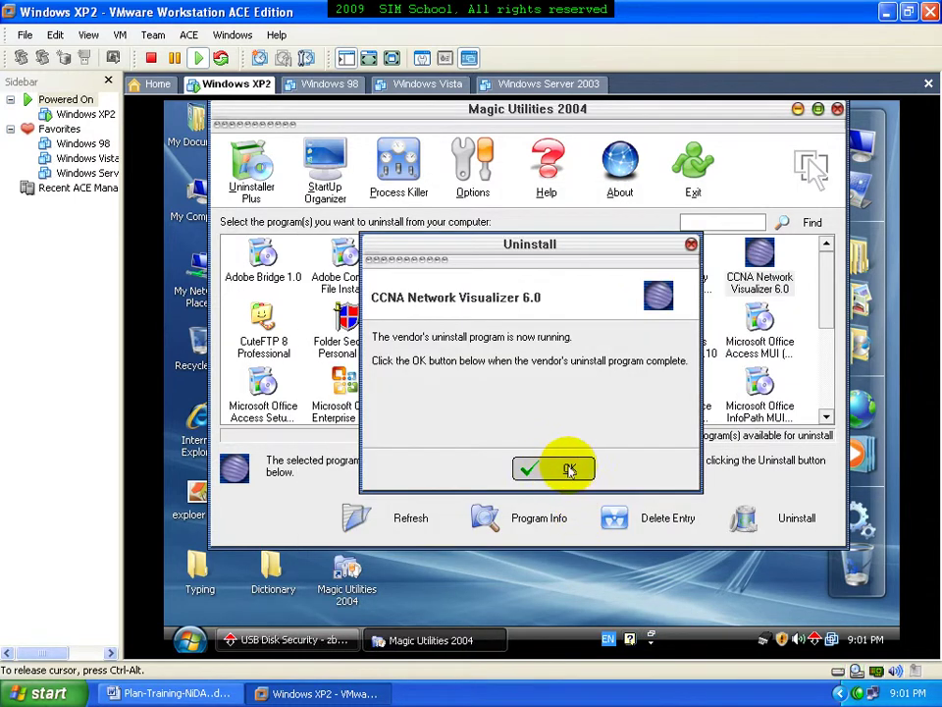
Finish the vendor uninstall and permanently delete the whole leftover ccna6 directory of CCNA Network Visualizer 6.0.
click(569, 469)
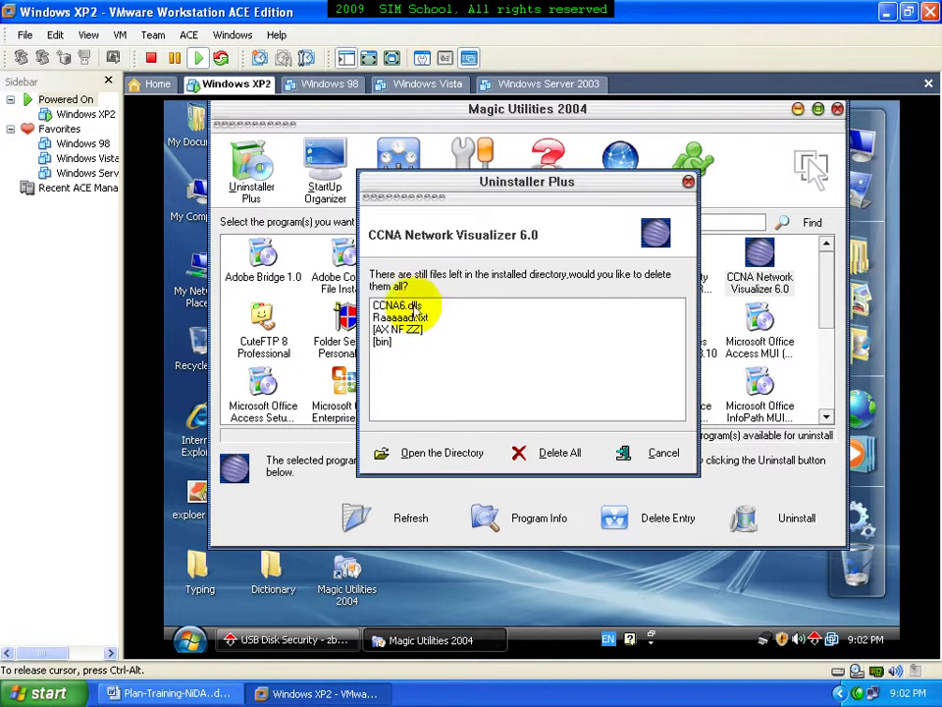
click(545, 456)
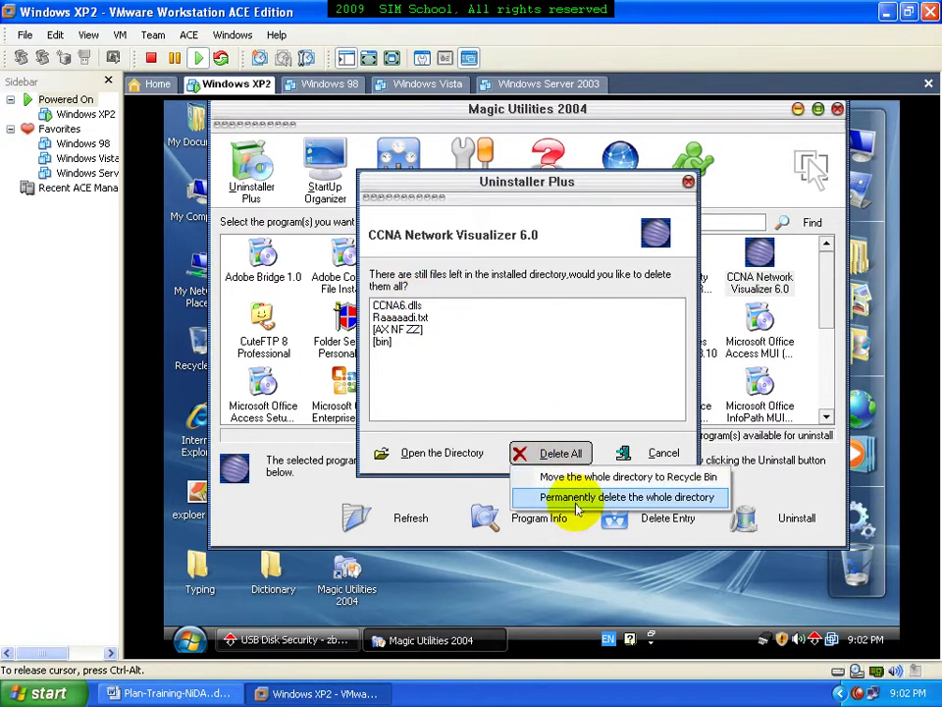
click(629, 498)
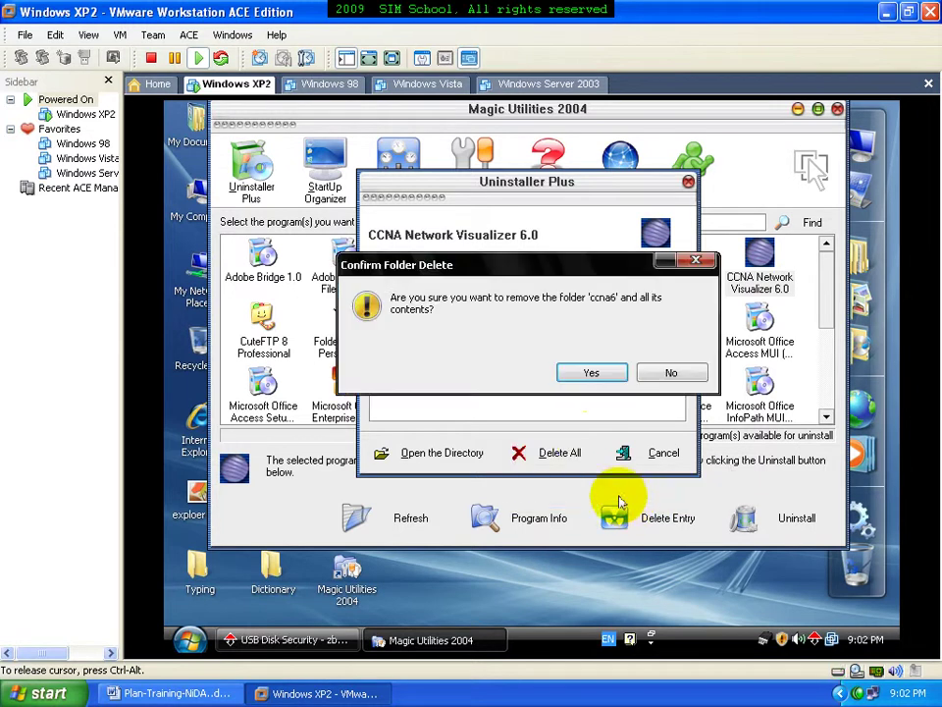
click(587, 372)
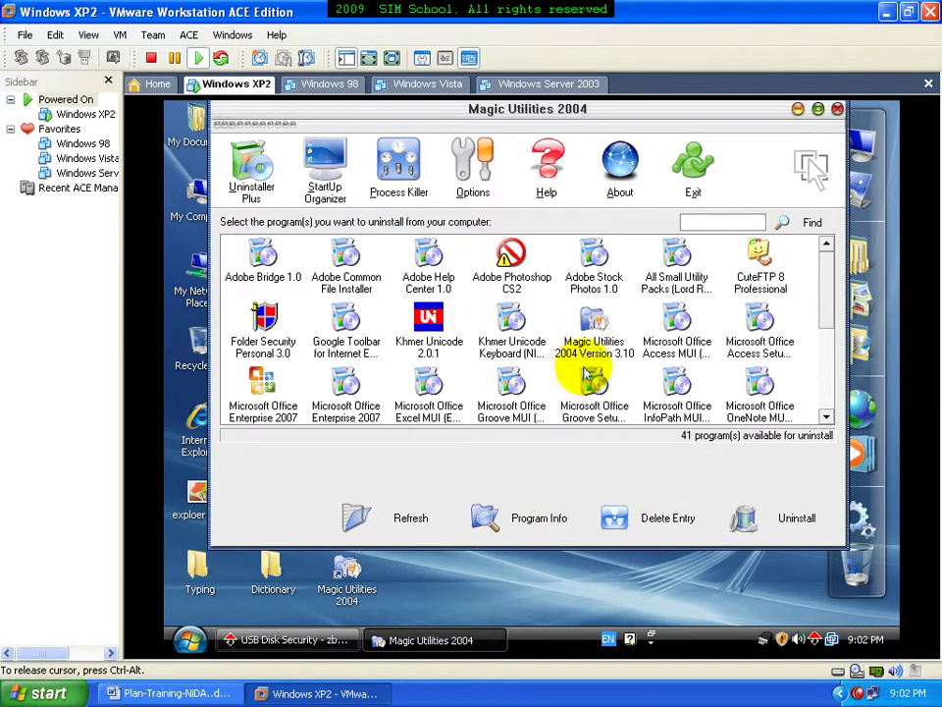
Close Magic Utilities and check the Windows Start programs for remaining entries.
click(837, 109)
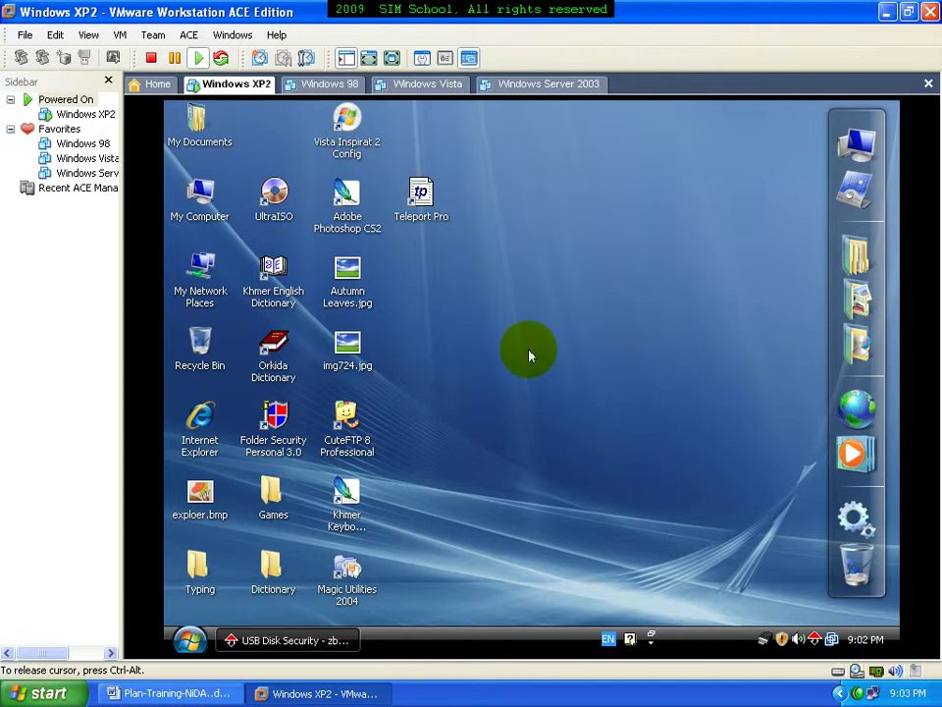
key(super)
mouse_move(348, 393)
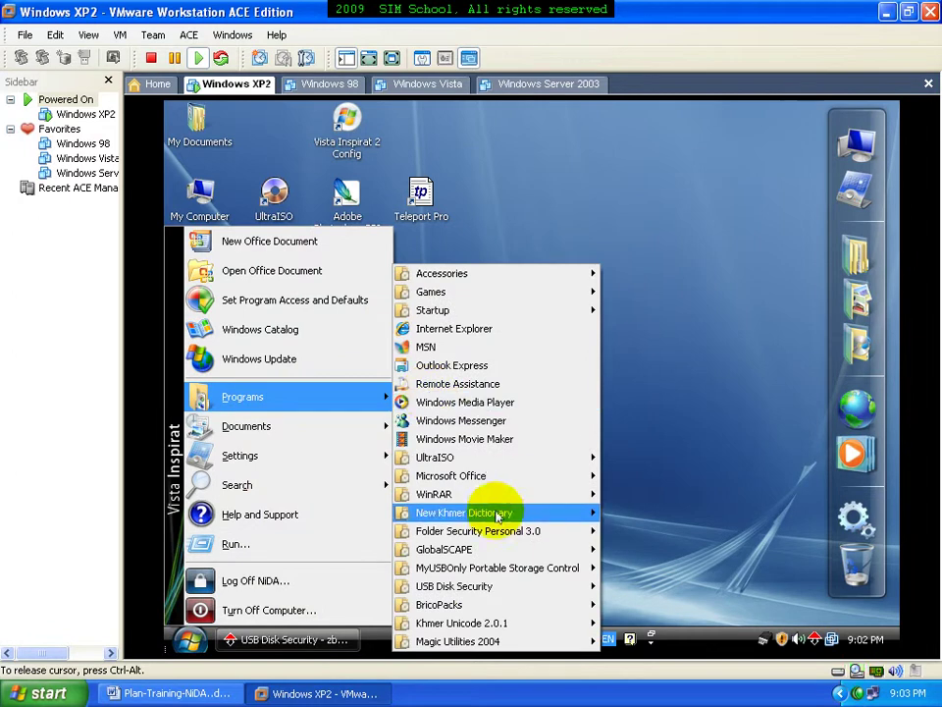
click(547, 208)
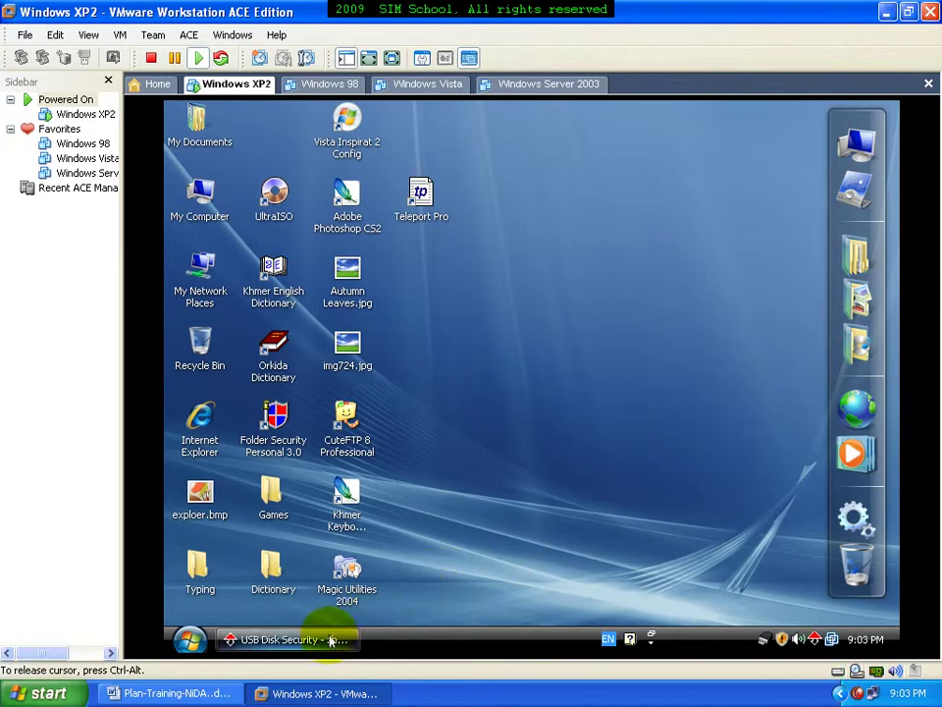
Relaunch Magic Utilities 2004 from the desktop and find MyUSBOnly in Uninstaller Plus.
double_click(345, 587)
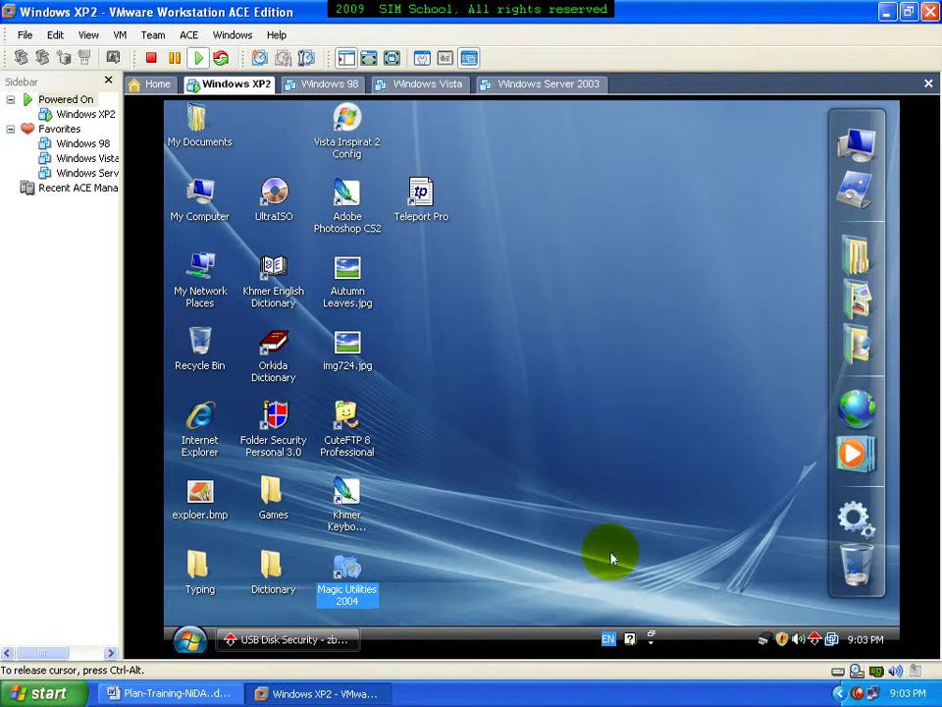
key(Return)
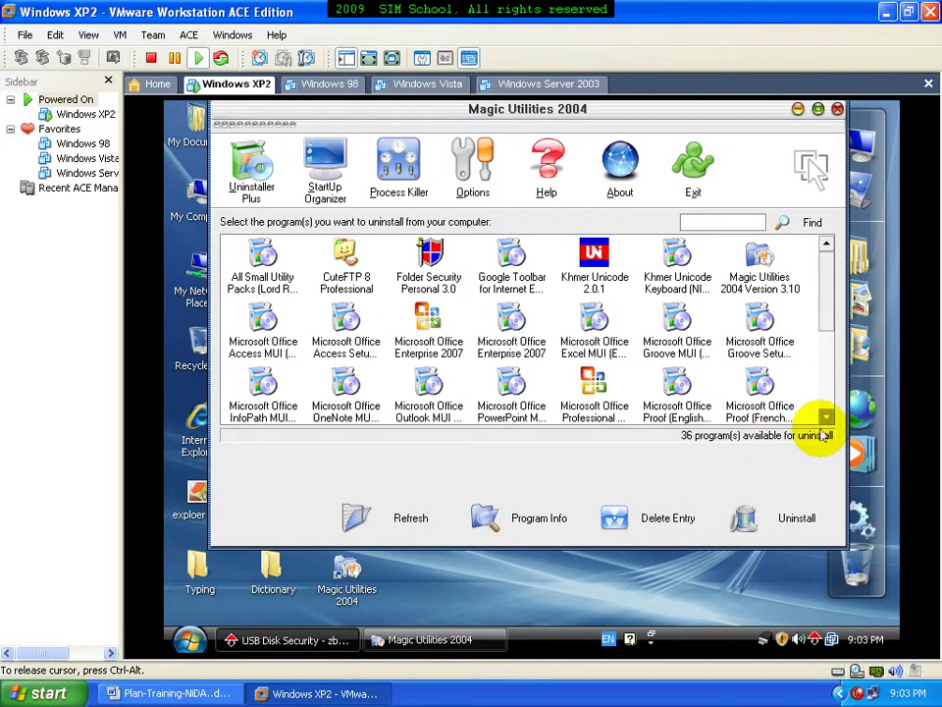
click(826, 417)
click(826, 417)
click(826, 417)
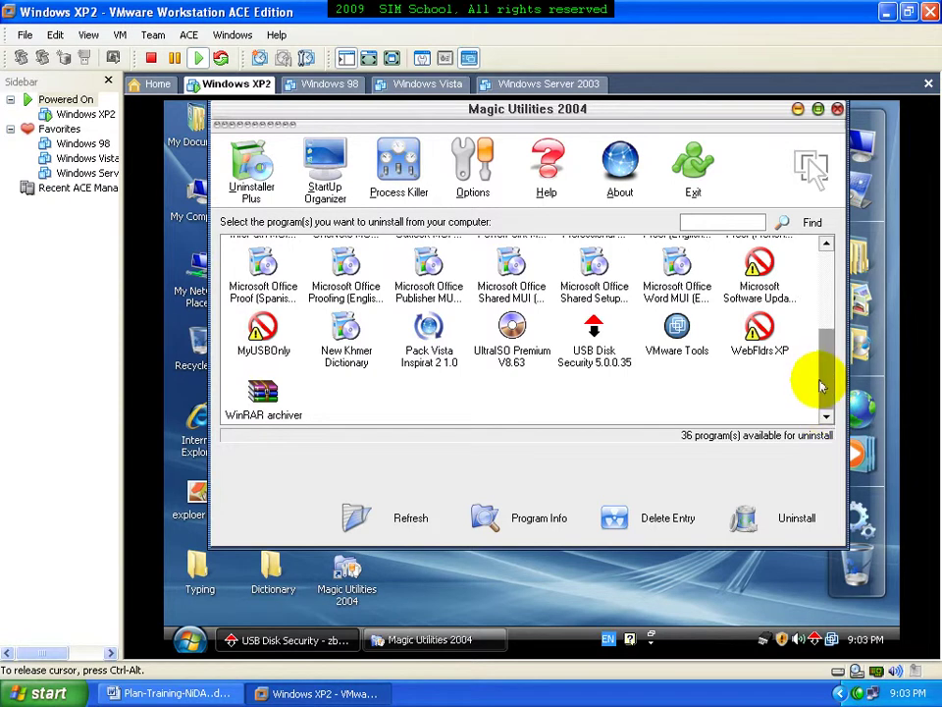
Try to uninstall MyUSBOnly from Uninstaller Plus.
click(258, 333)
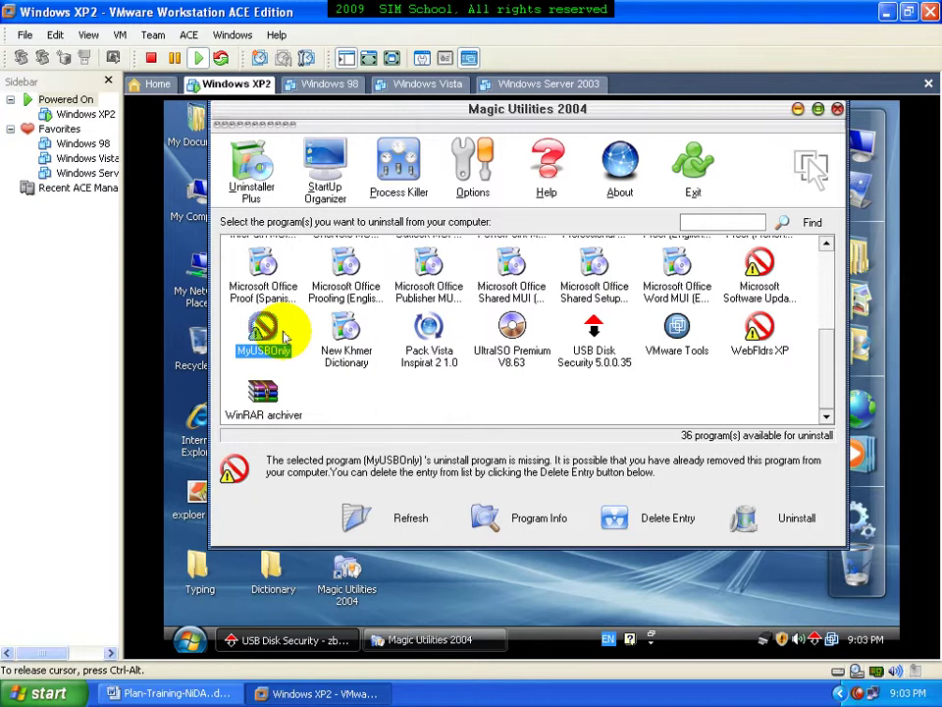
click(758, 526)
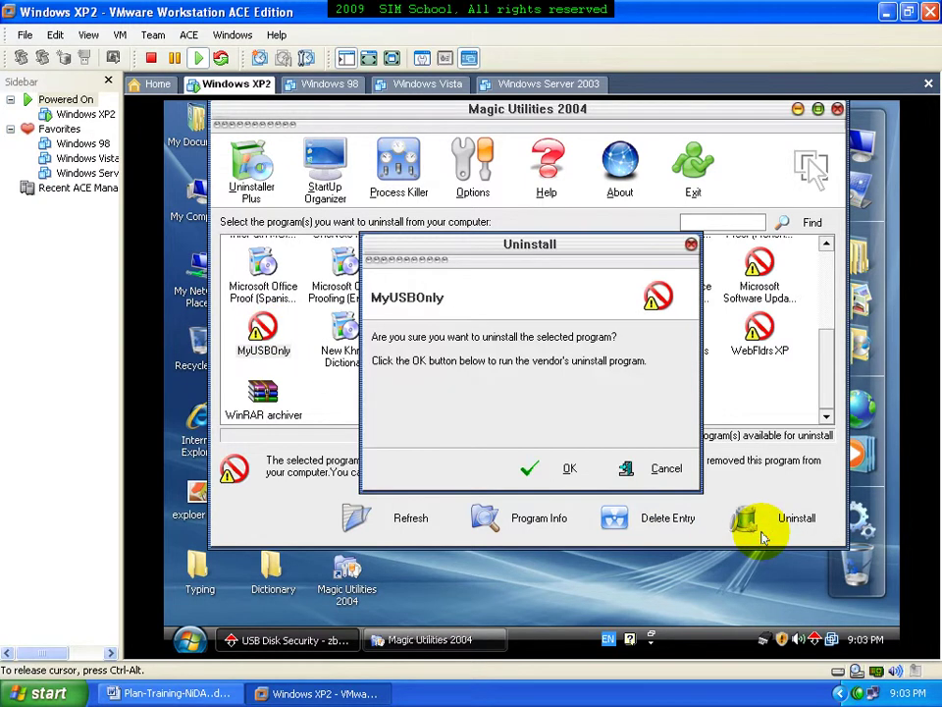
click(589, 469)
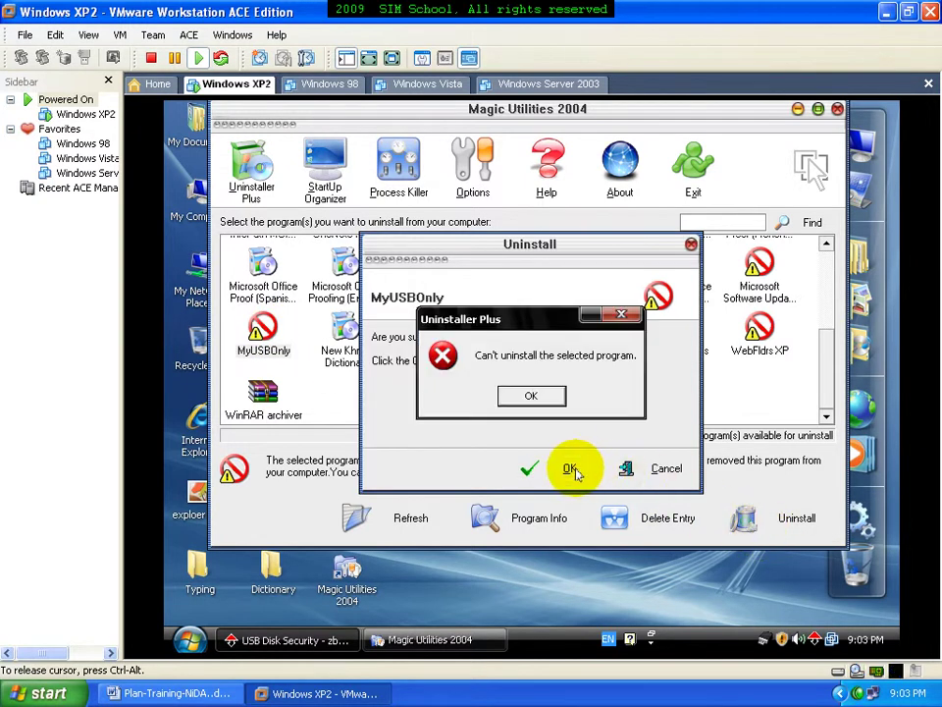
click(530, 395)
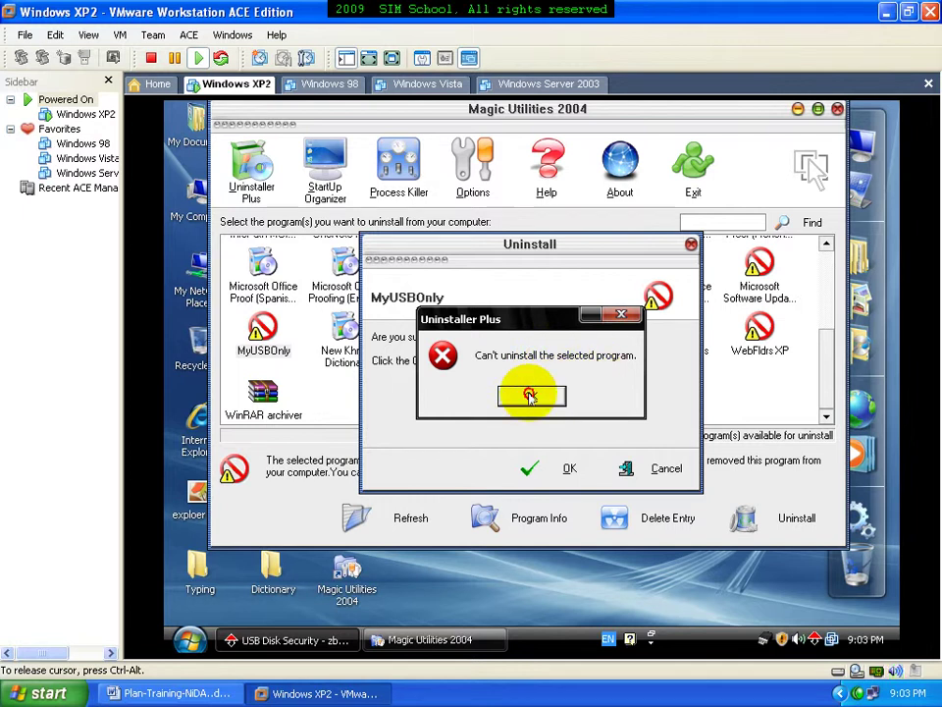
click(659, 463)
click(277, 334)
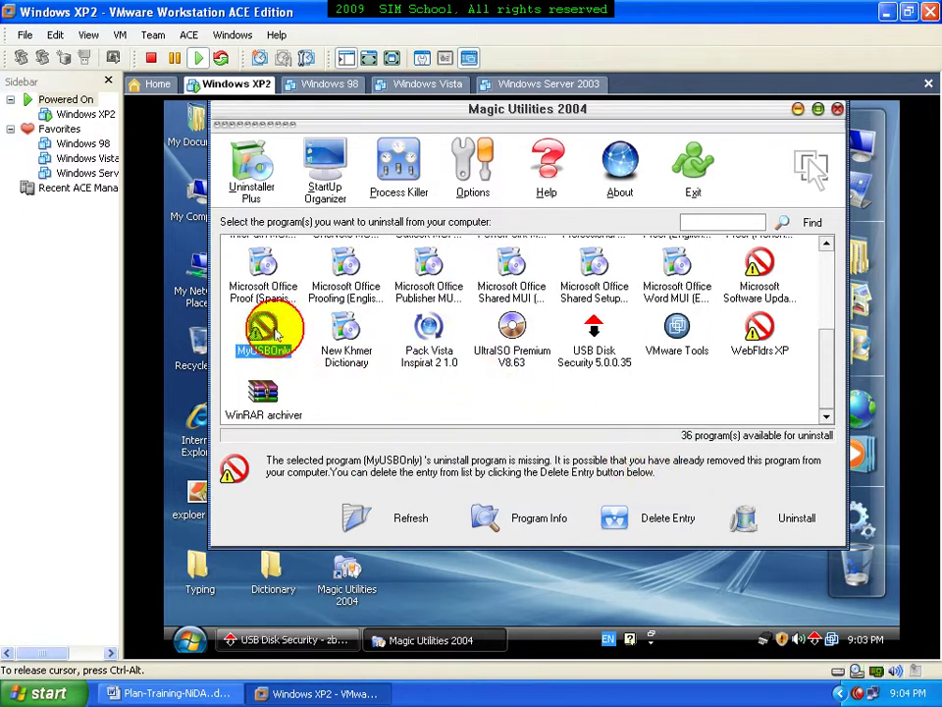
Kill both SMSS.EXE processes running from the A.C. Element MyUSBOnly folder with Process Killer.
click(397, 175)
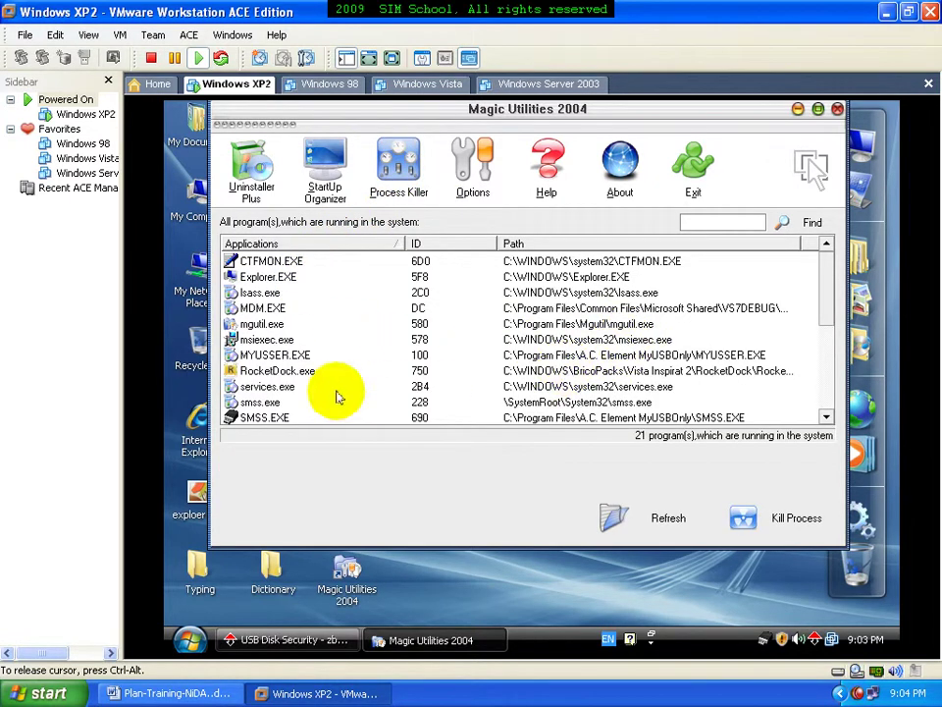
click(258, 416)
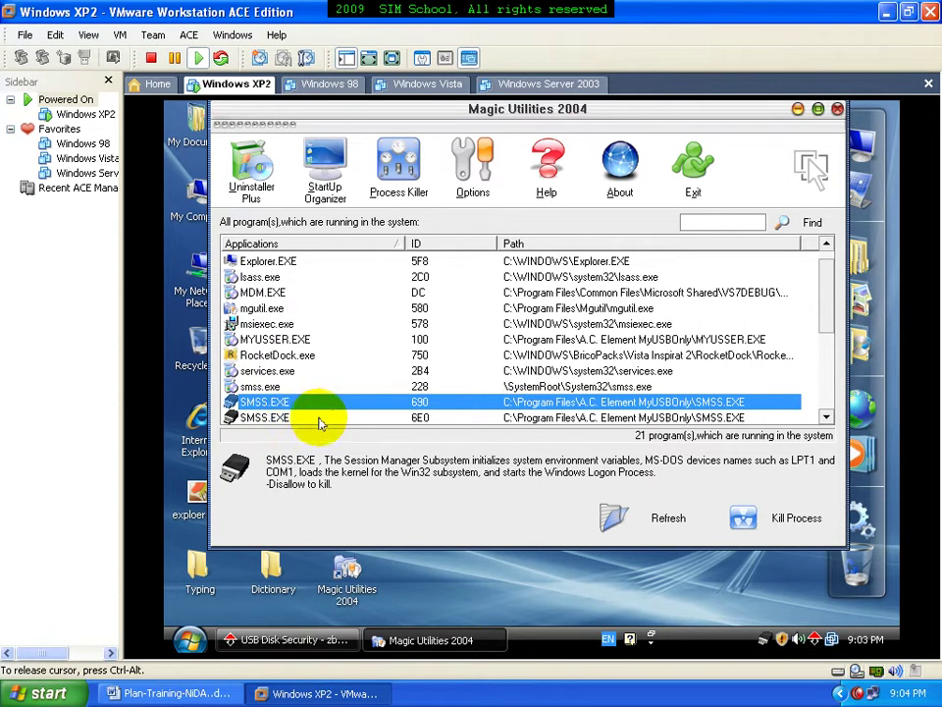
click(827, 418)
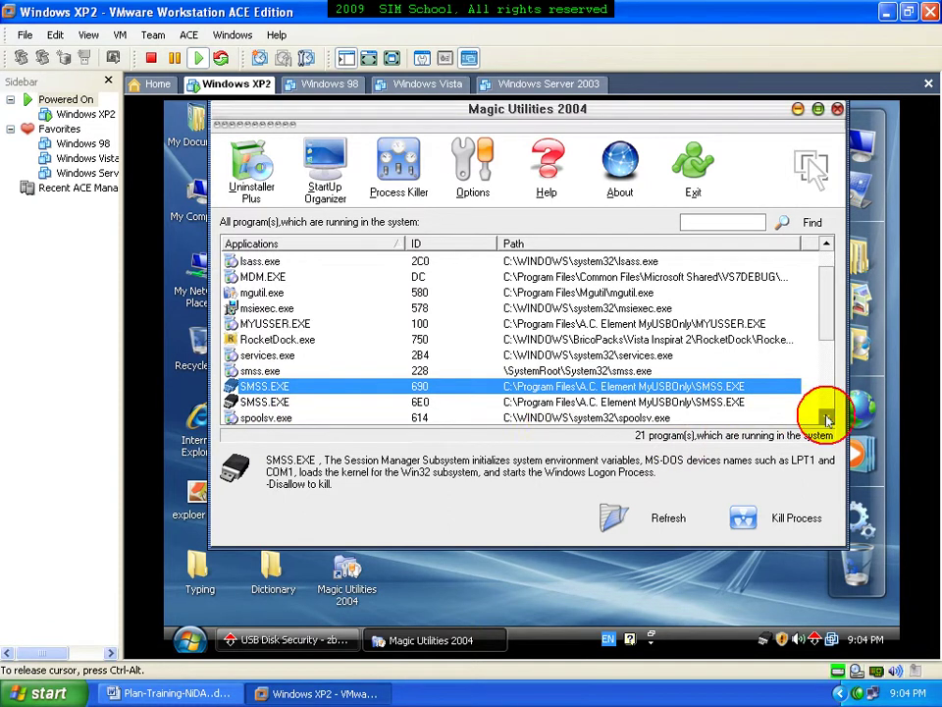
click(827, 417)
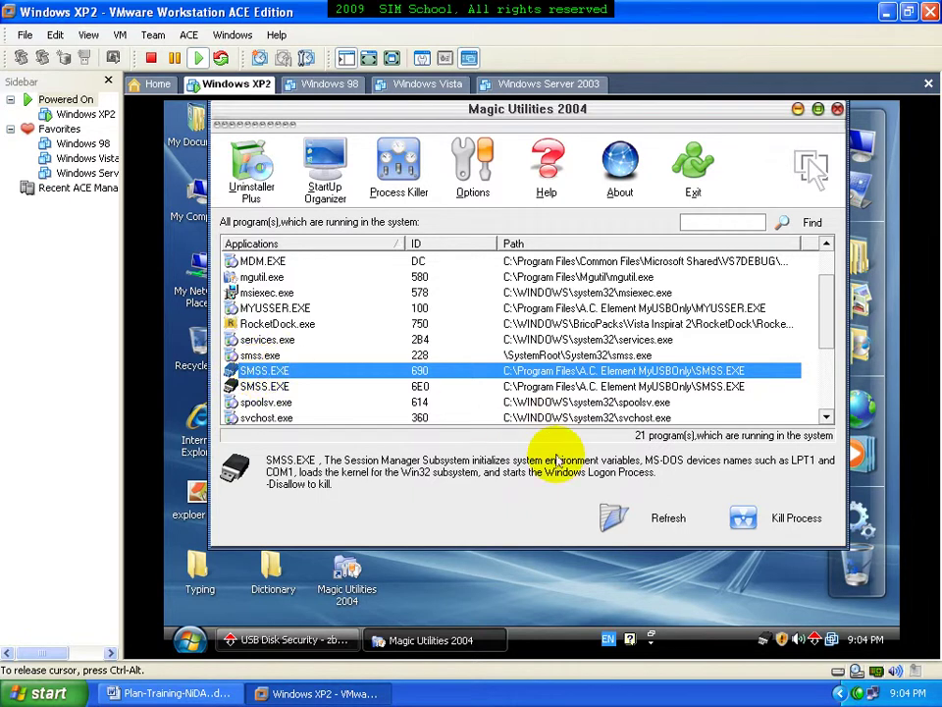
click(736, 520)
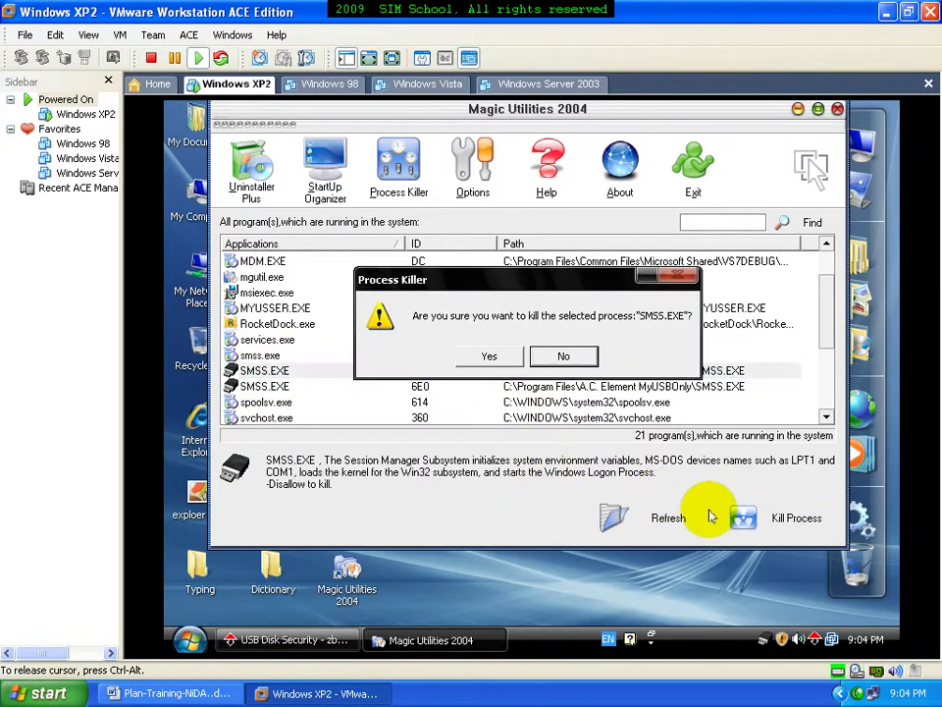
click(490, 356)
click(311, 373)
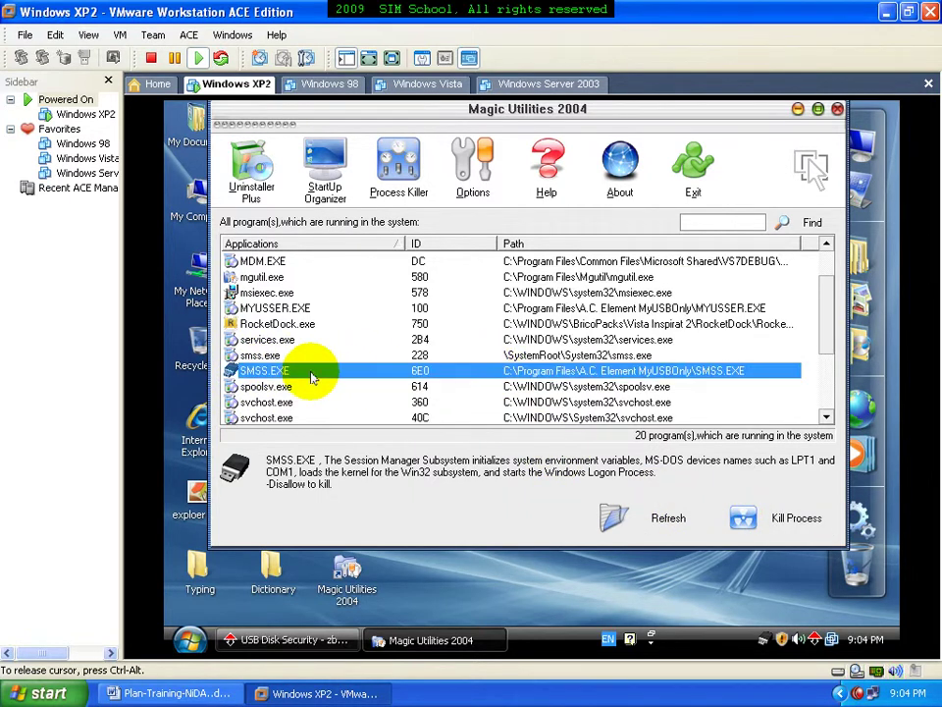
click(744, 515)
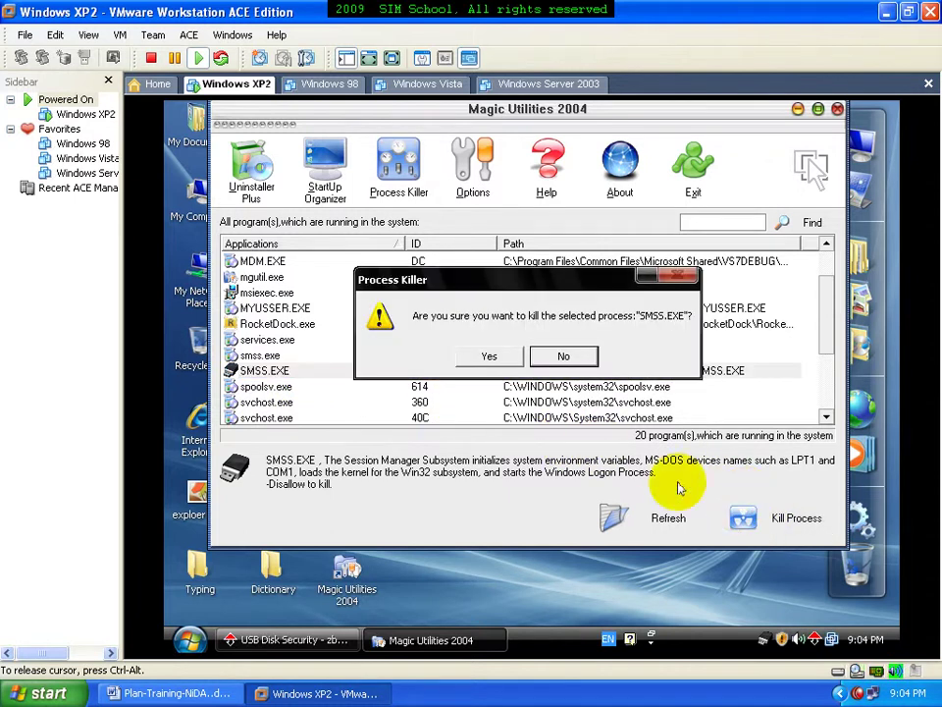
click(494, 361)
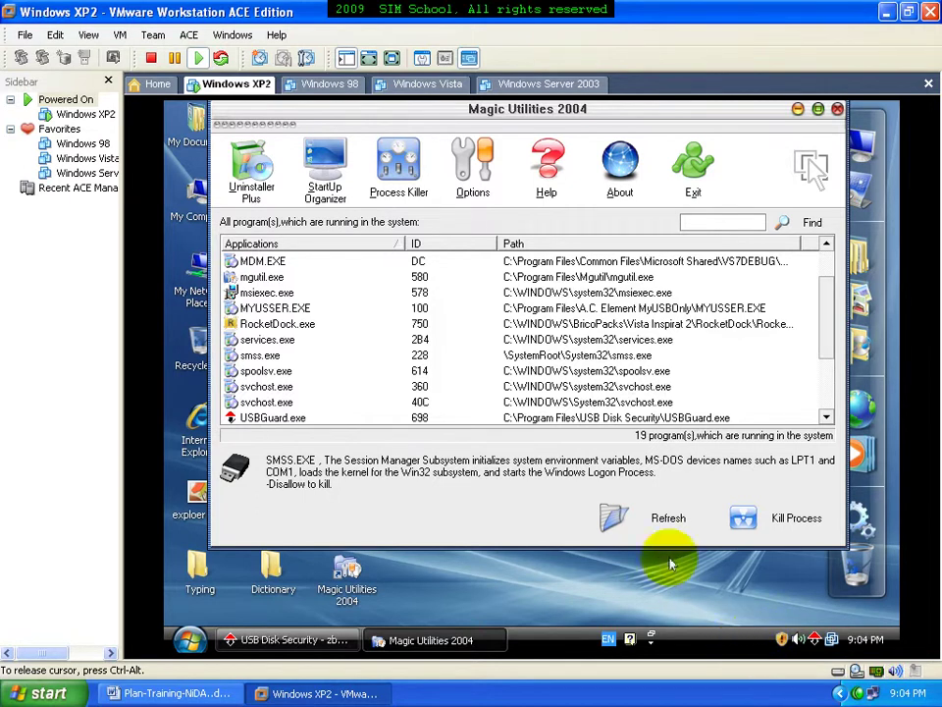
Refresh the running process list, check it for MyUSBOnly processes, and return to Uninstaller Plus.
click(610, 517)
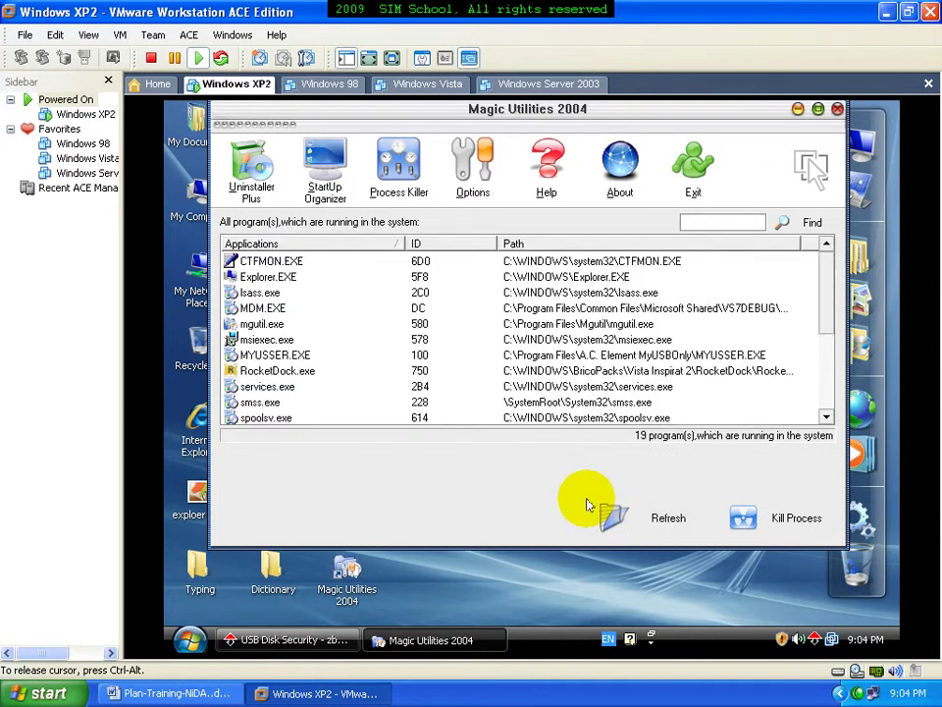
drag(821, 315, 822, 288)
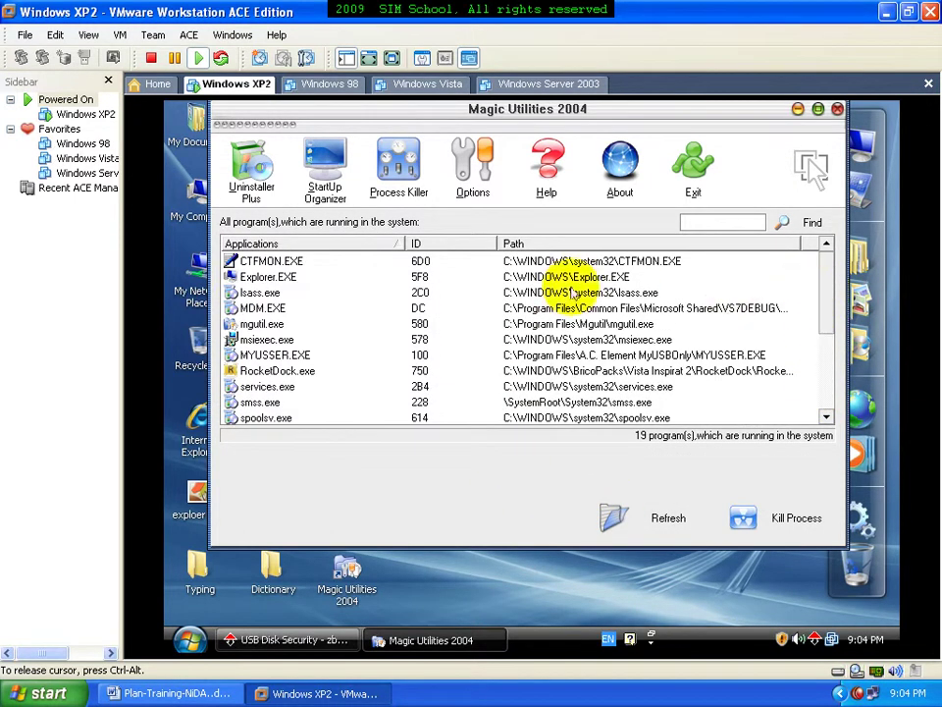
click(258, 171)
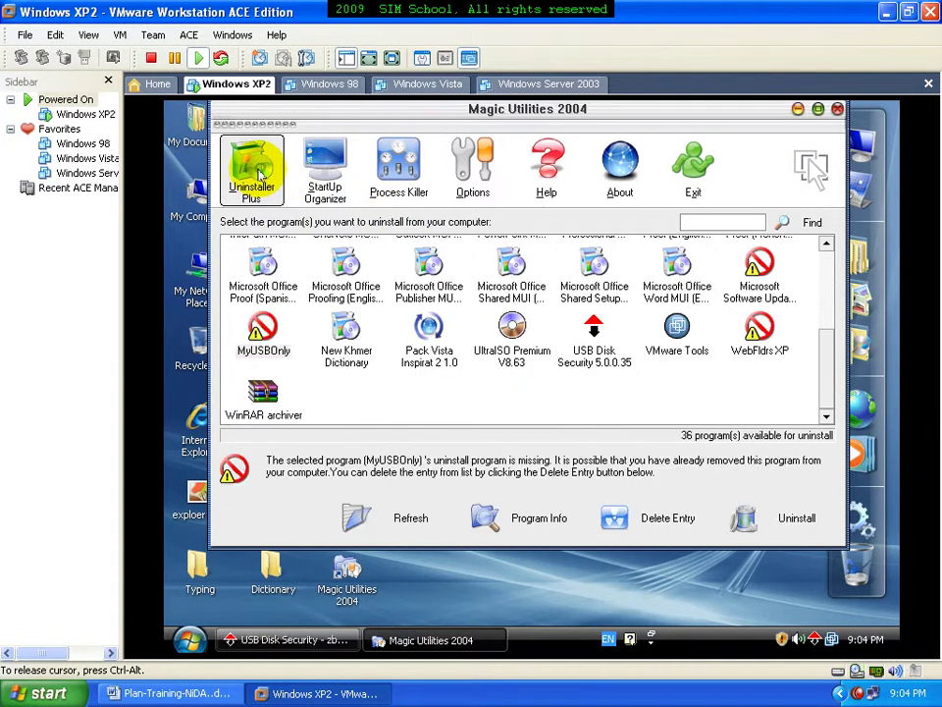
Try again to uninstall MyUSBOnly from Uninstaller Plus by running the vendor's uninstall program.
click(260, 331)
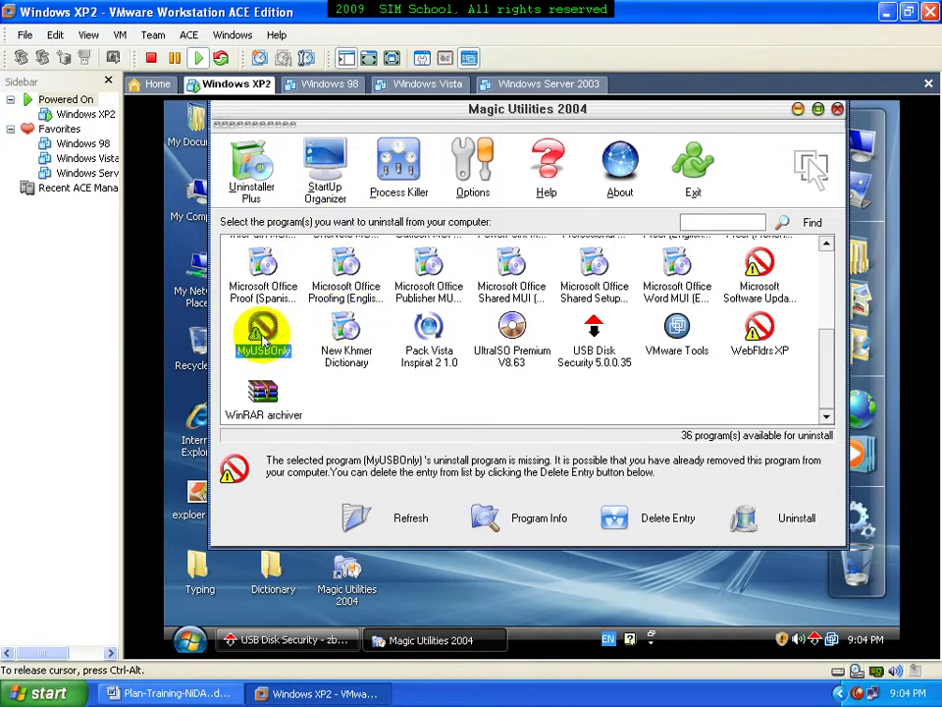
click(755, 521)
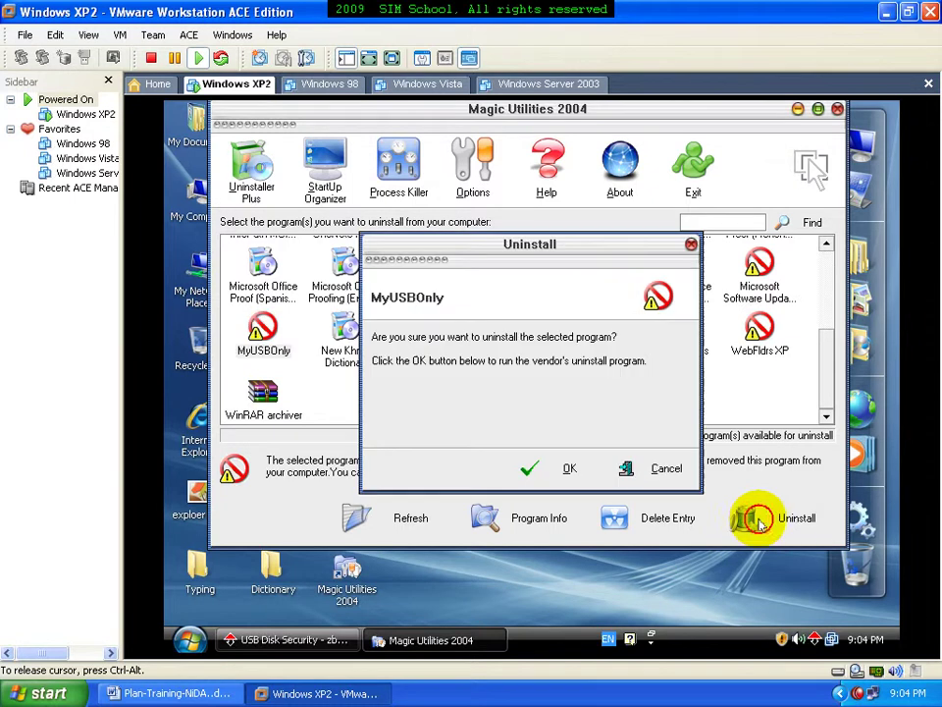
click(569, 468)
click(531, 397)
click(652, 467)
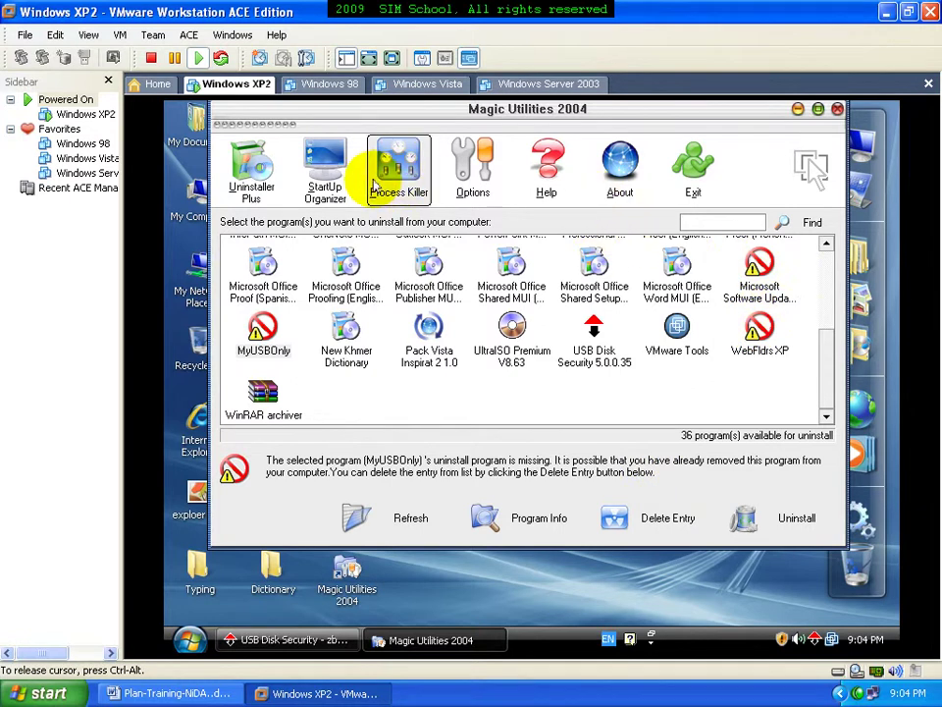
Check the Process Killer list for MyUSBOnly processes, and minimize Magic Utilities 2004.
click(393, 157)
drag(829, 282, 824, 371)
click(798, 109)
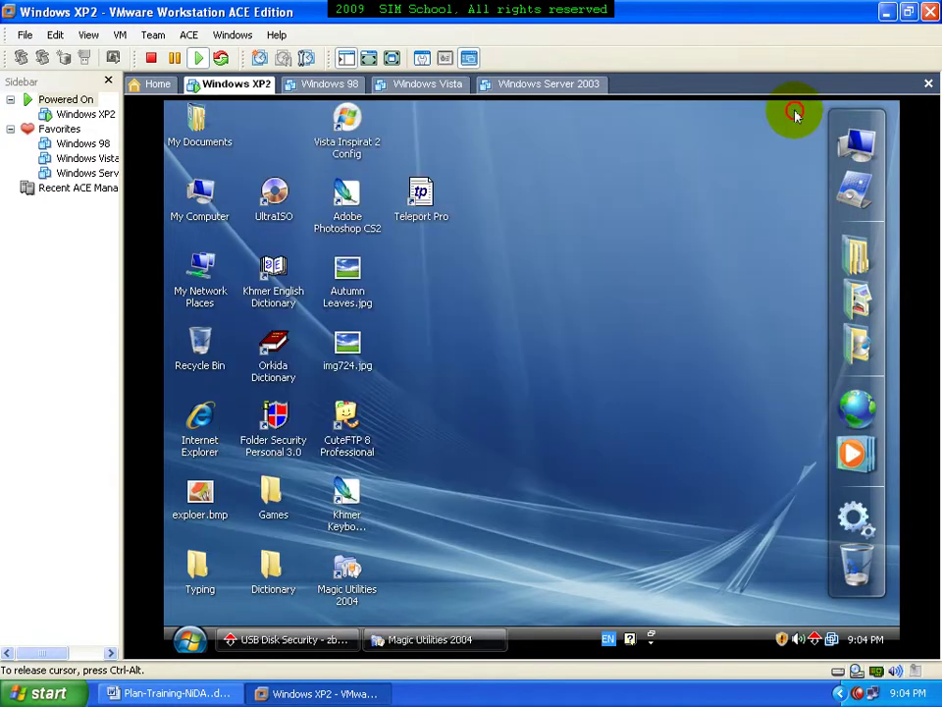
Launch MyUSBOnly from the MyUSBOnly Portable Storage Control program group.
click(189, 639)
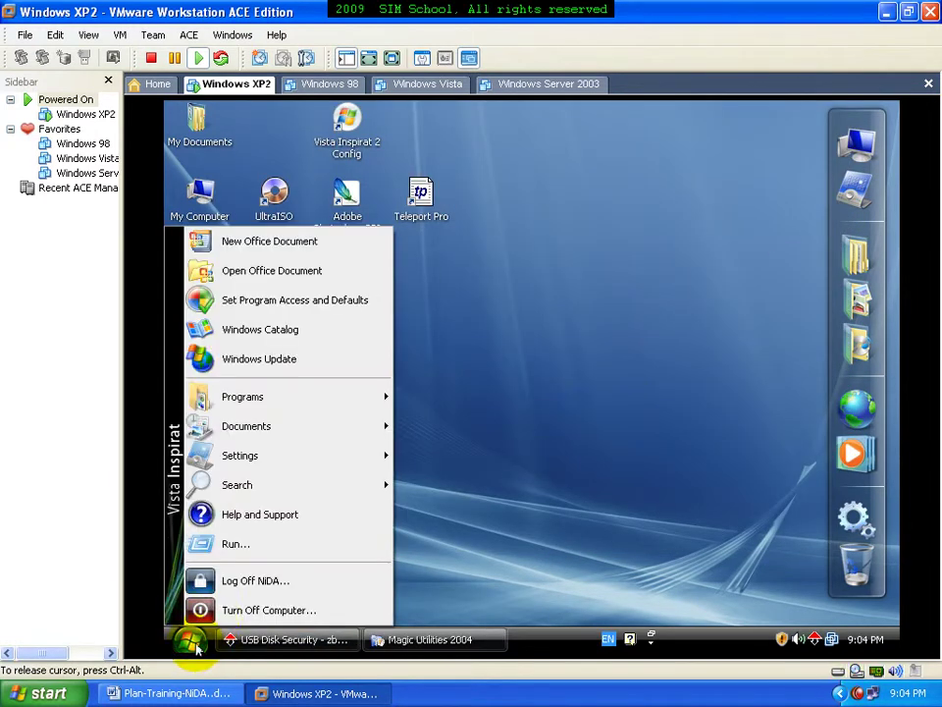
mouse_move(300, 406)
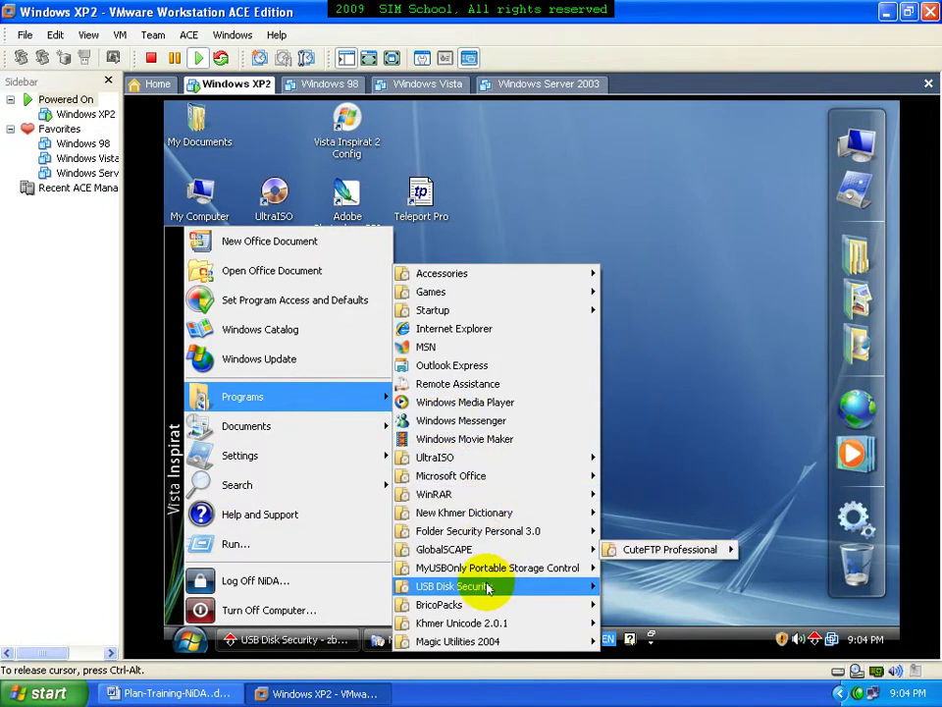
mouse_move(544, 589)
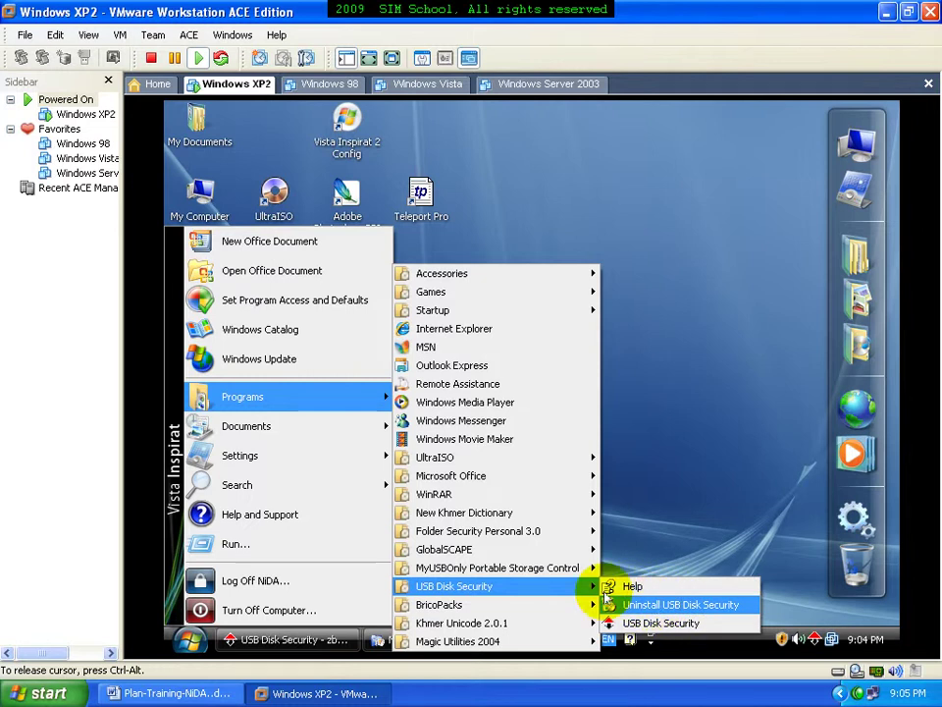
mouse_move(488, 552)
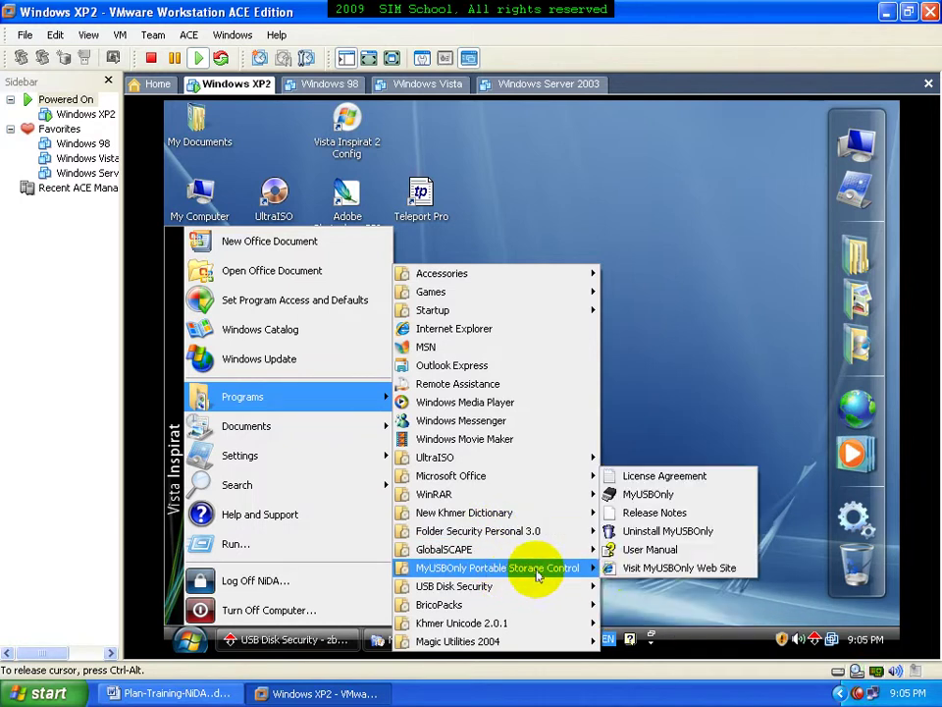
click(658, 495)
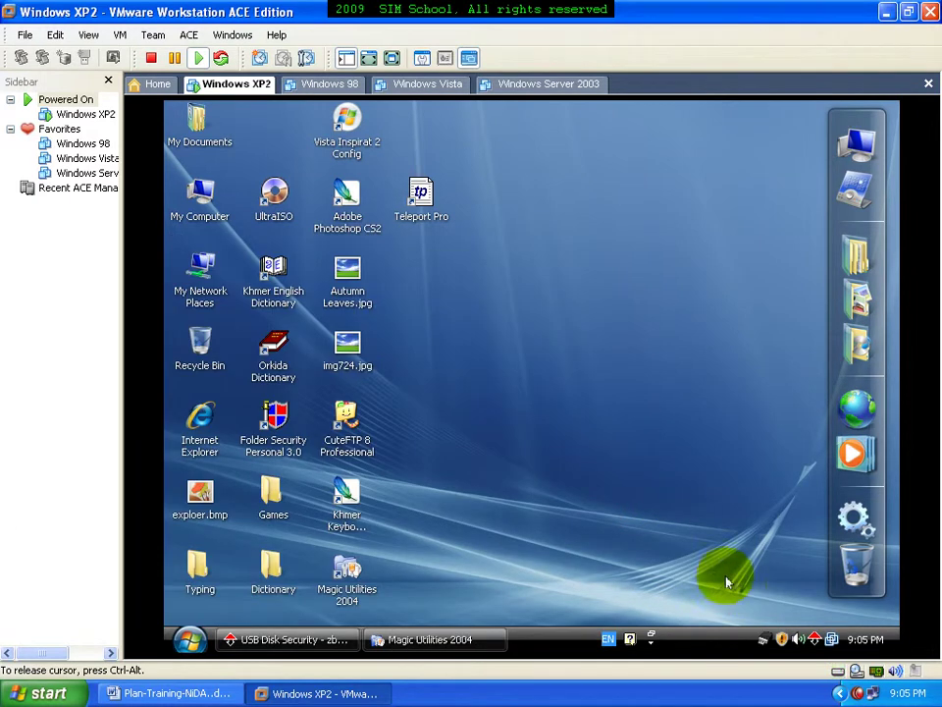
Open MyUSBOnly's General Setup, entering and confirming the setup window password.
right_click(764, 640)
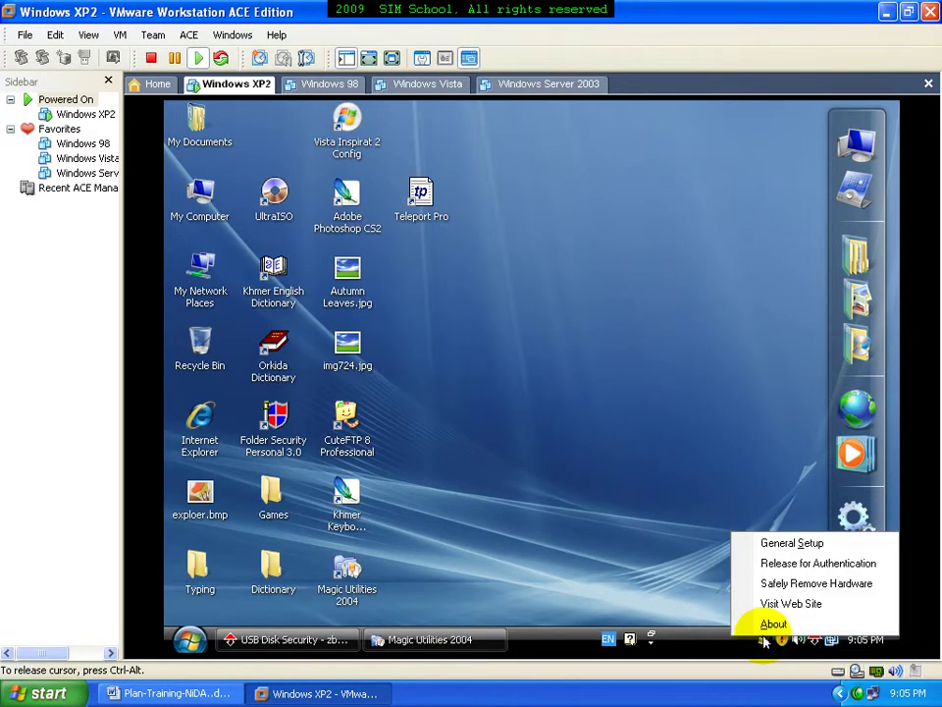
click(773, 544)
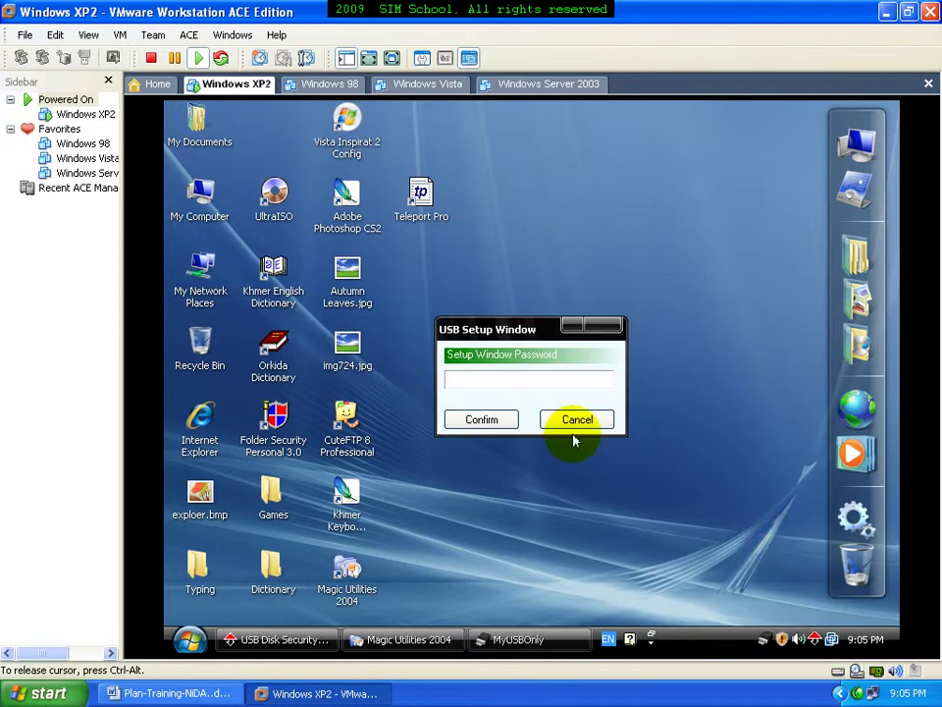
click(483, 419)
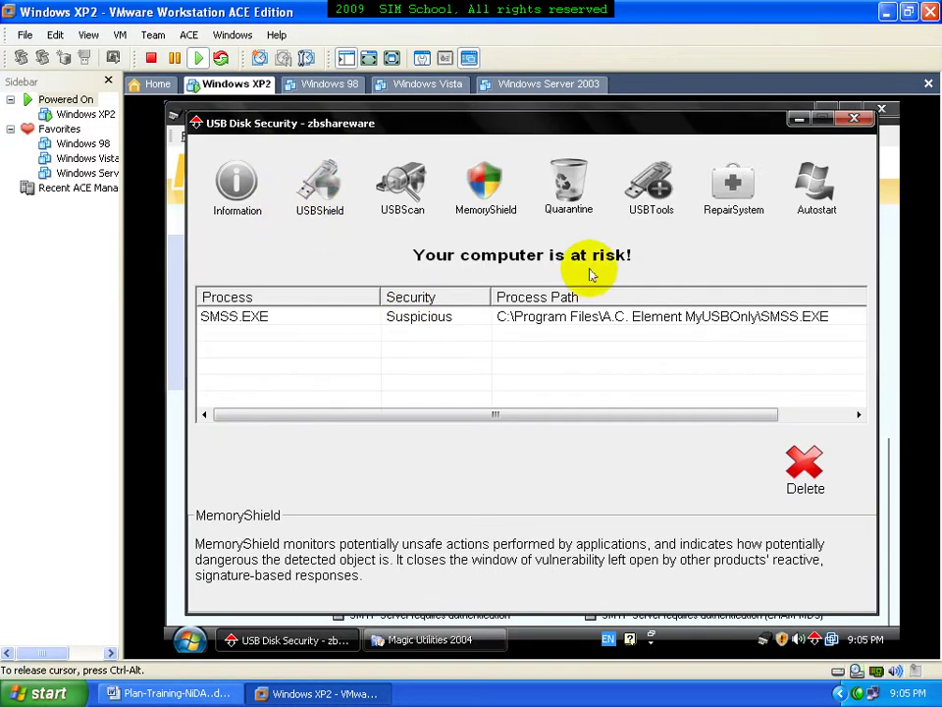
Close the USB Disk Security window and quit MyUSBOnly completely, confirming the exit.
click(852, 120)
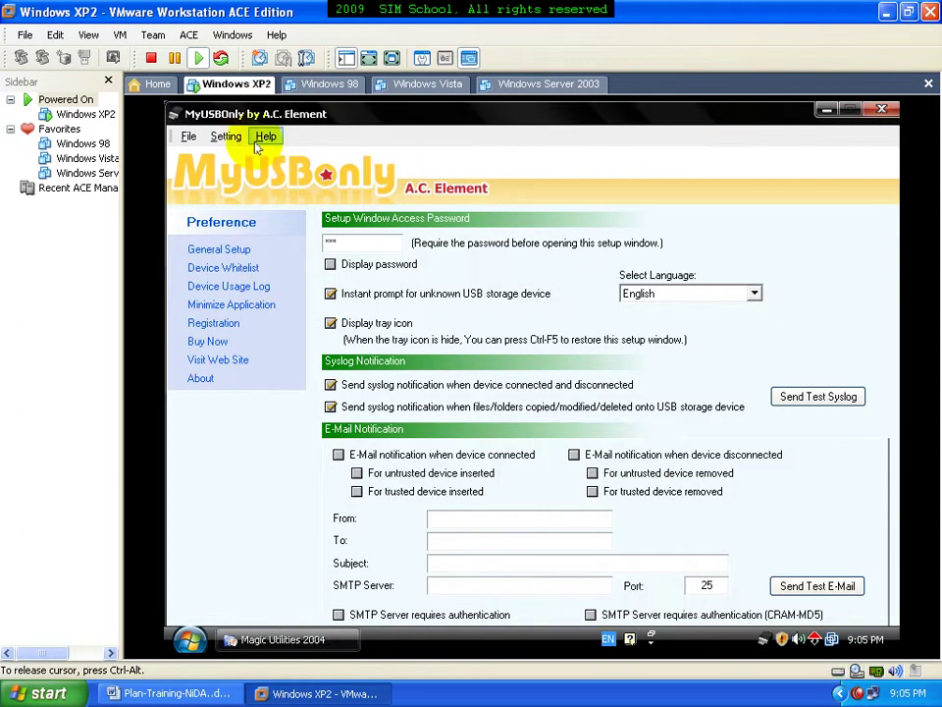
click(189, 136)
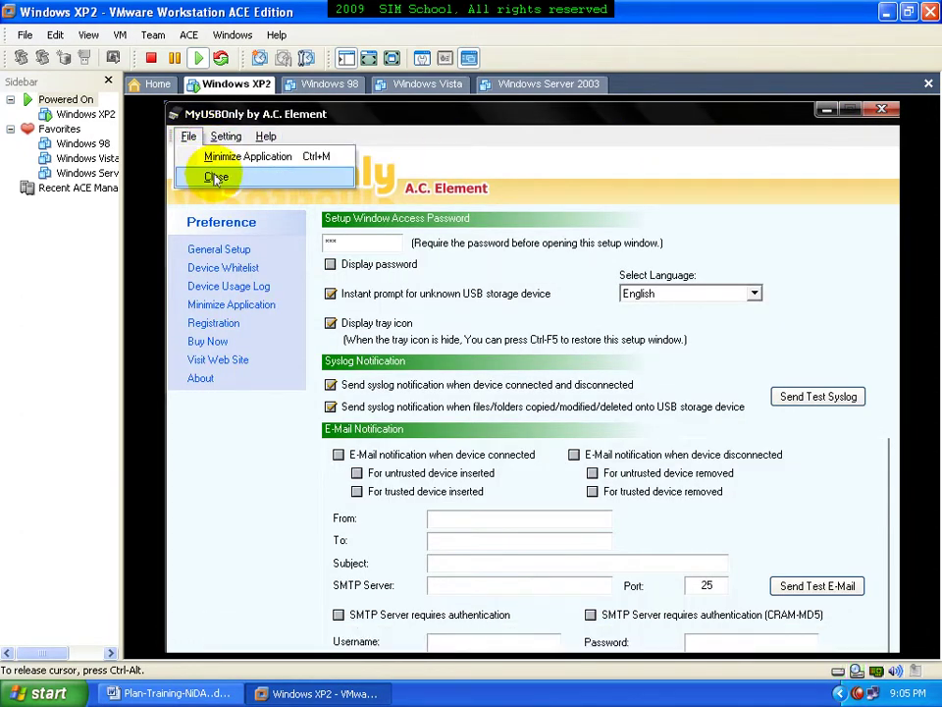
click(214, 178)
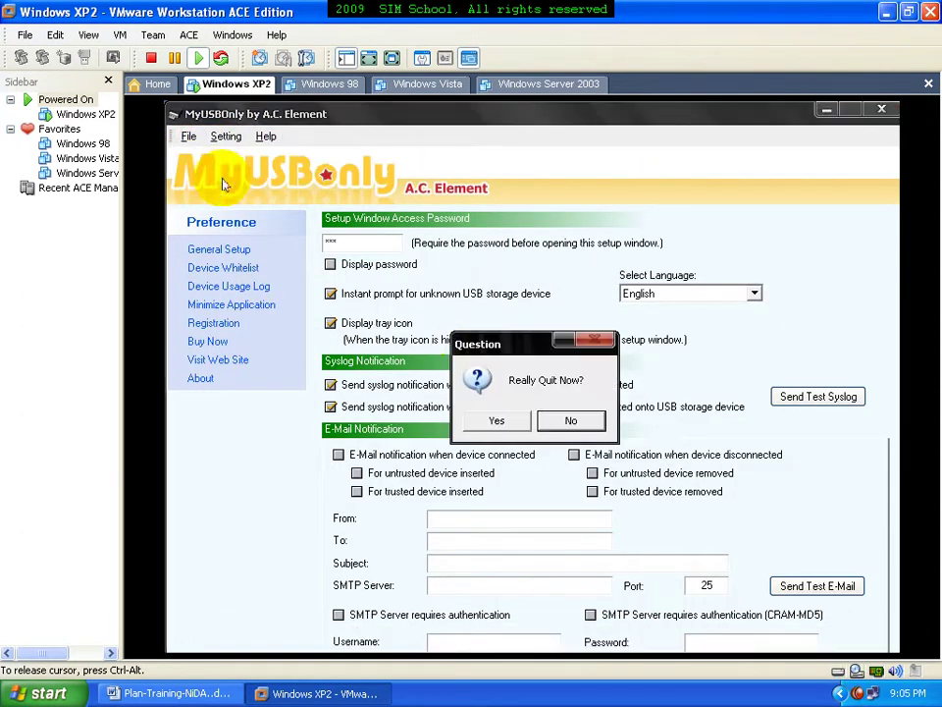
click(486, 420)
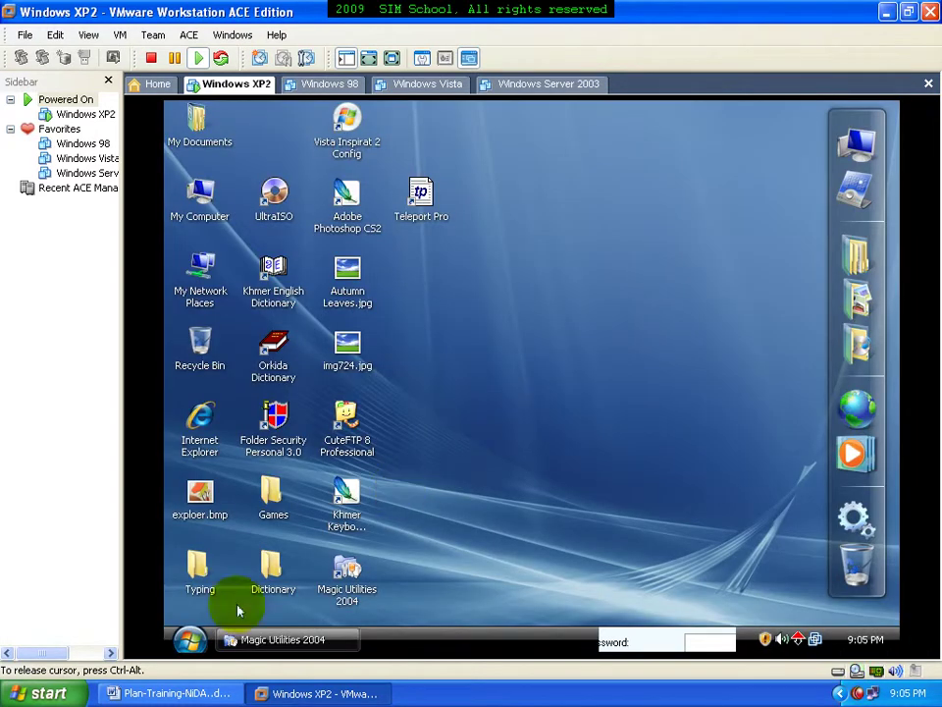
Uninstall MyUSBOnly with the uninstaller in its own program group, confirming removal of all its components.
click(188, 640)
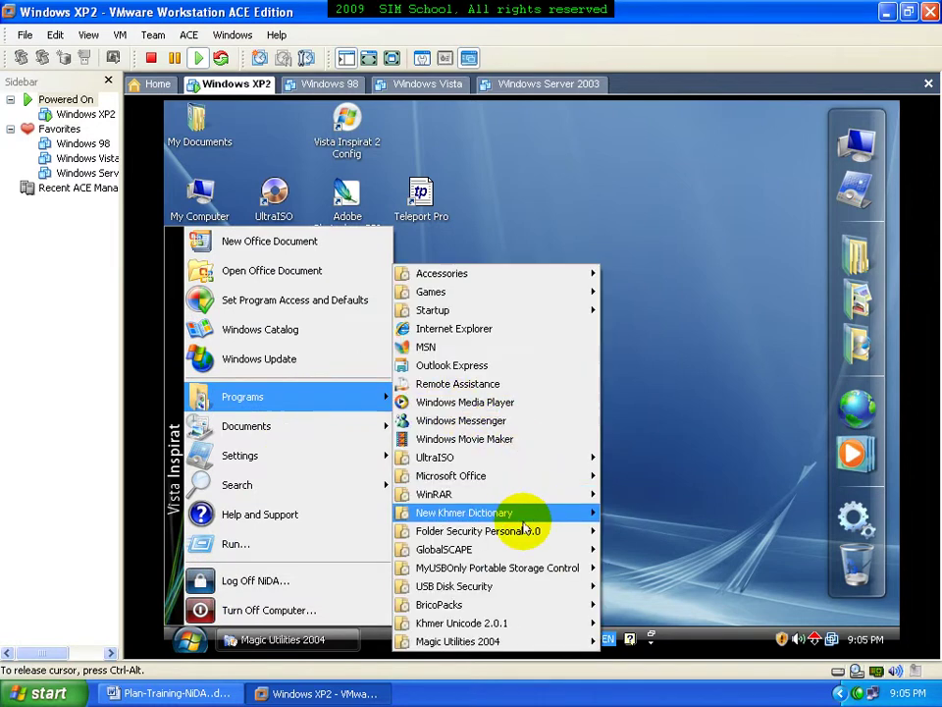
mouse_move(550, 567)
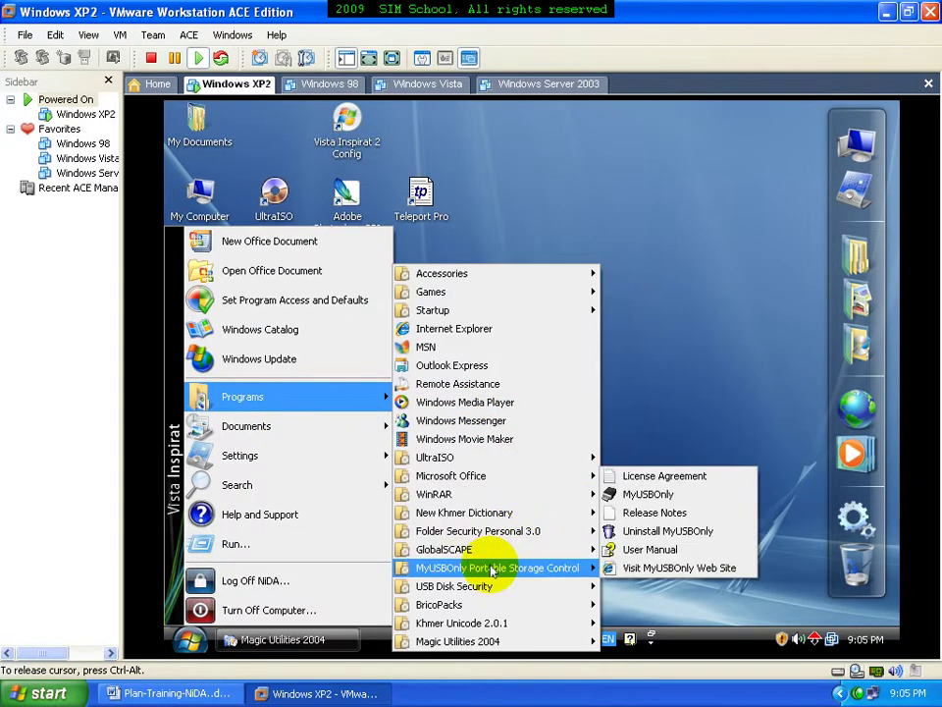
click(643, 531)
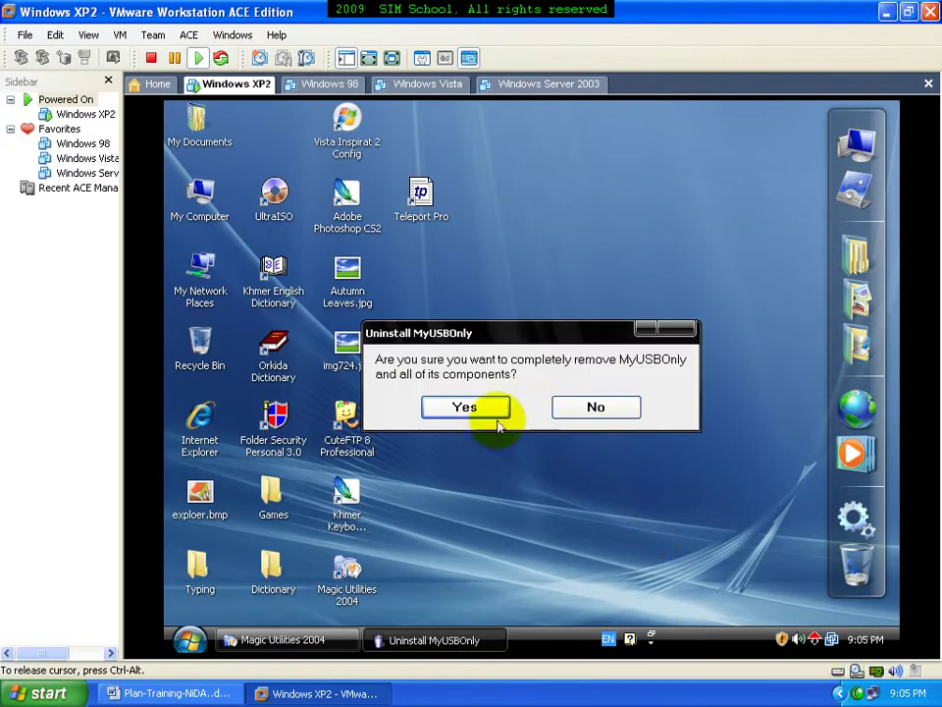
click(473, 409)
click(494, 411)
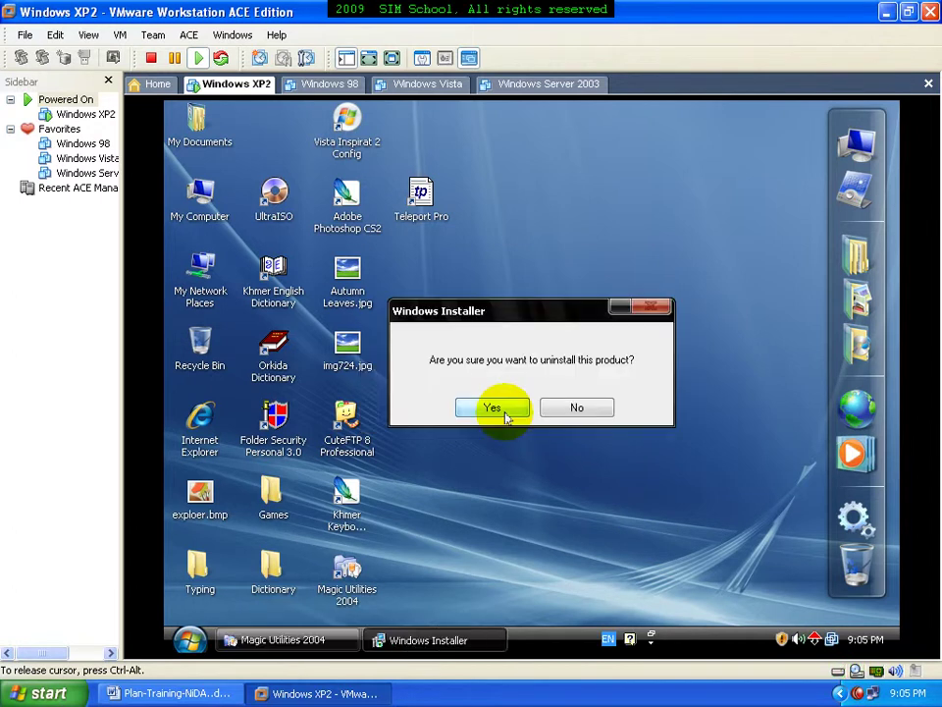
click(503, 411)
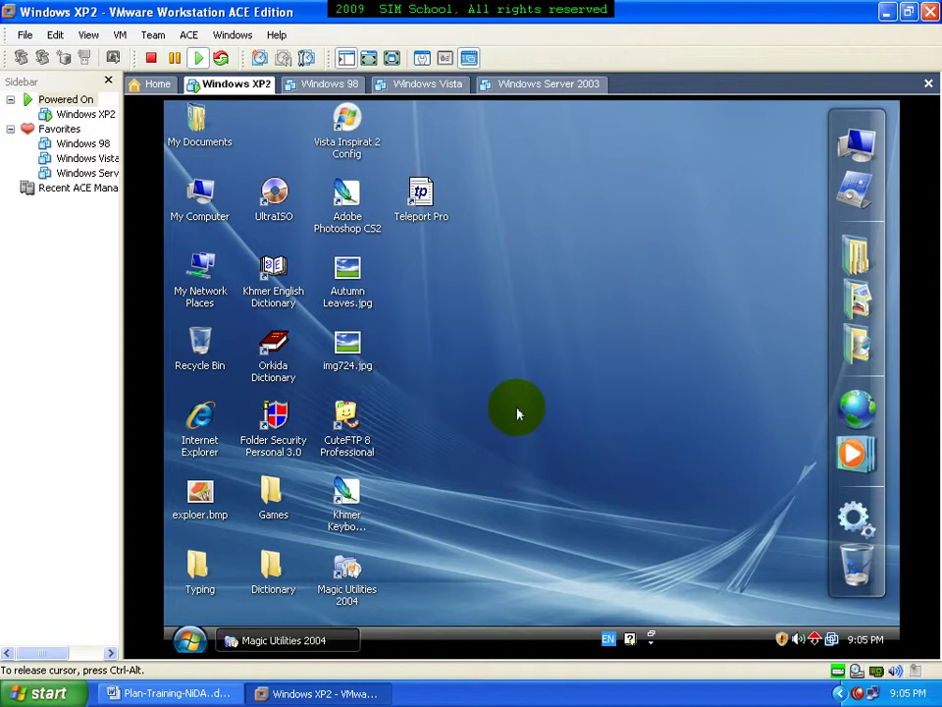
Check the installed program groups for any remaining MyUSBOnly entry.
click(187, 642)
mouse_move(306, 392)
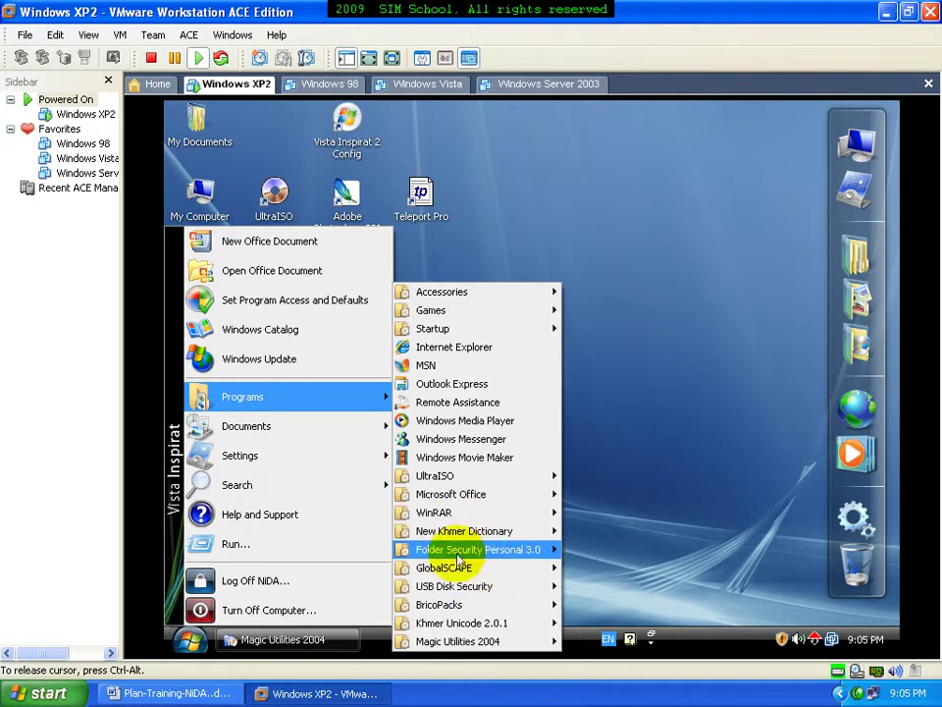
click(640, 518)
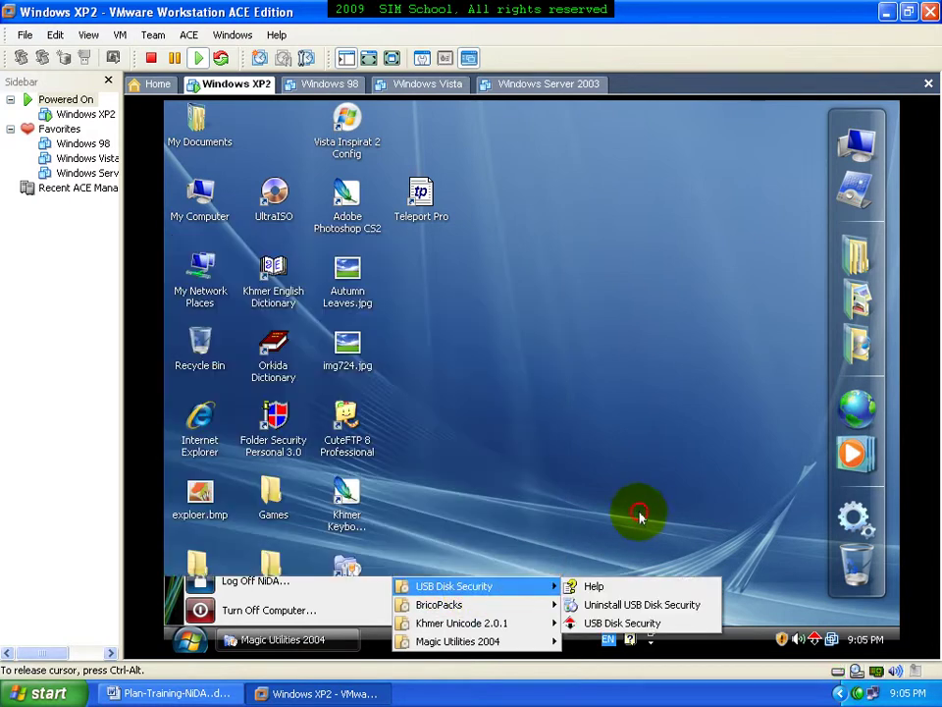
Restore Magic Utilities 2004 and uninstall USB Disk Security 5.0.0.35 from Uninstaller Plus, letting its running program quit.
click(316, 640)
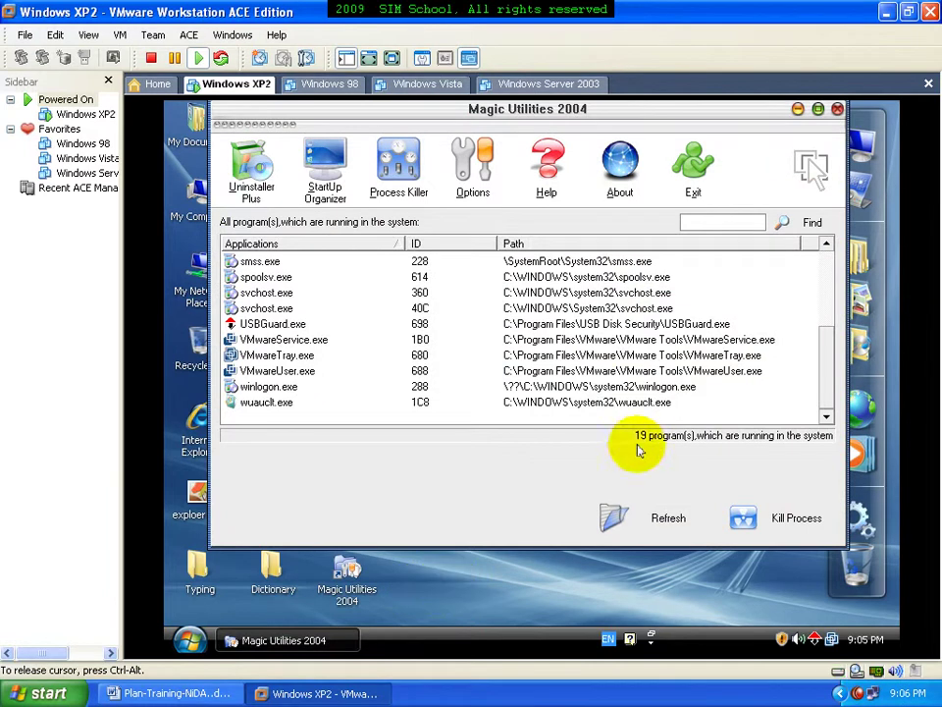
click(249, 164)
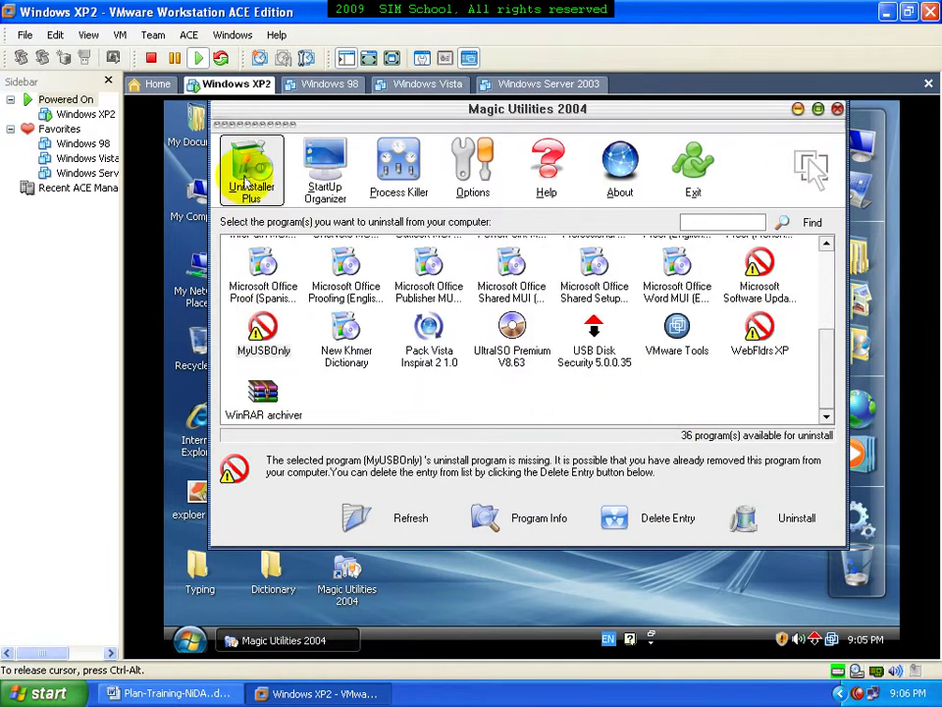
click(595, 356)
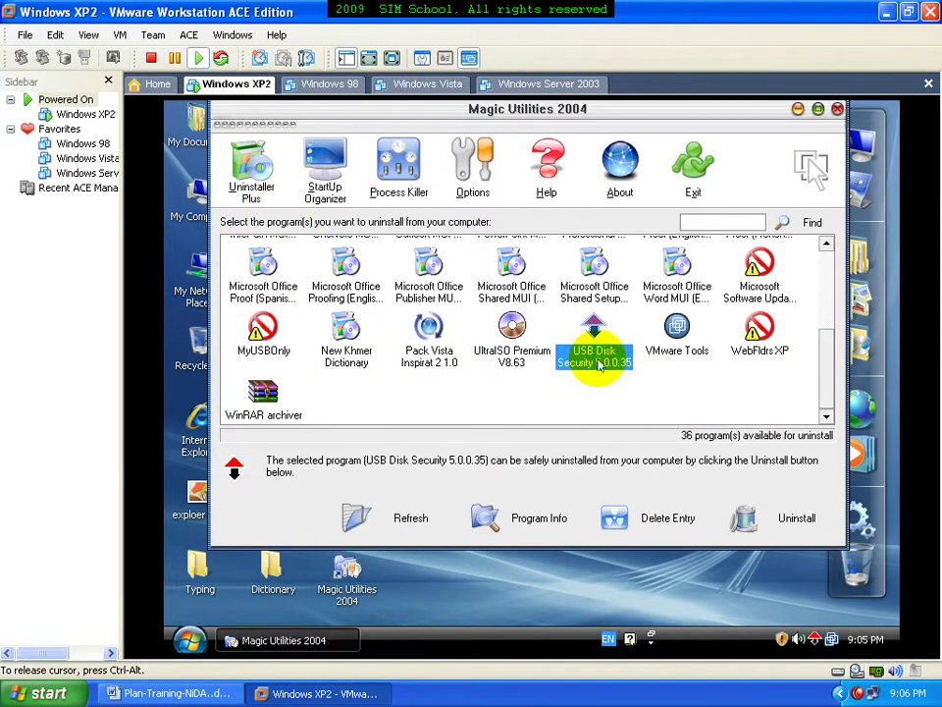
click(778, 520)
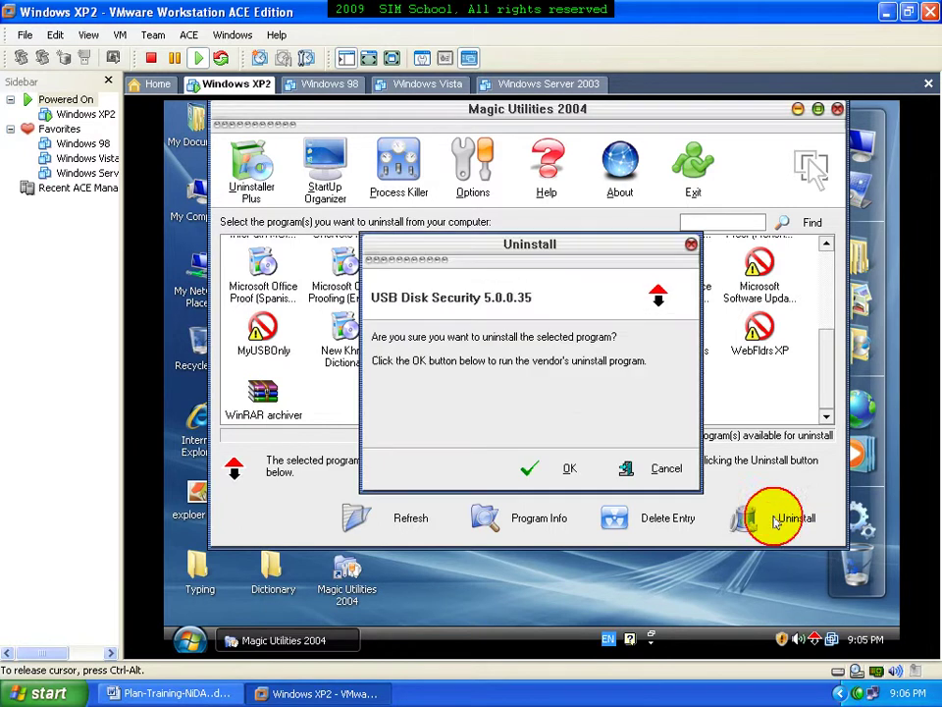
click(553, 469)
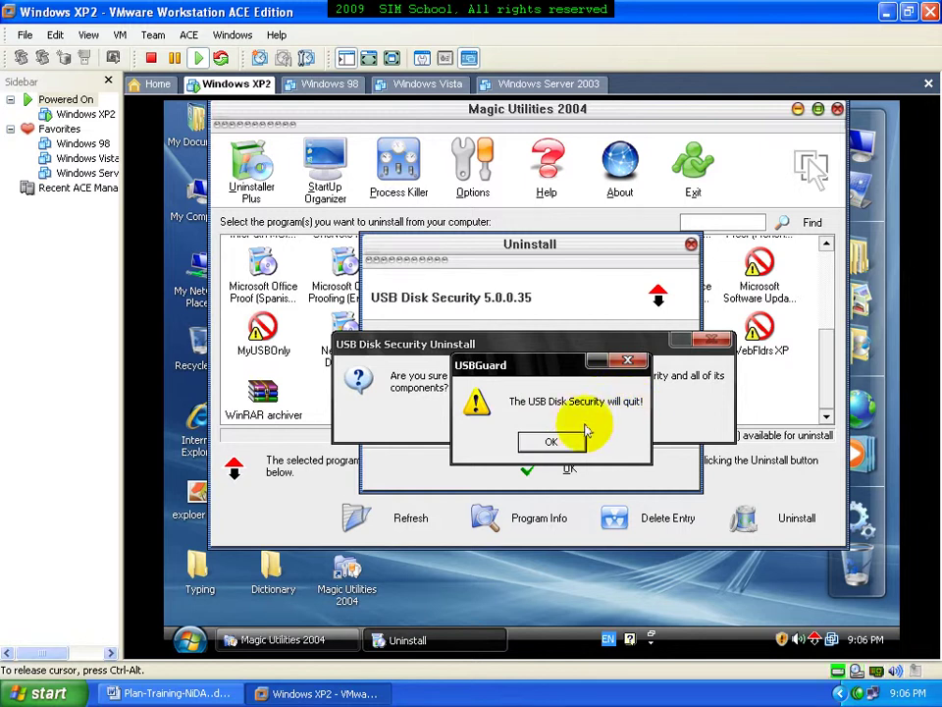
click(550, 441)
click(513, 424)
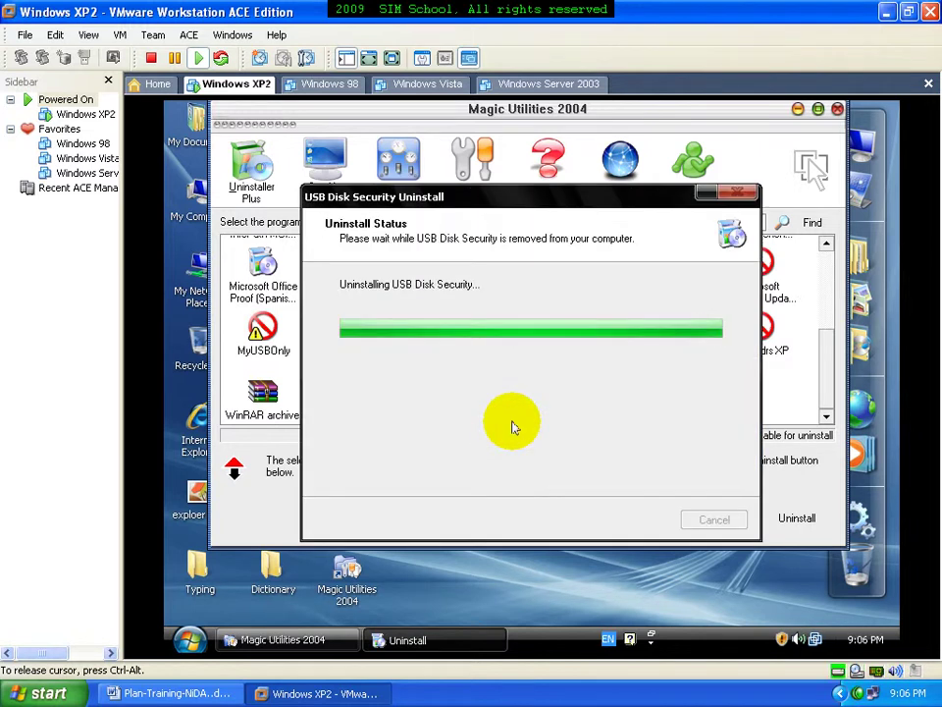
click(544, 425)
click(572, 467)
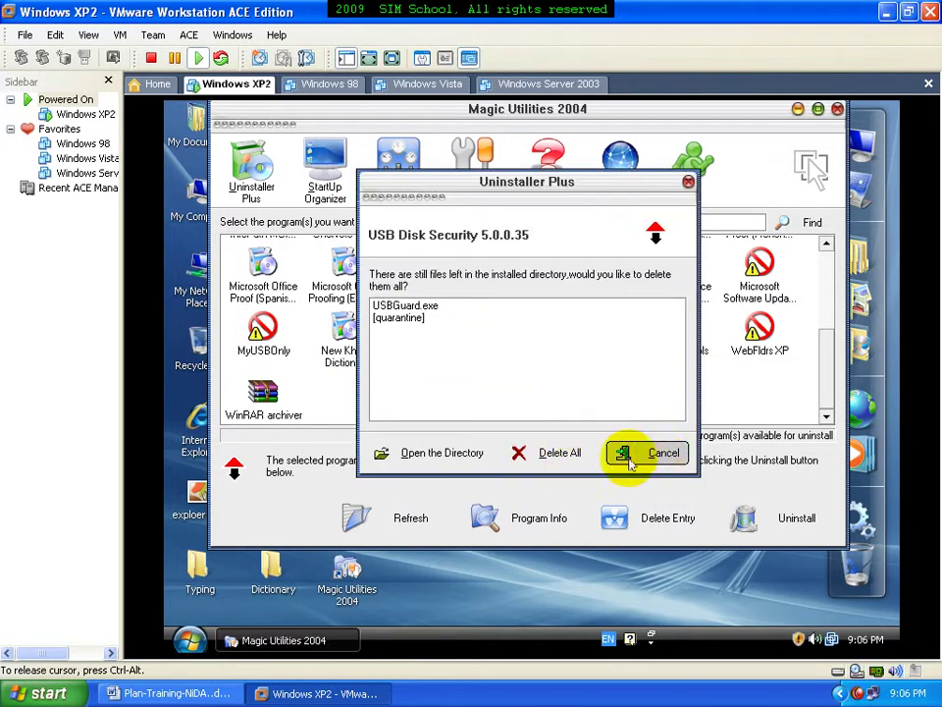
Permanently delete the whole leftover USB Disk Security directory.
click(549, 454)
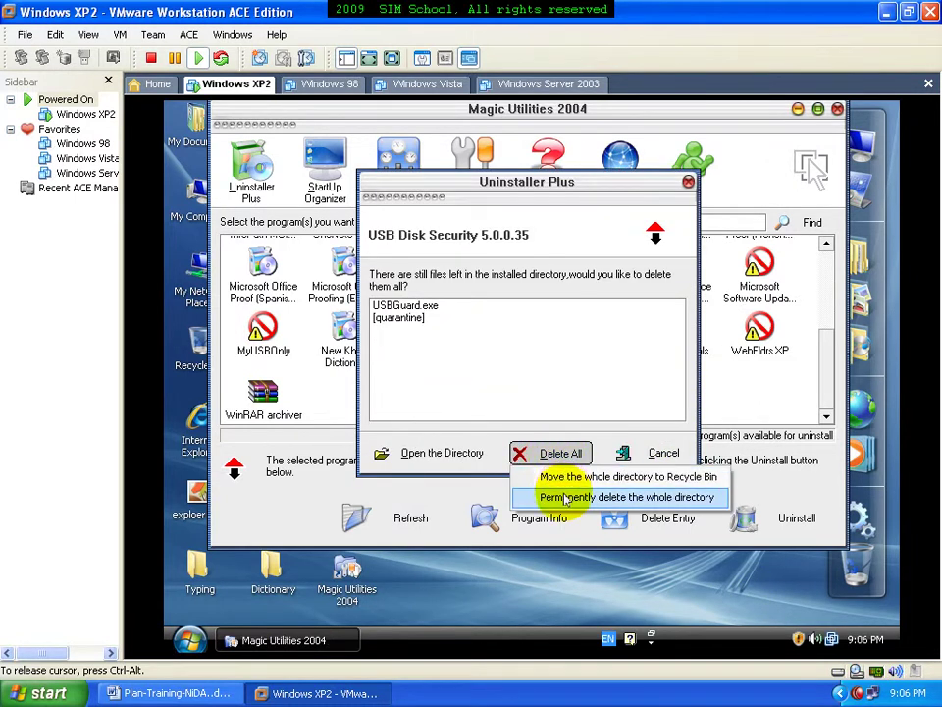
click(565, 496)
click(583, 379)
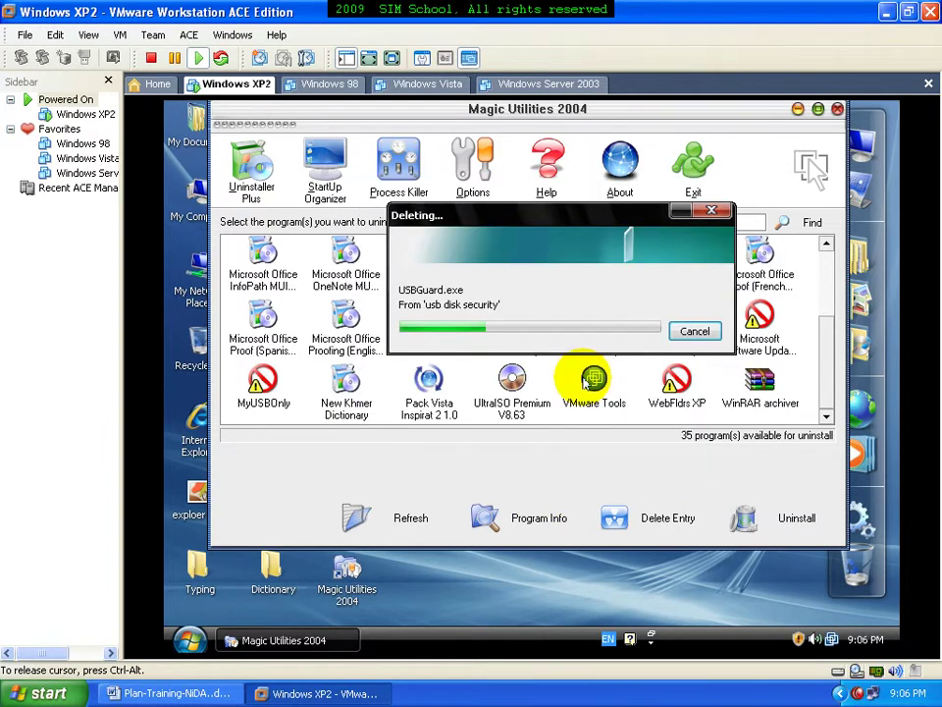
Close Magic Utilities 2004 and uninstall New Khmer Dictionary with its own program group's remover, confirming removal of all its components.
click(837, 108)
click(190, 640)
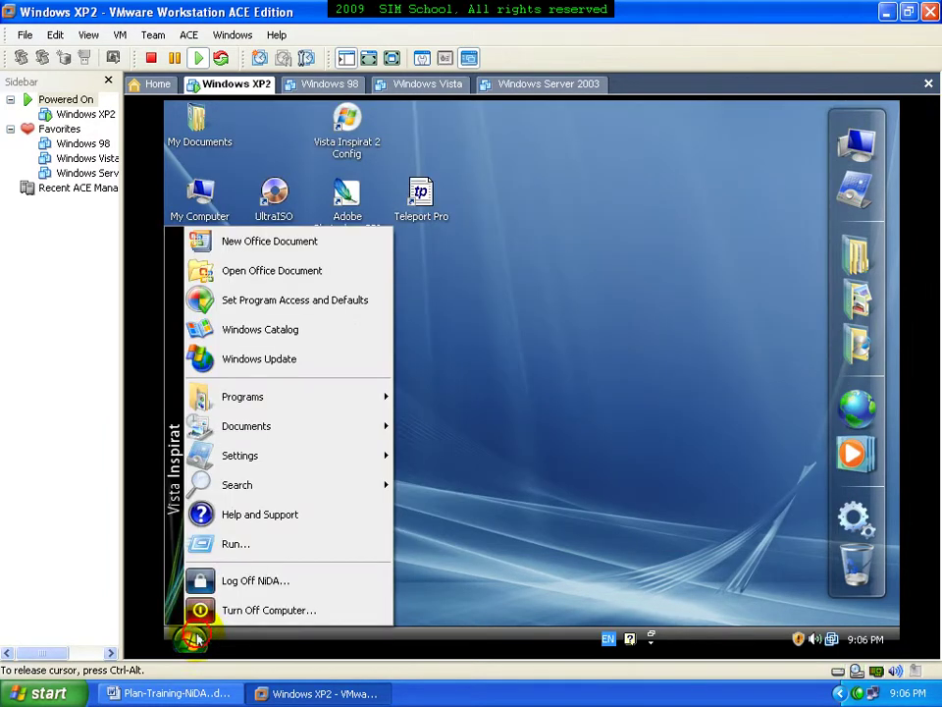
mouse_move(352, 401)
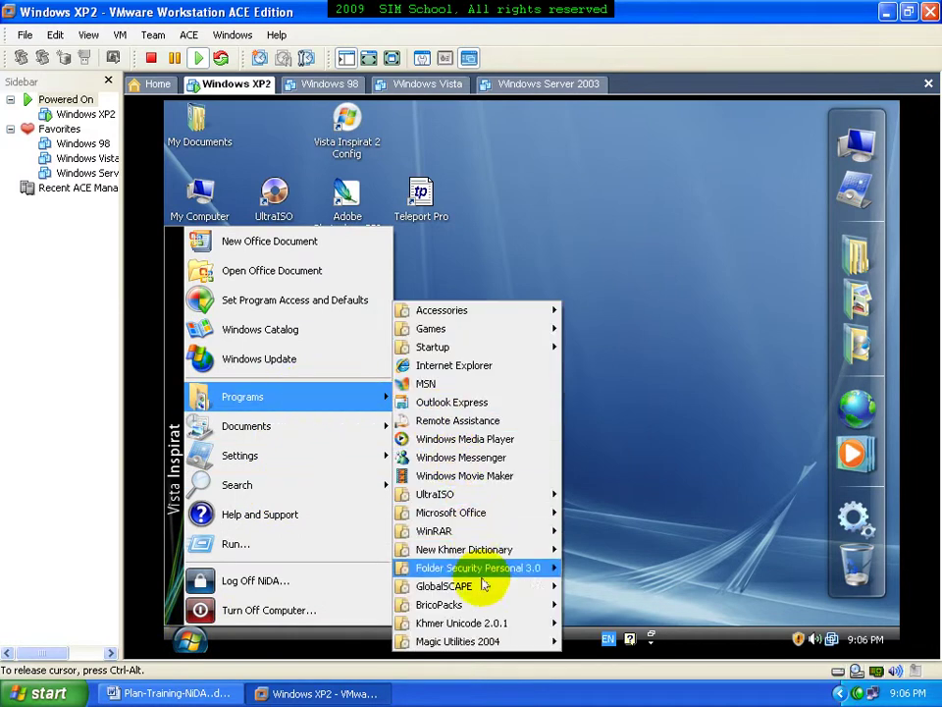
mouse_move(486, 623)
mouse_move(497, 587)
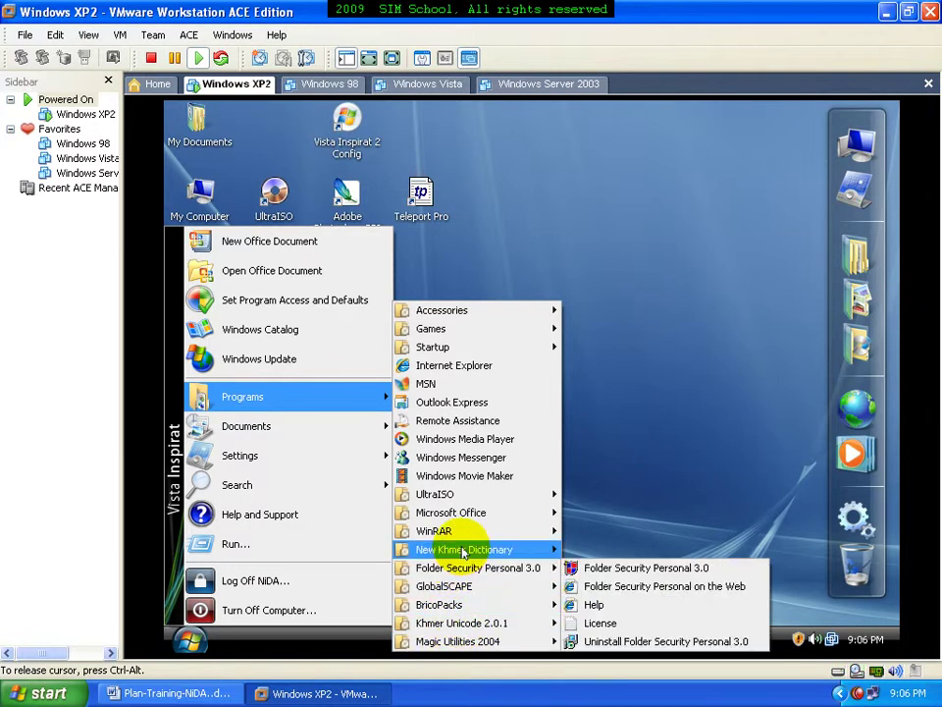
mouse_move(464, 553)
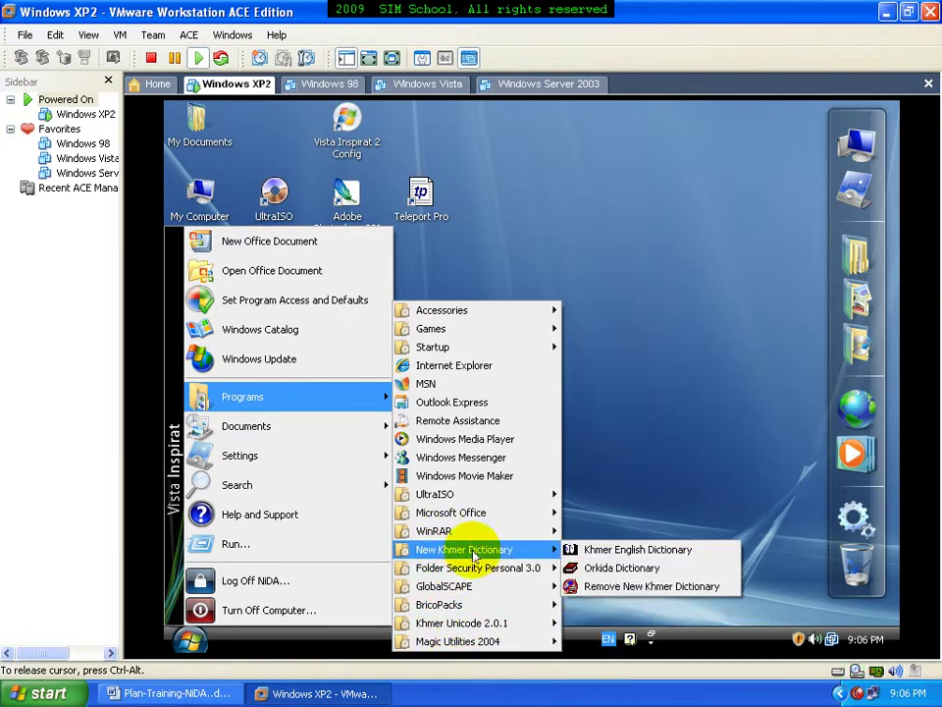
click(628, 587)
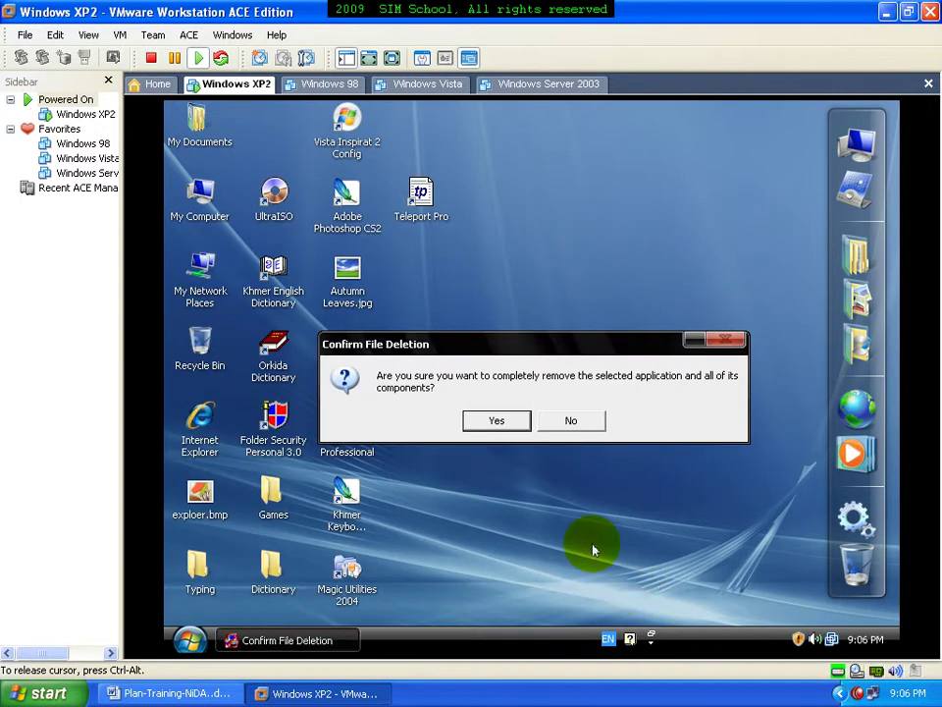
click(474, 421)
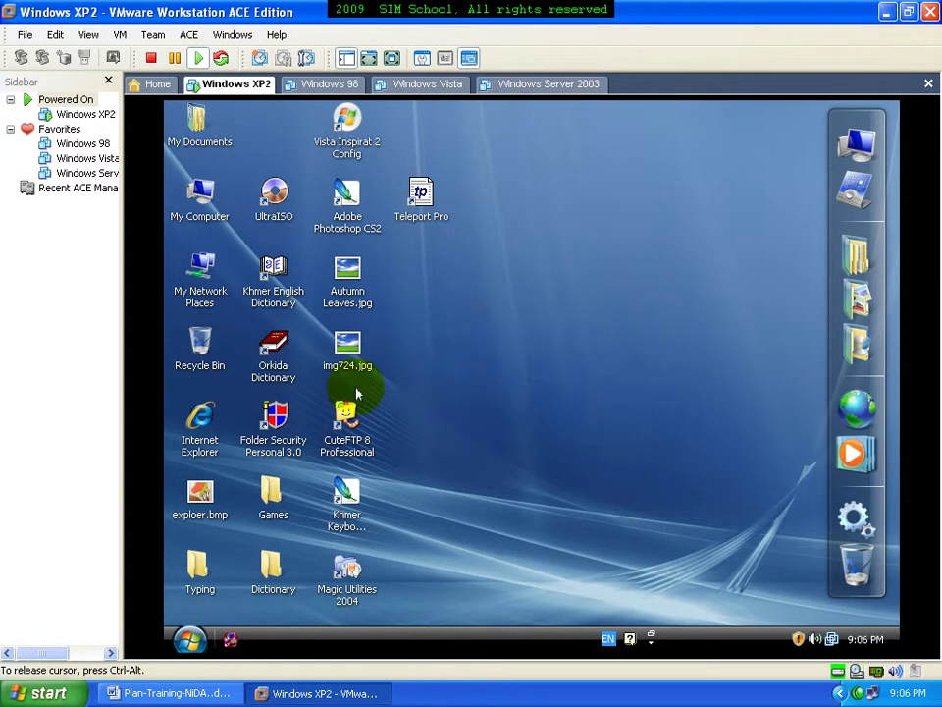
click(532, 419)
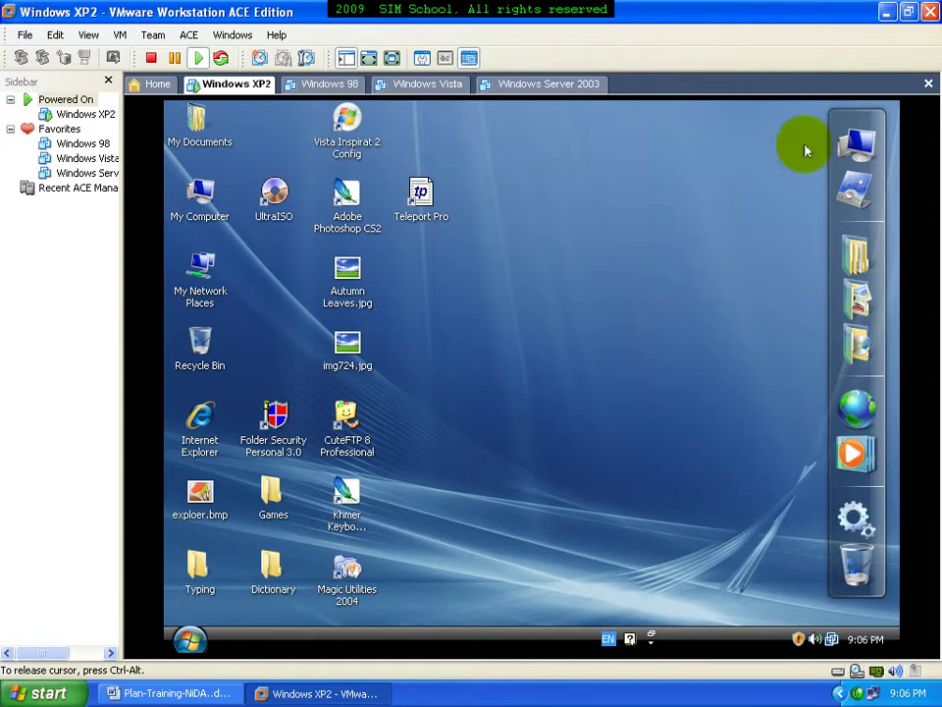
Restart Windows inside the Windows XP2 virtual machine.
click(887, 13)
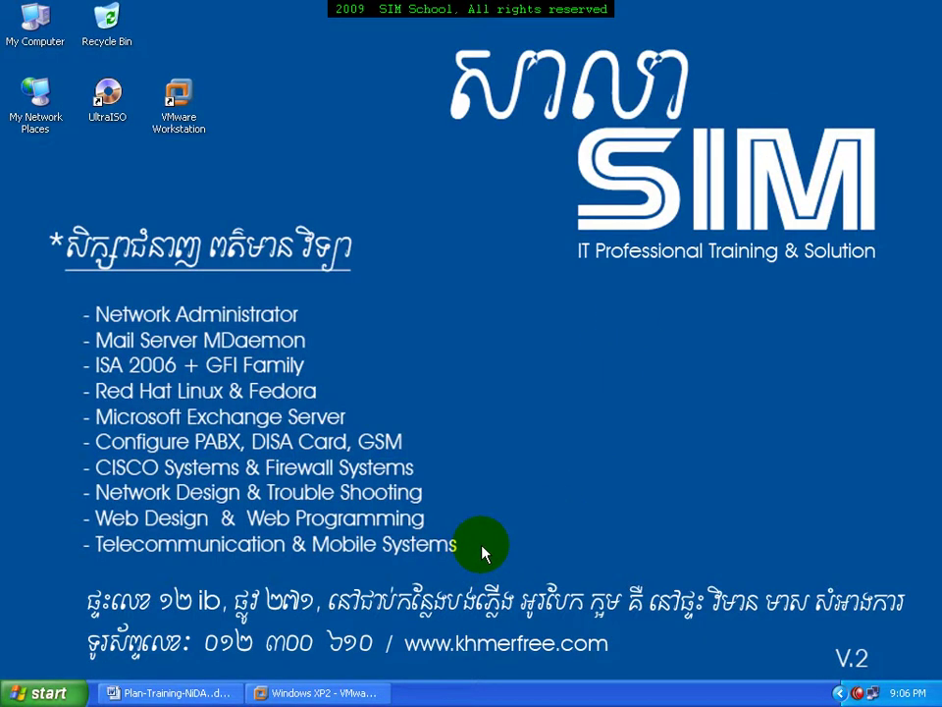
click(317, 693)
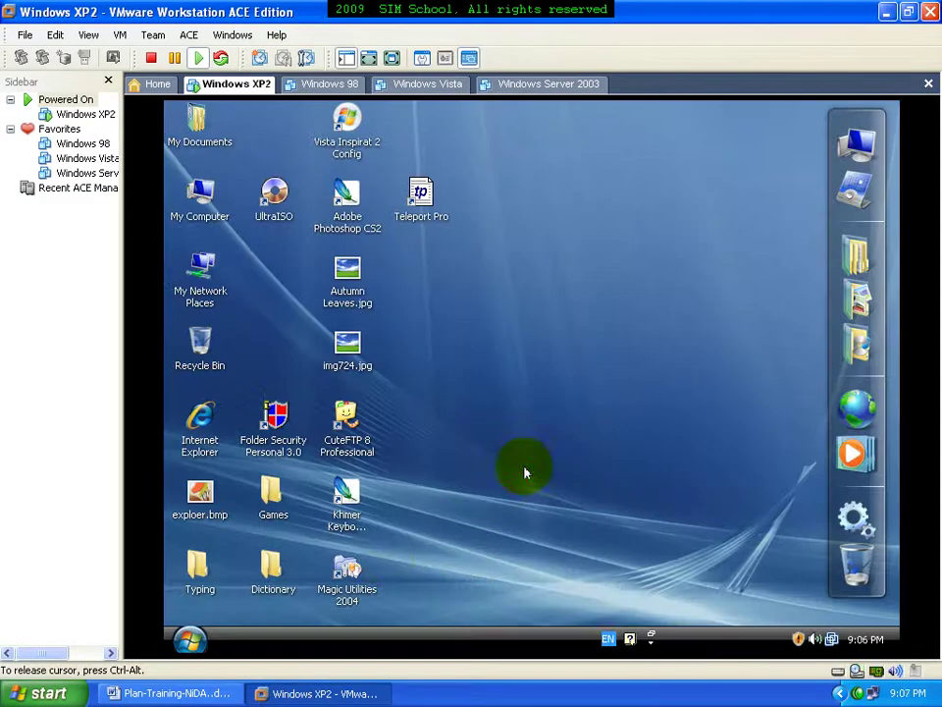
click(191, 642)
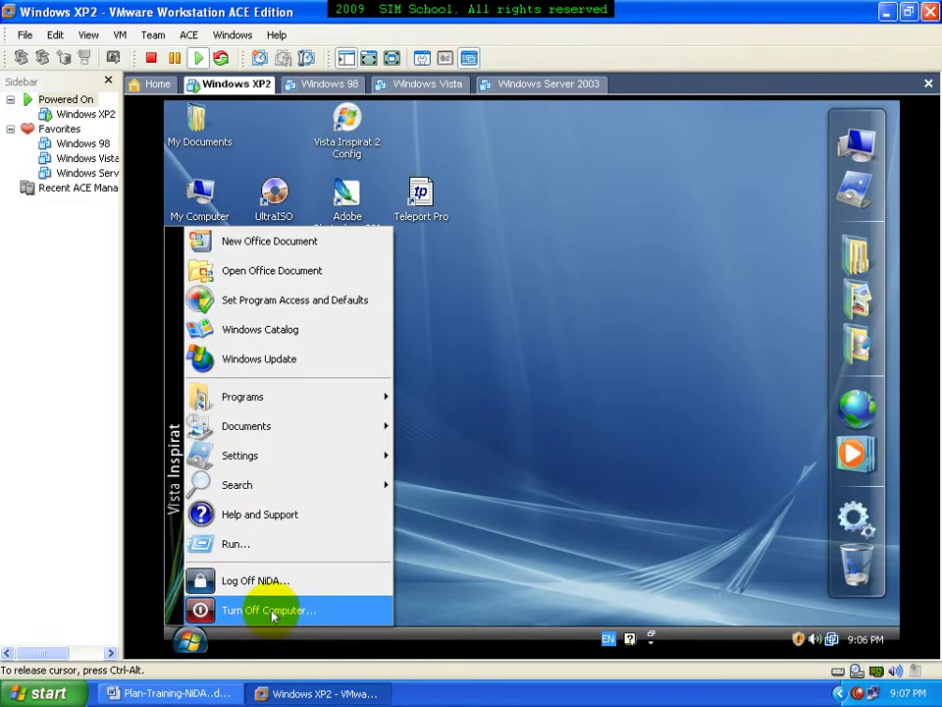
click(273, 612)
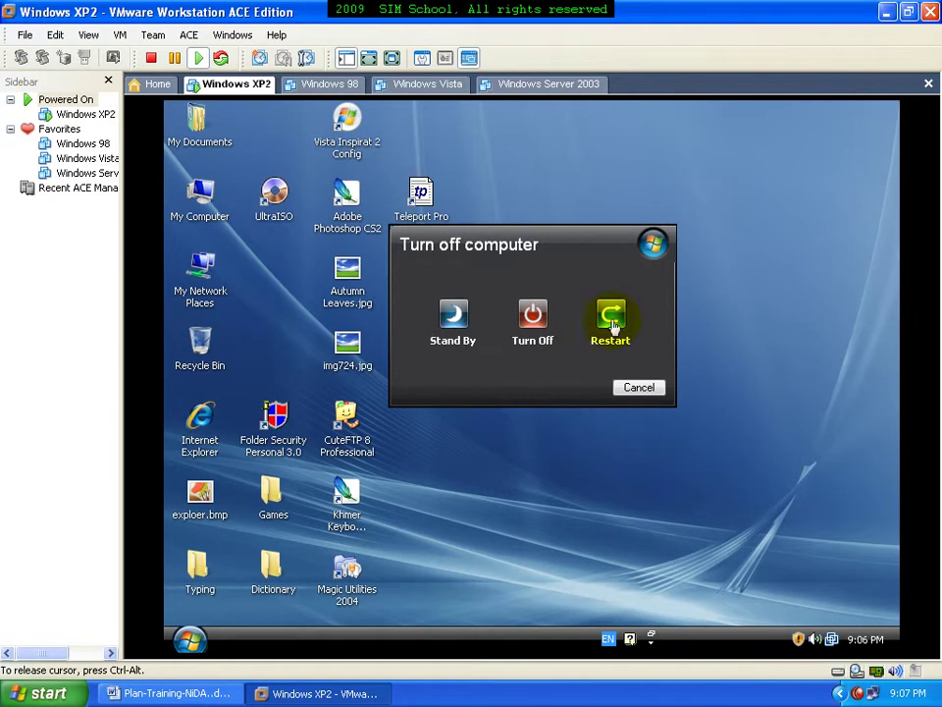
click(611, 322)
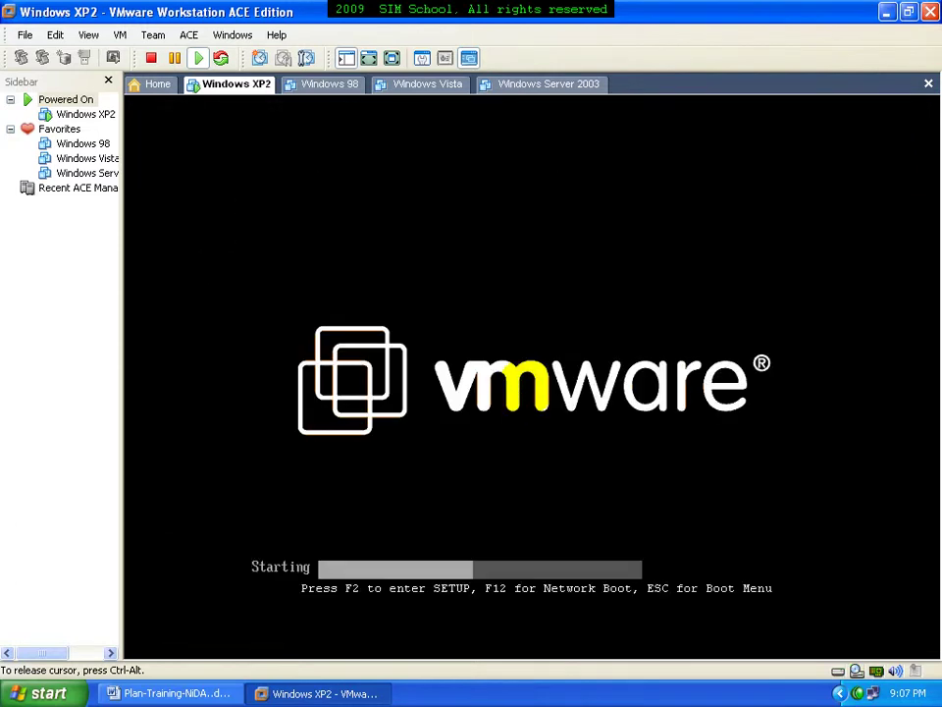
Boot the virtual machine in Safe Mode with Command Prompt, starting Microsoft Windows XP Professional, and log on with the NiDA account.
key(F8)
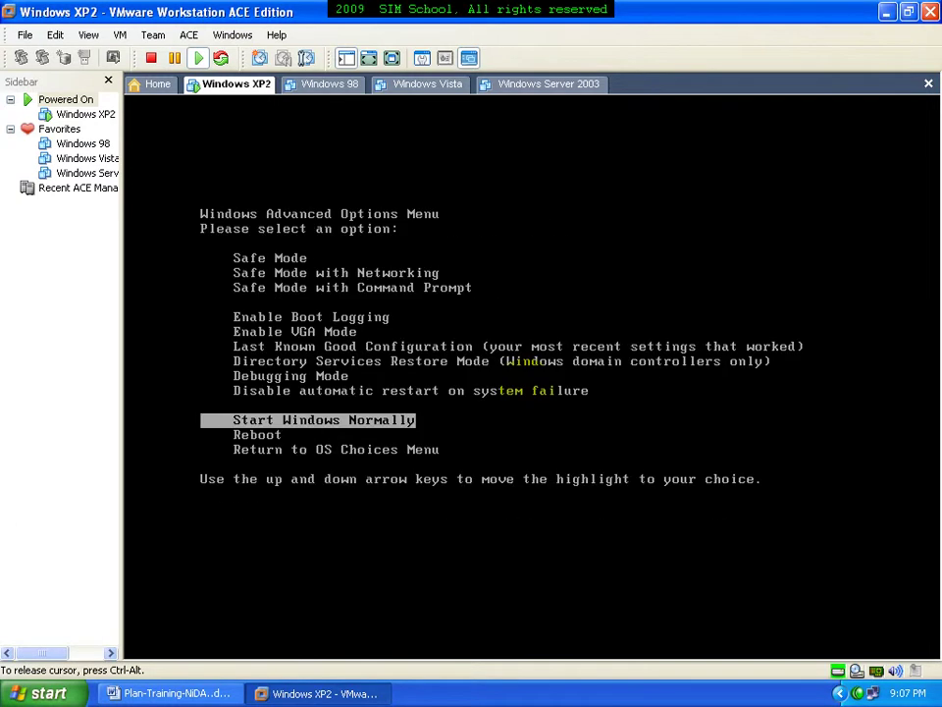
key(Up)
key(Up)
key(Up)
key(Up)
key(Up)
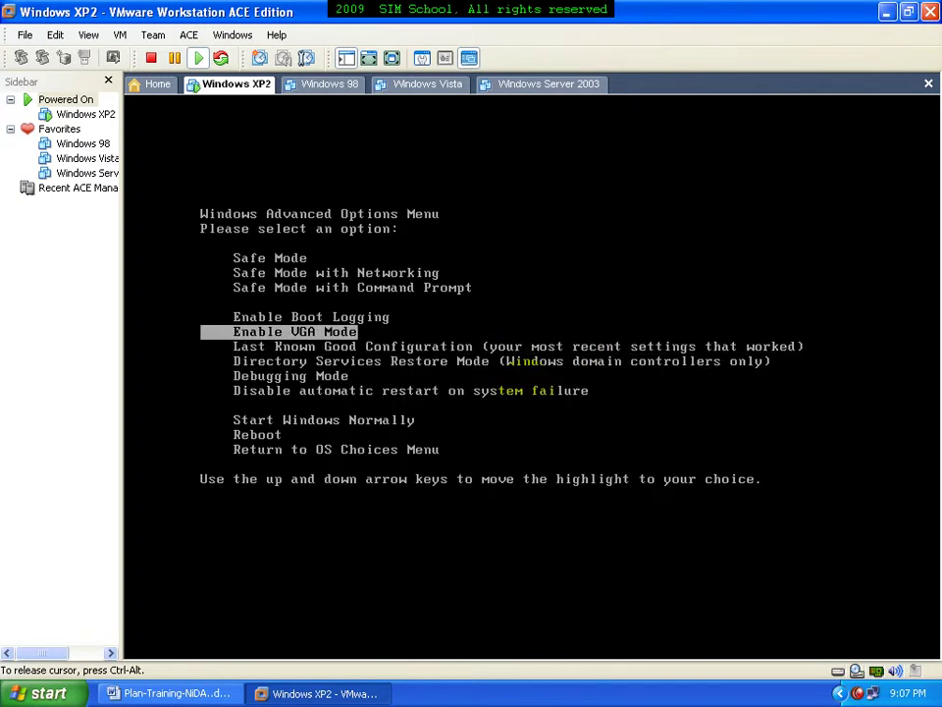
key(Up)
key(Up)
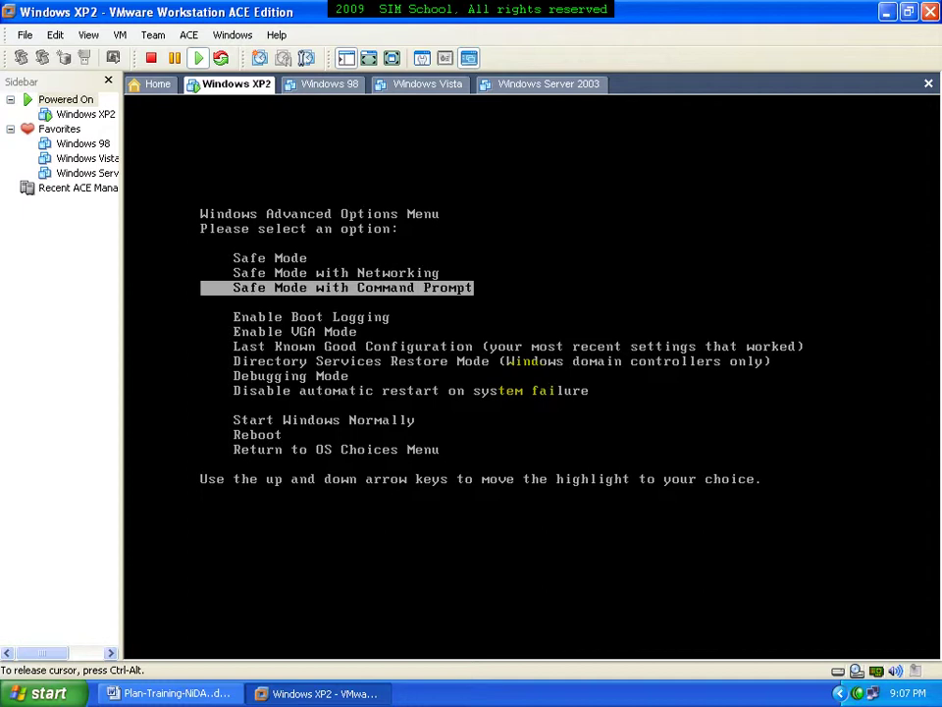
key(Up)
key(Up)
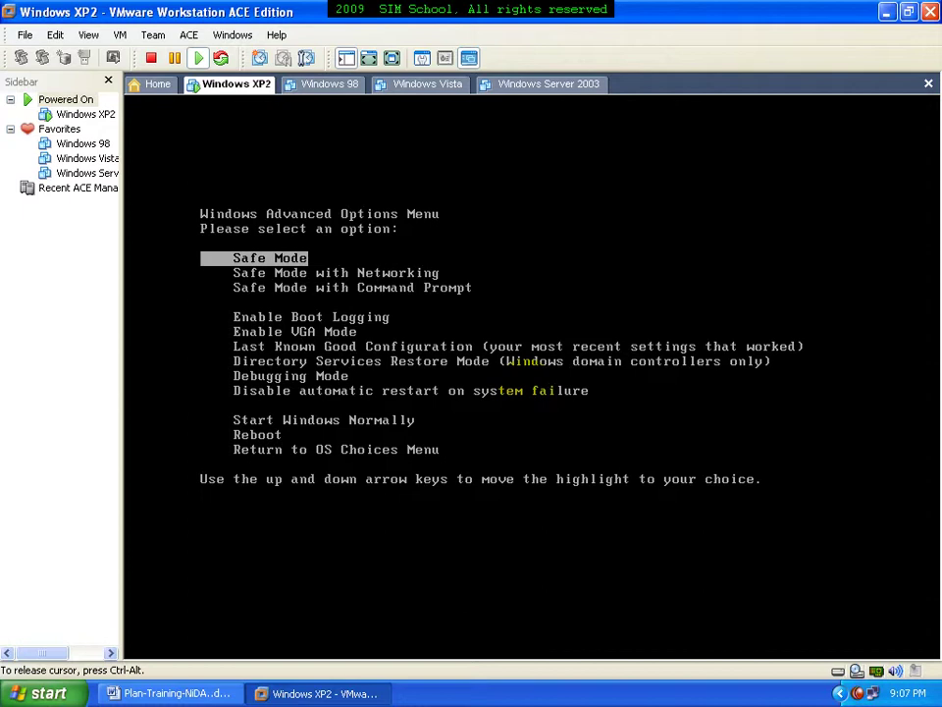
key(Down)
key(Down)
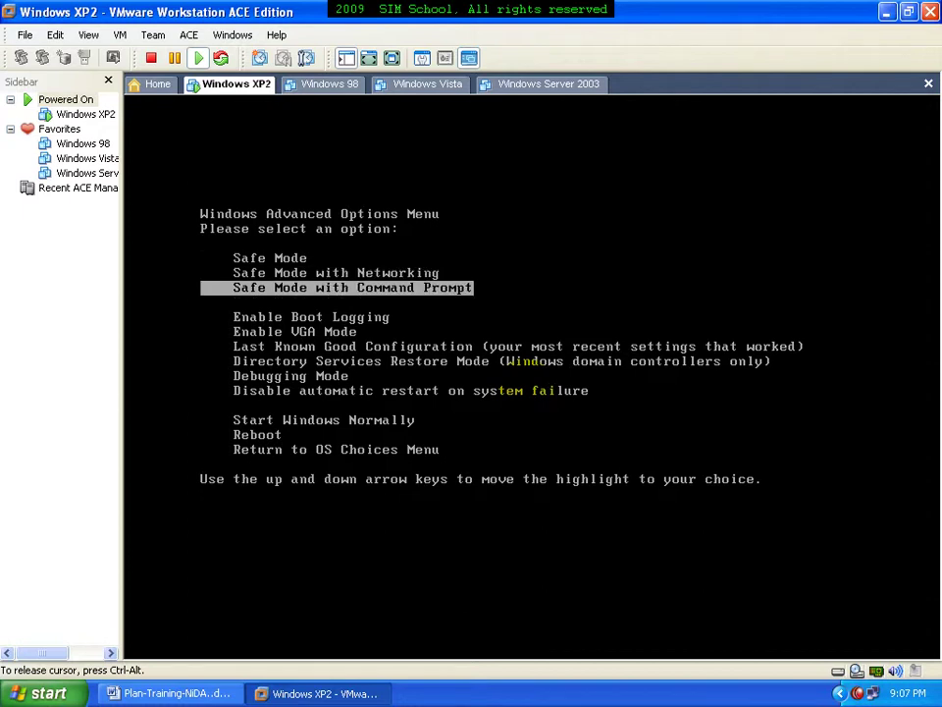
key(Return)
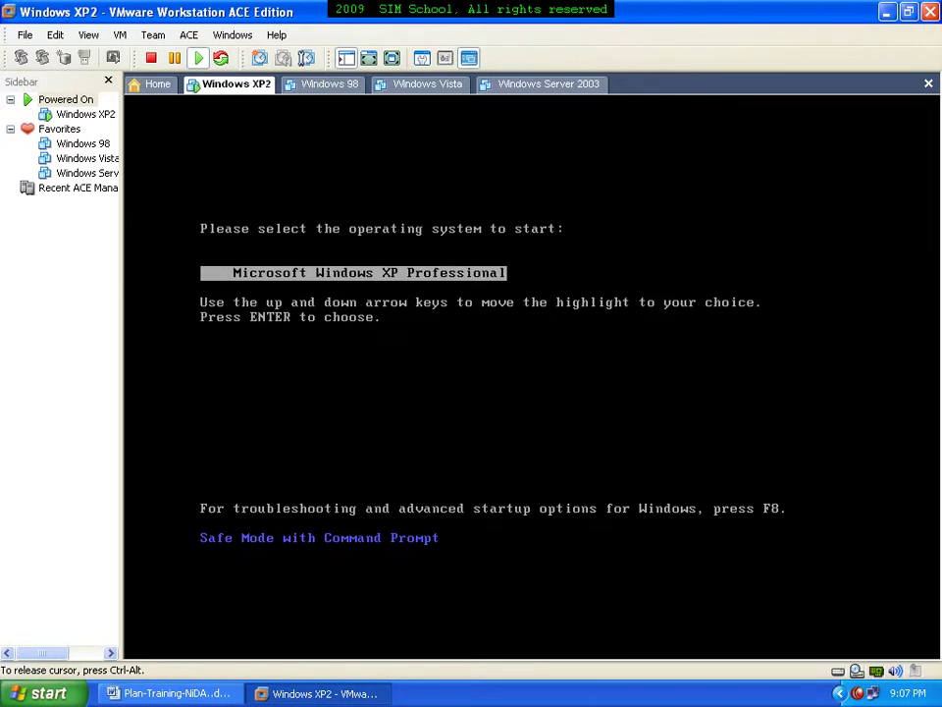
key(Return)
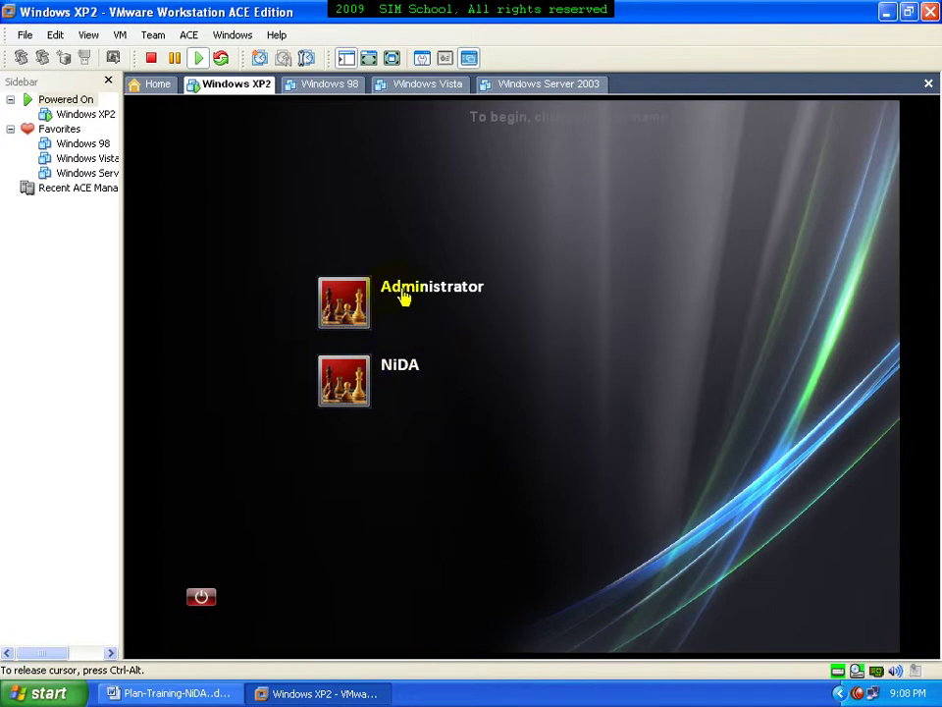
click(339, 386)
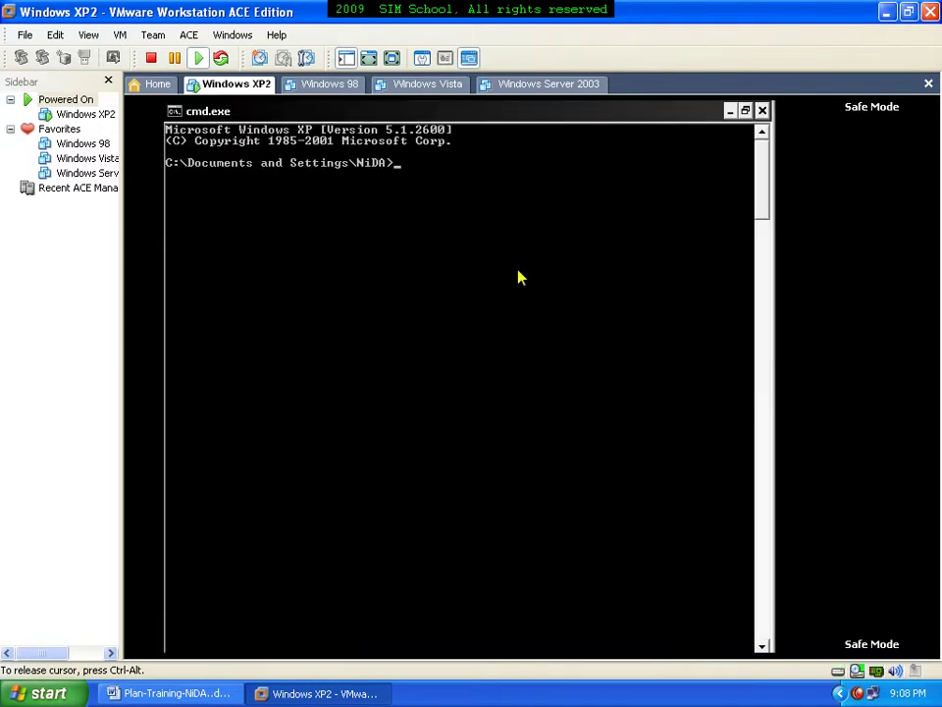
Load the desktop by running explorer from the command prompt, accept working in safe mode, and close the command window.
drag(492, 116, 578, 117)
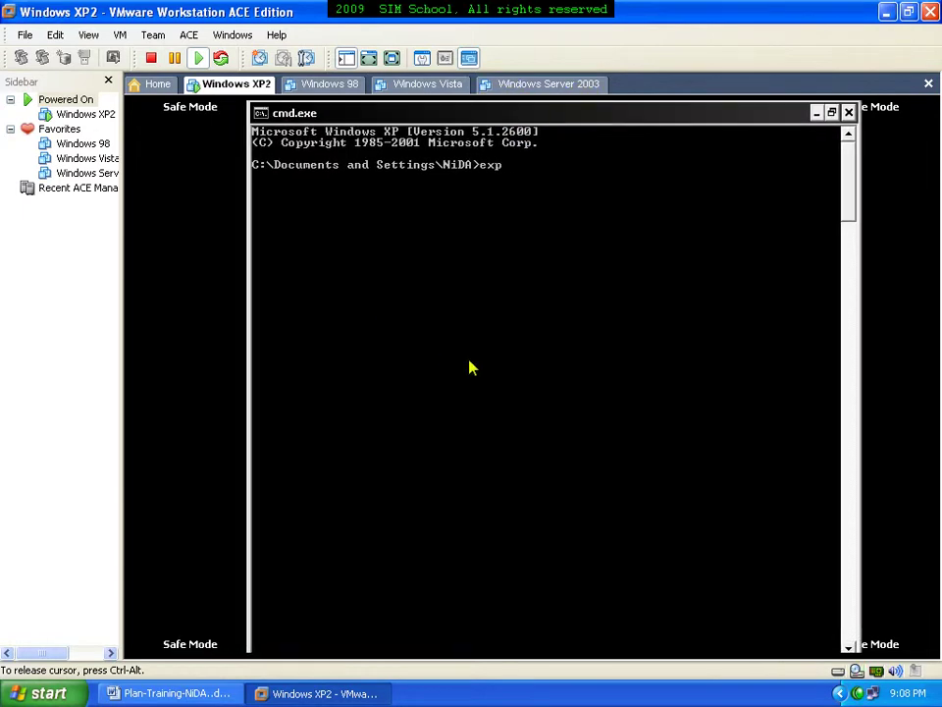
text(rer)
key(BackSpace)
key(BackSpace)
key(BackSpace)
key(BackSpace)
text(rer)
key(Return)
key(Up)
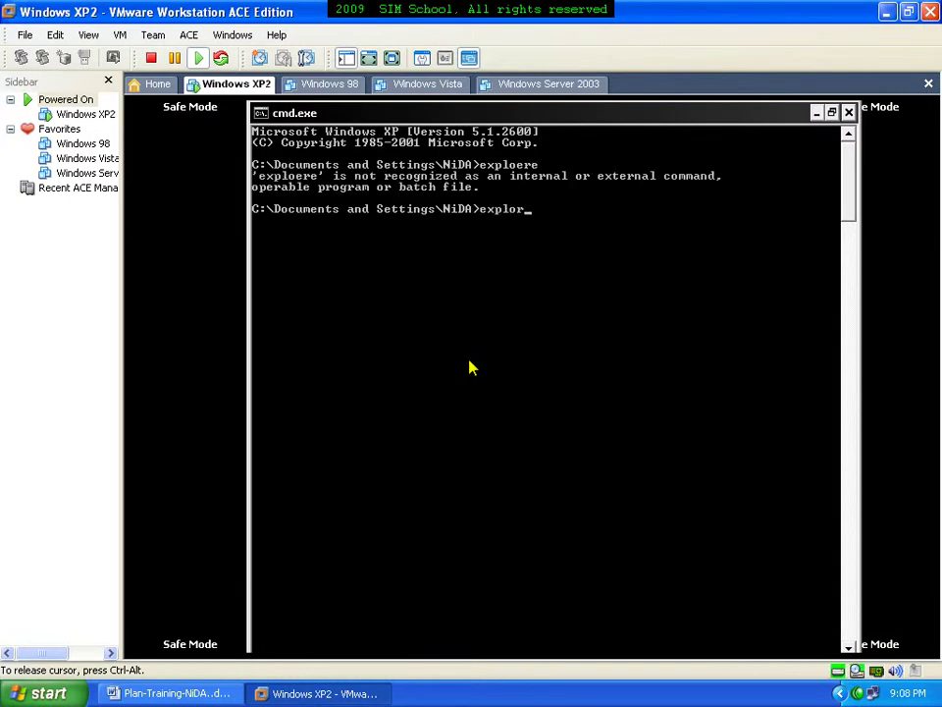
key(Return)
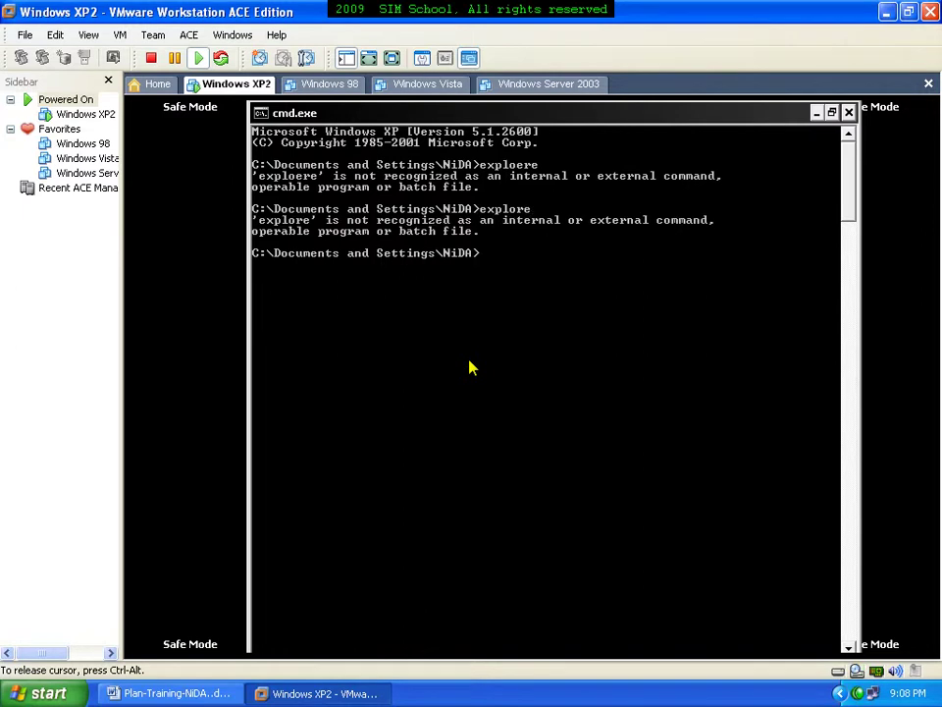
key(Return)
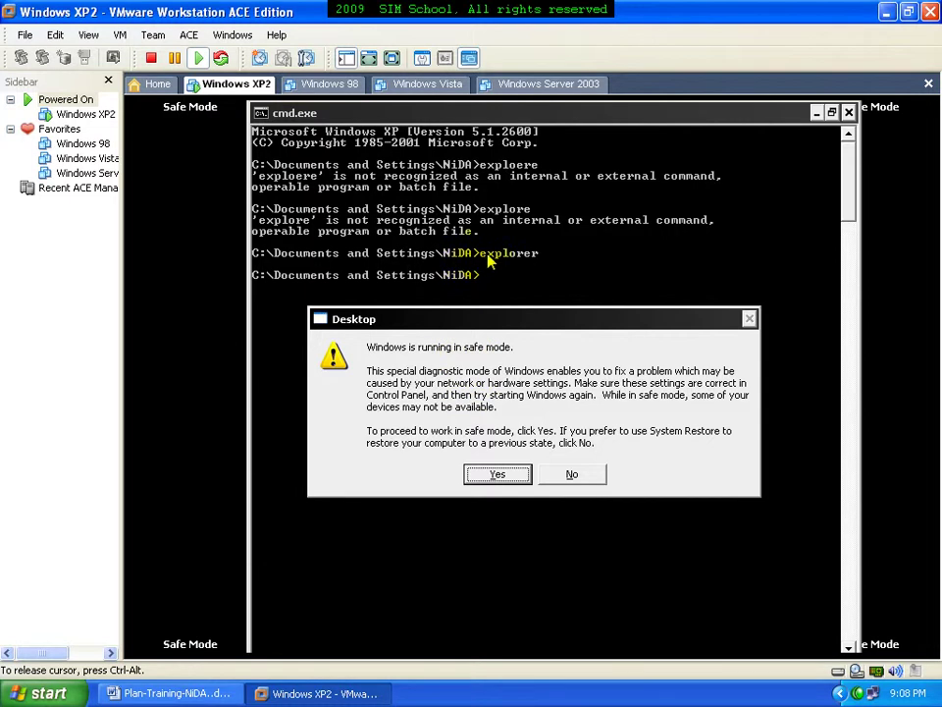
click(497, 473)
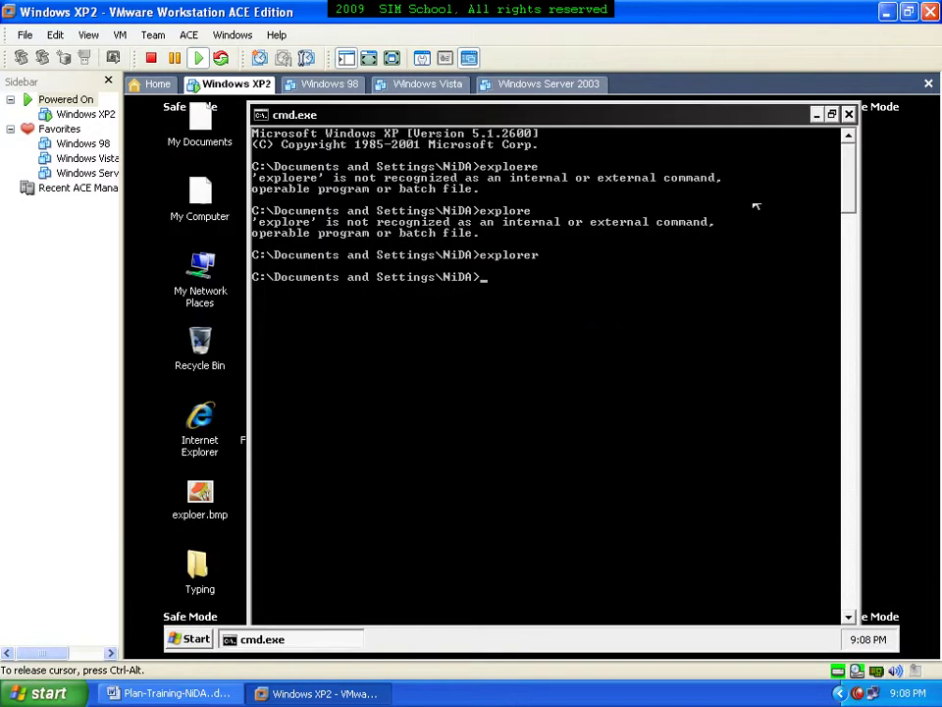
click(849, 114)
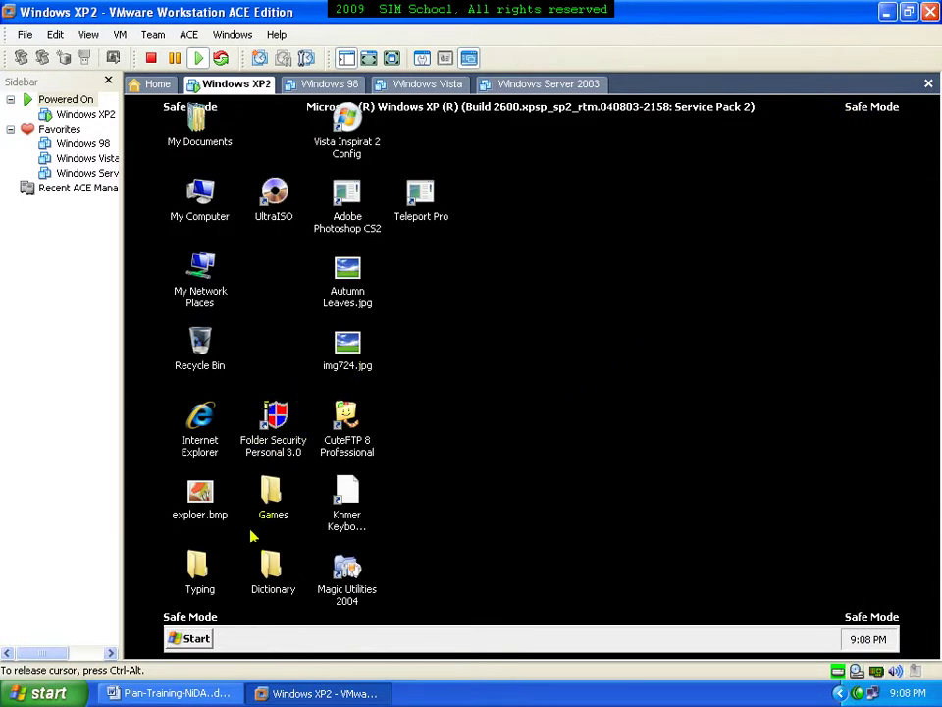
Look through the UltraISO, WinRAR and GlobalSCAPE program groups for an uninstall entry.
click(194, 639)
mouse_move(333, 407)
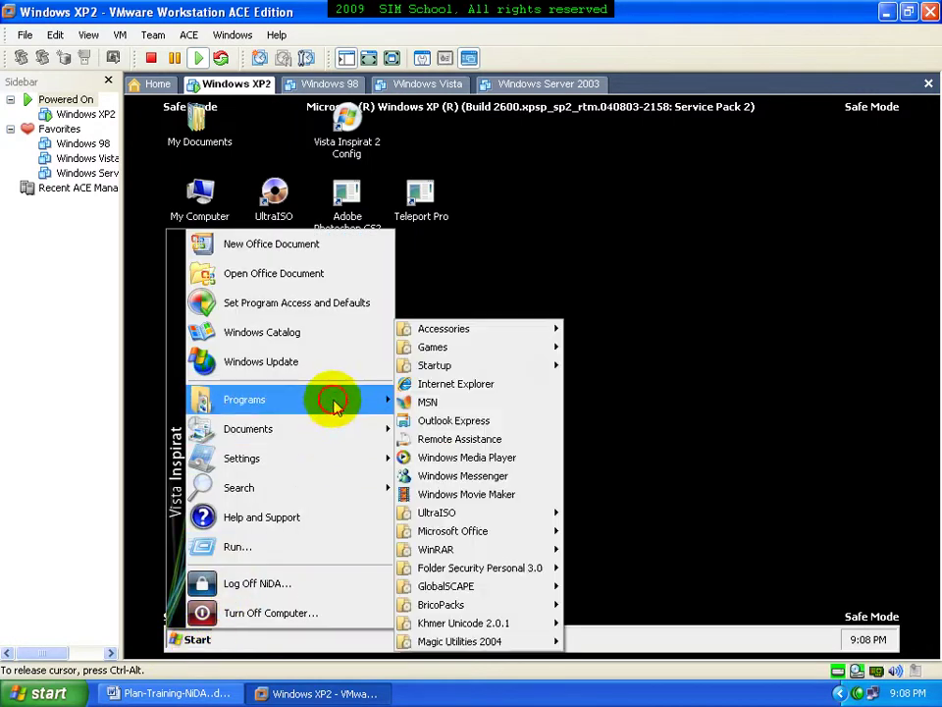
mouse_move(484, 538)
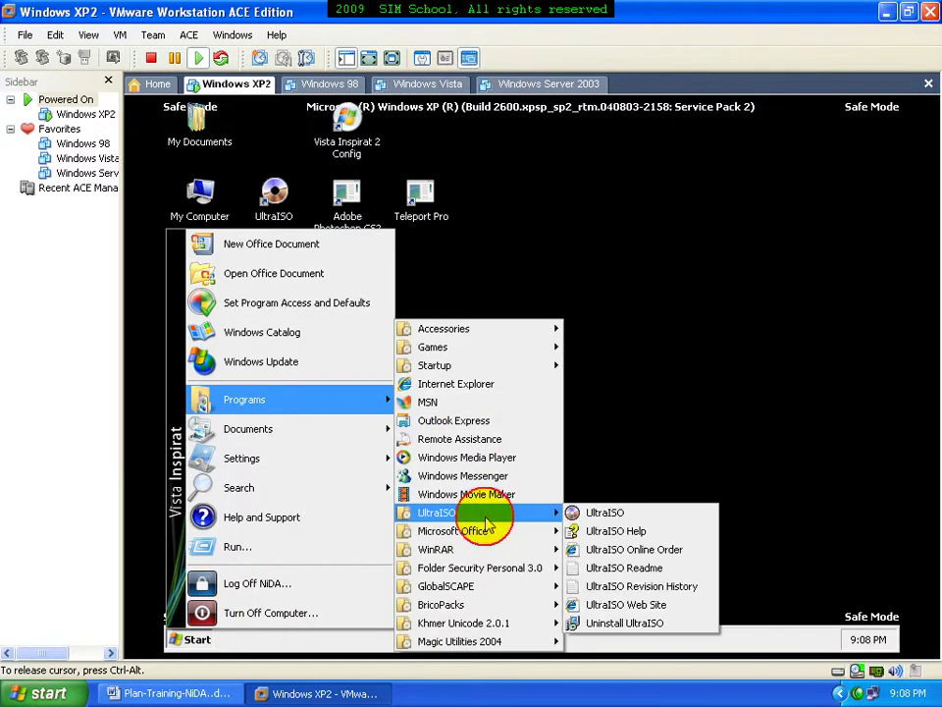
click(489, 554)
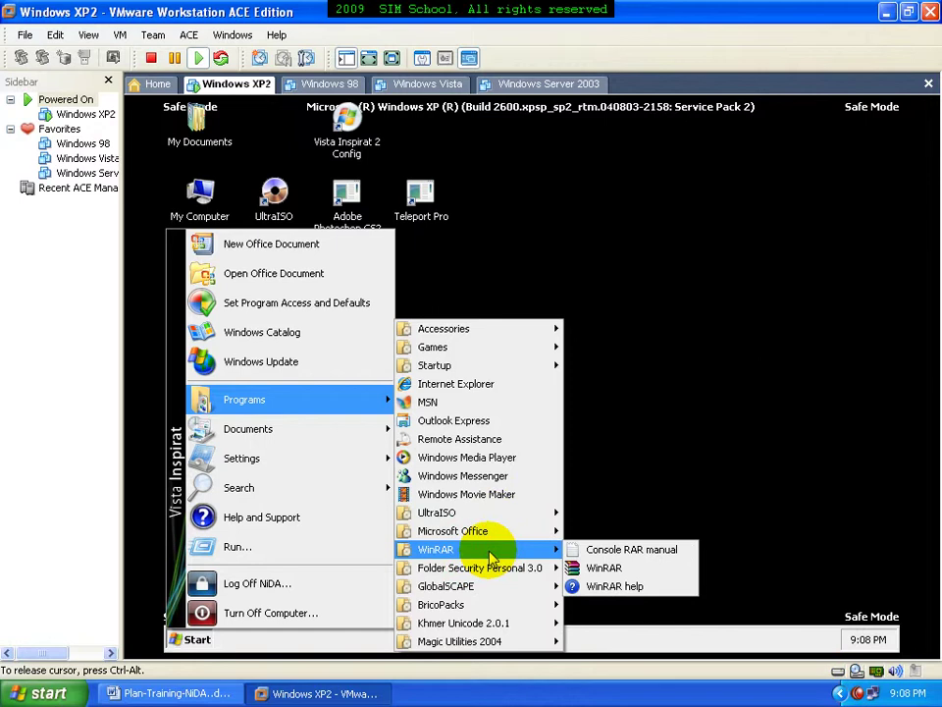
click(498, 589)
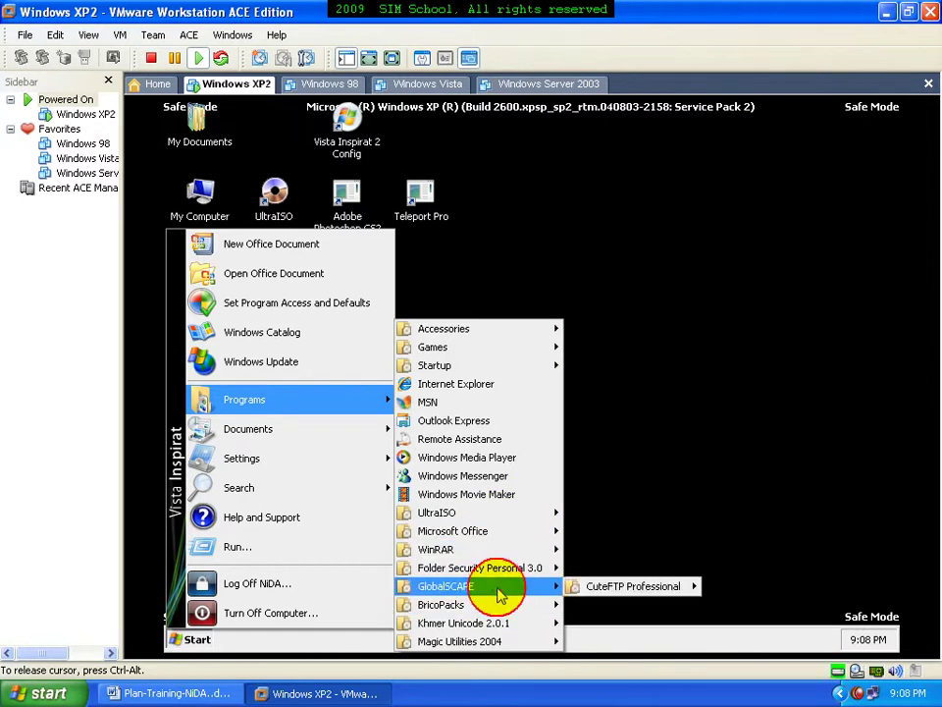
click(620, 587)
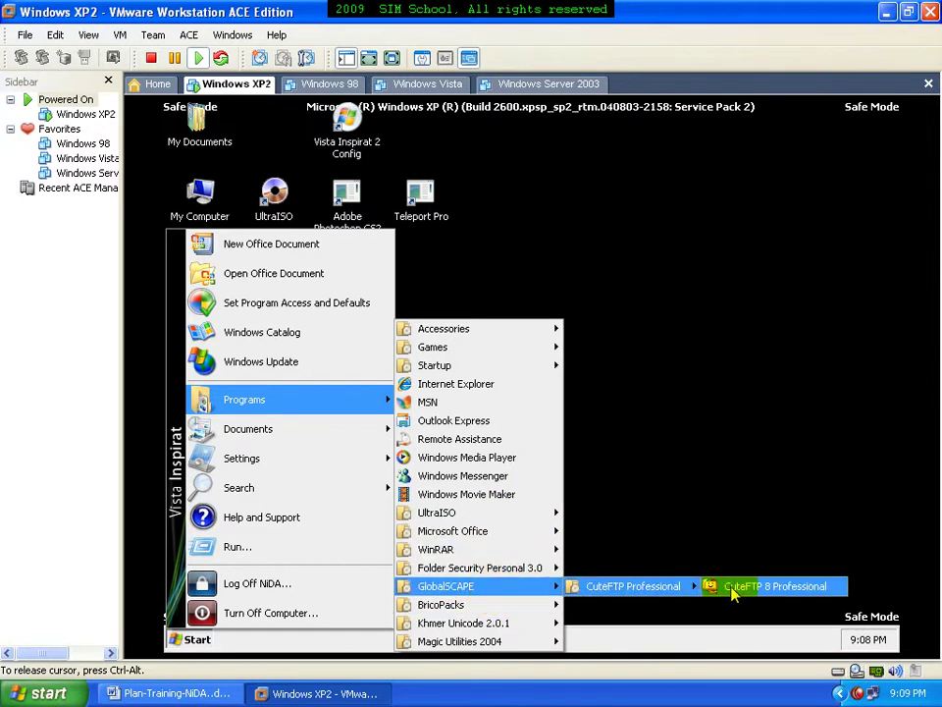
click(667, 511)
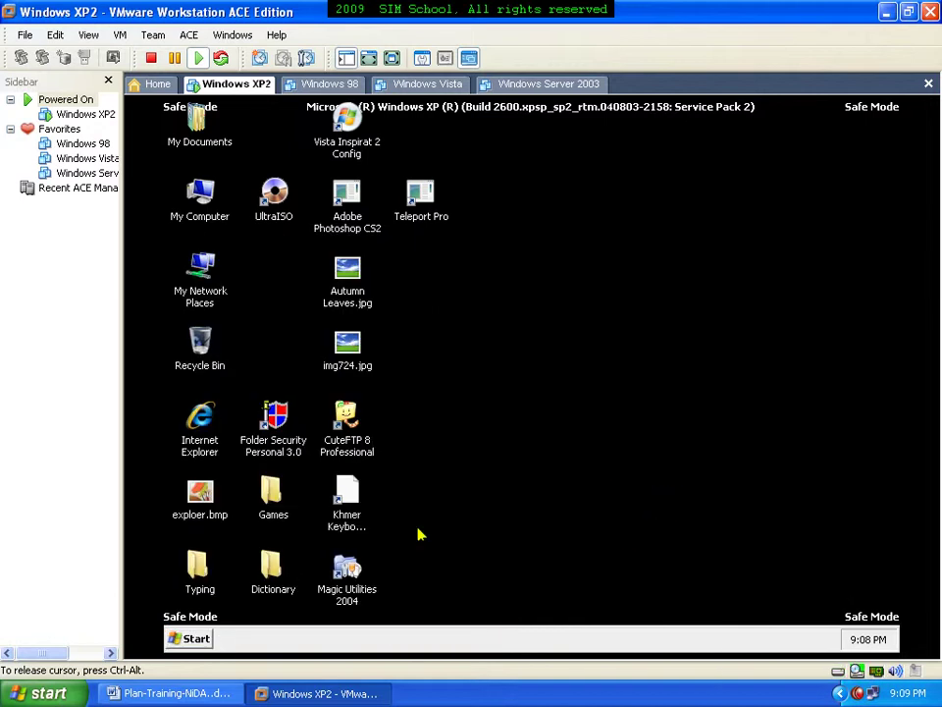
Open Add or Remove Programs from the Control Panel to list the currently installed programs.
click(184, 639)
click(298, 464)
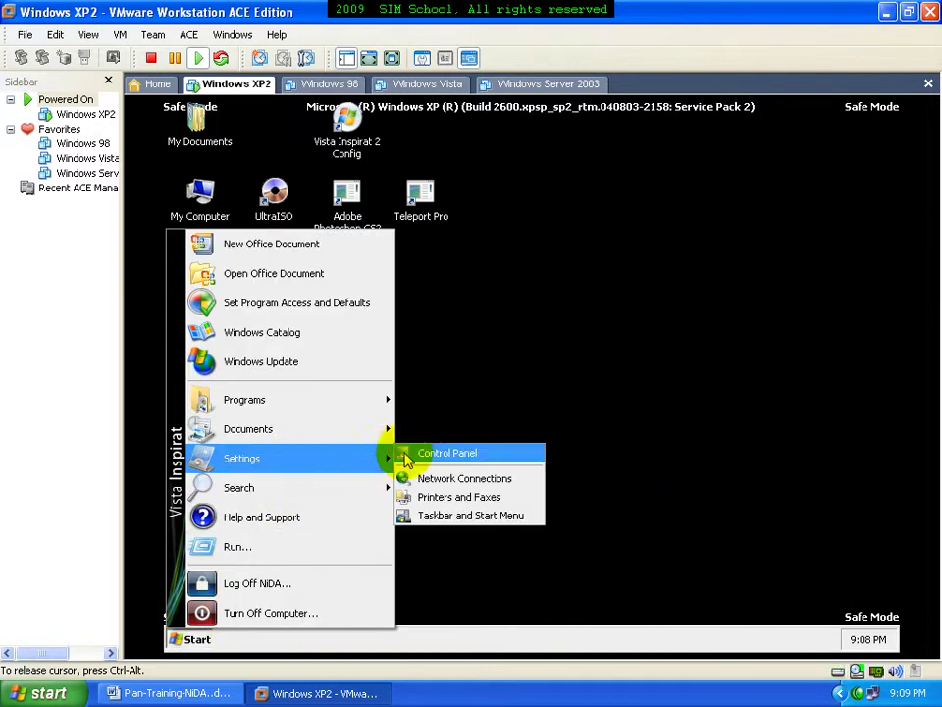
click(427, 455)
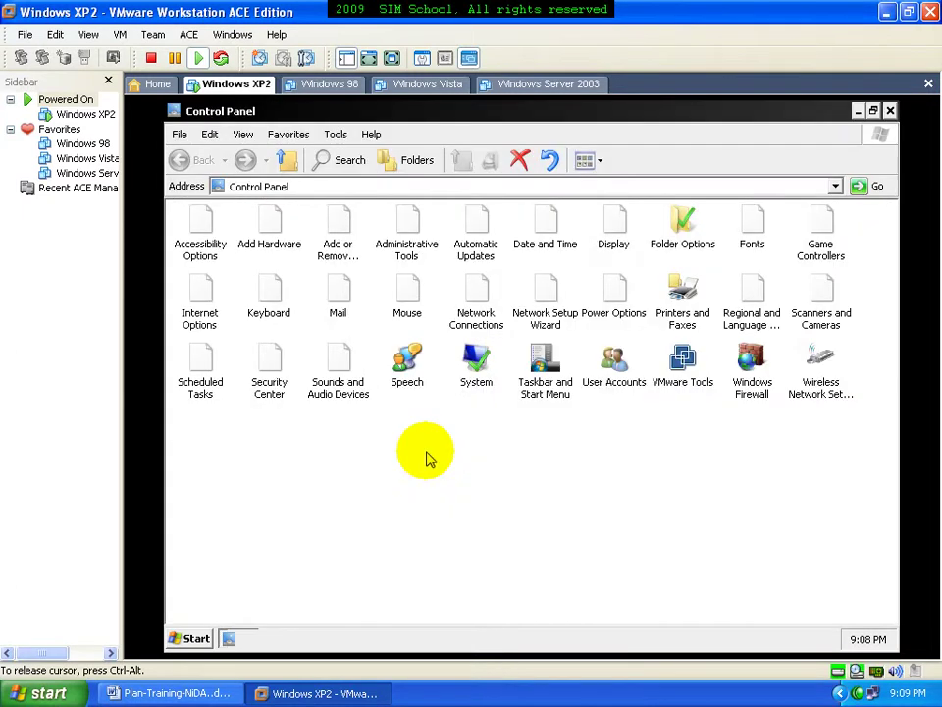
double_click(336, 224)
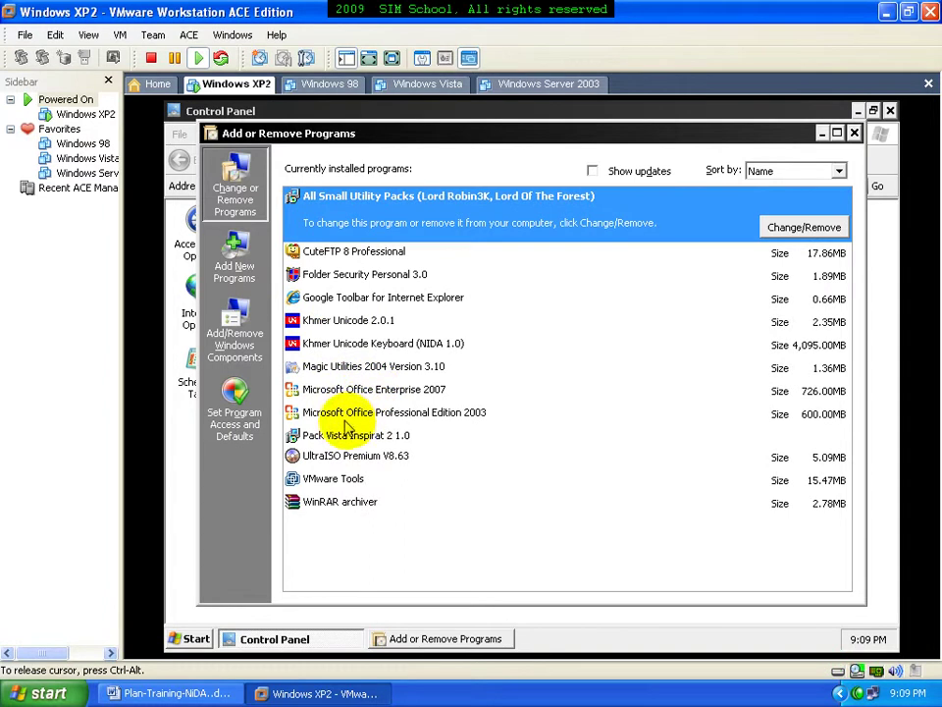
Uninstall CuteFTP 8 Professional by removing all installed components while keeping the Site Manager and other user data.
click(333, 251)
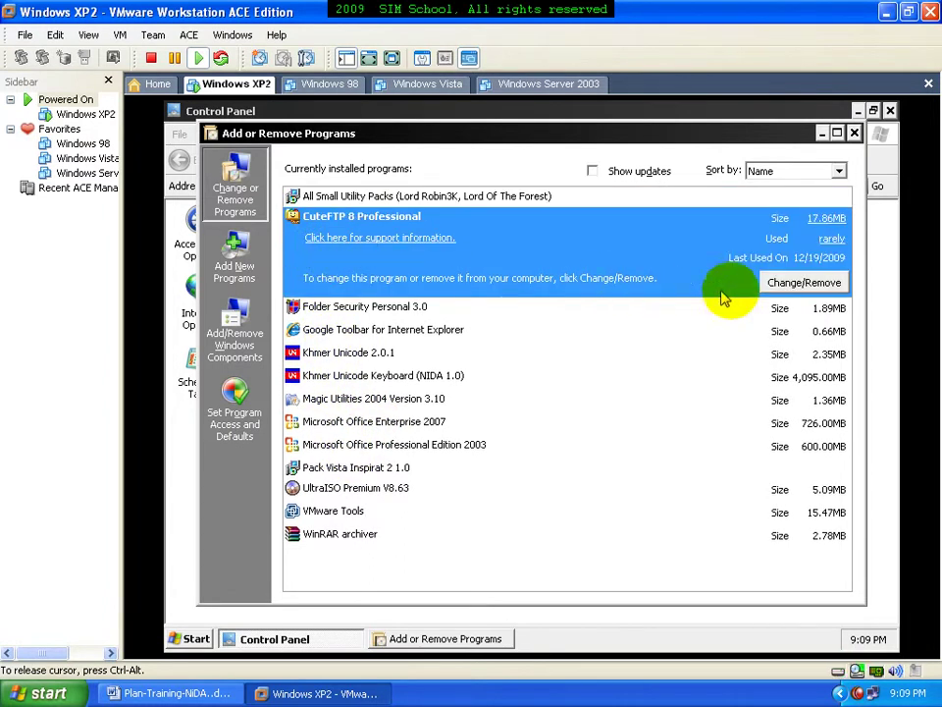
click(824, 282)
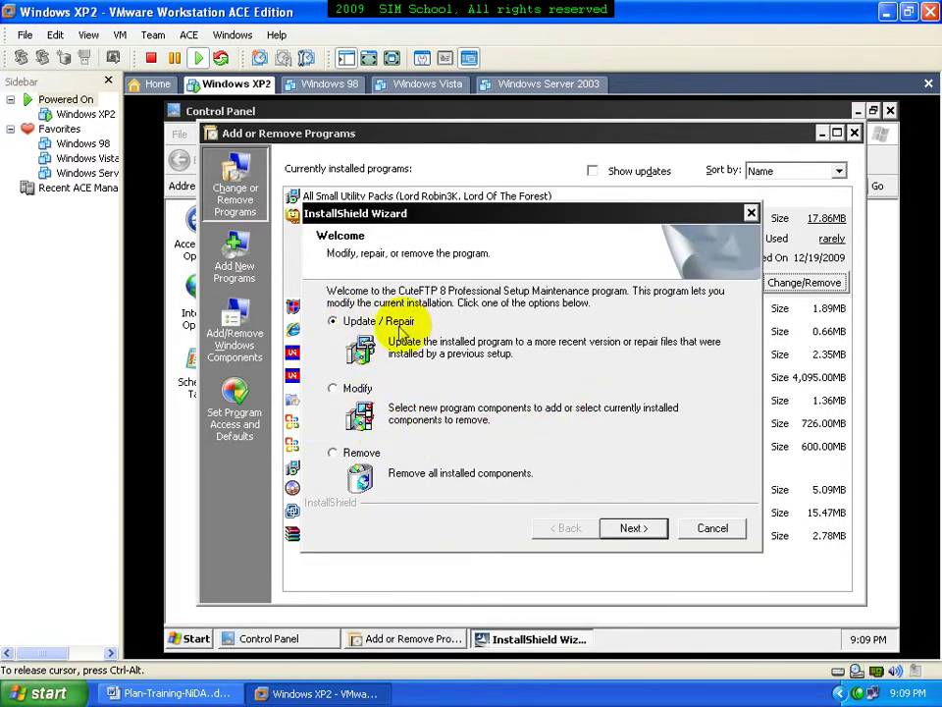
click(355, 456)
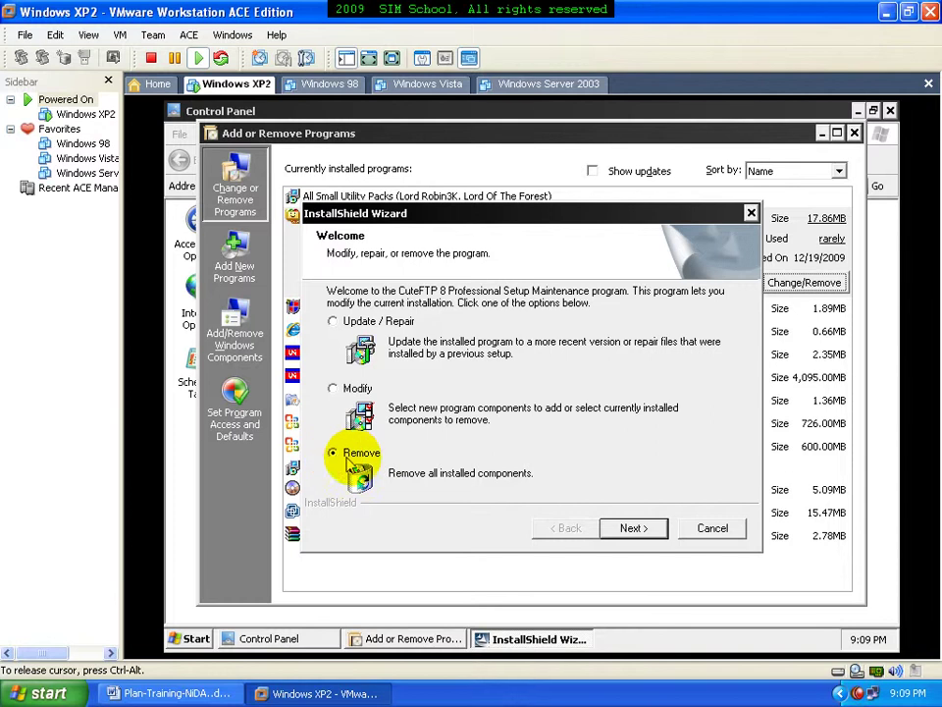
click(617, 529)
click(499, 409)
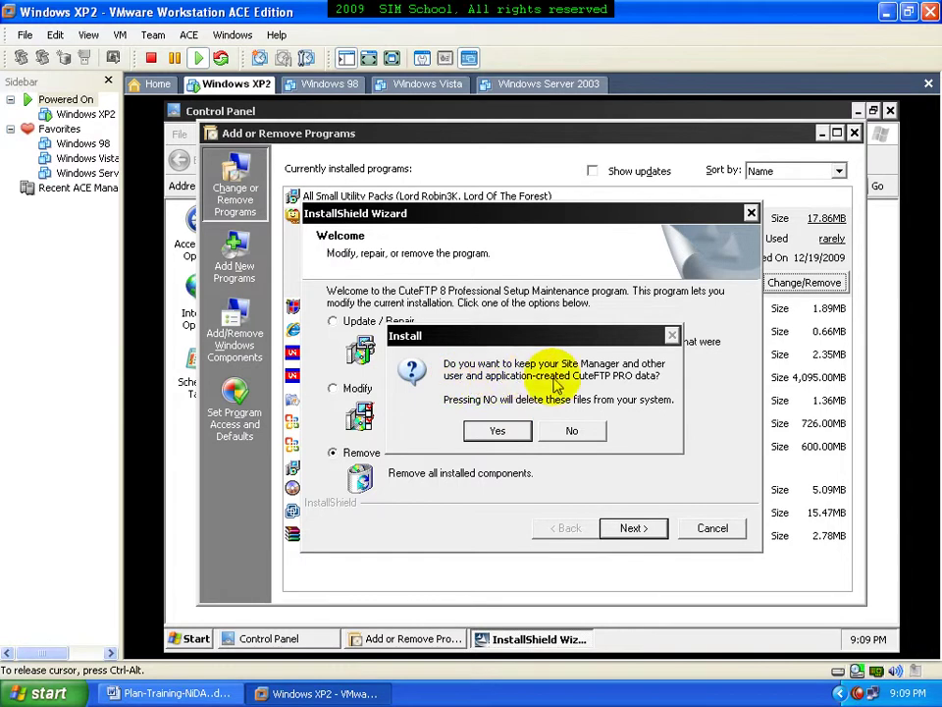
click(510, 432)
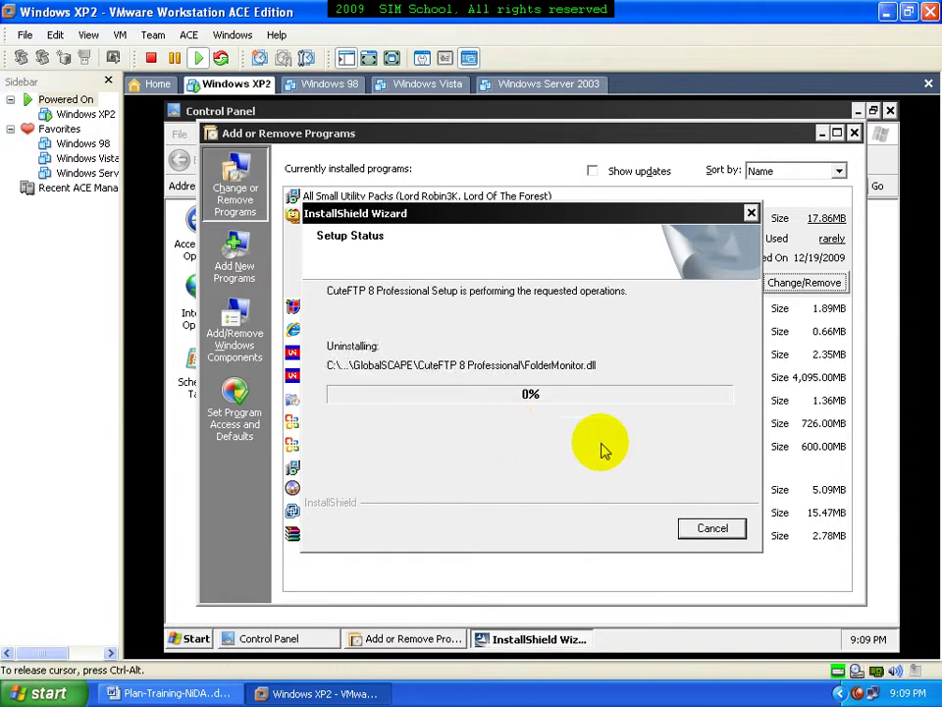
click(631, 530)
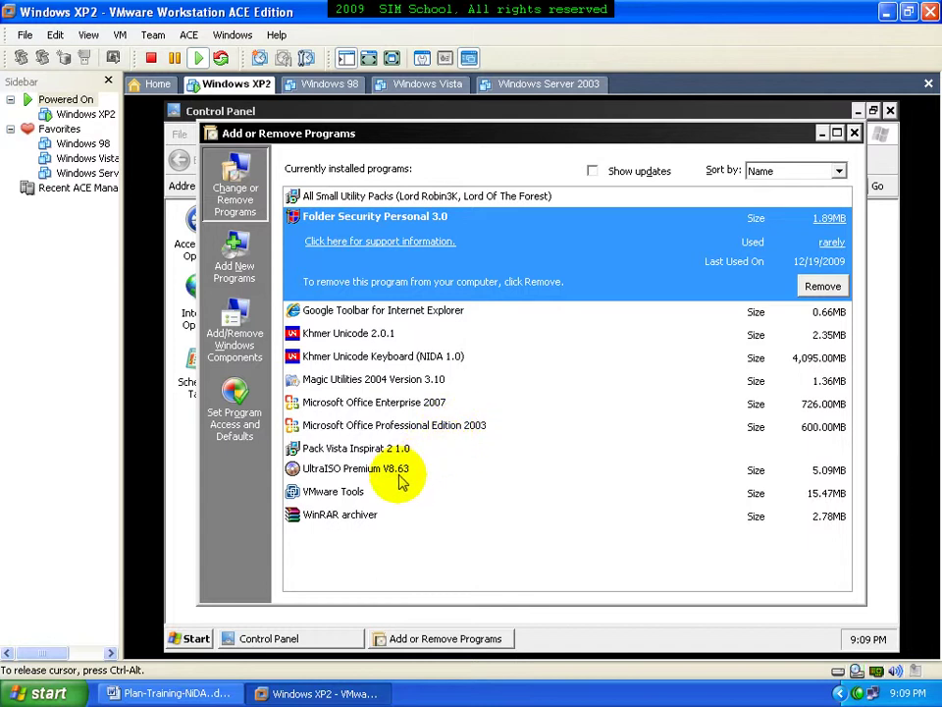
Uninstall Magic Utilities 2004 Version 3.10 from the installed programs list and acknowledge its removal.
click(372, 515)
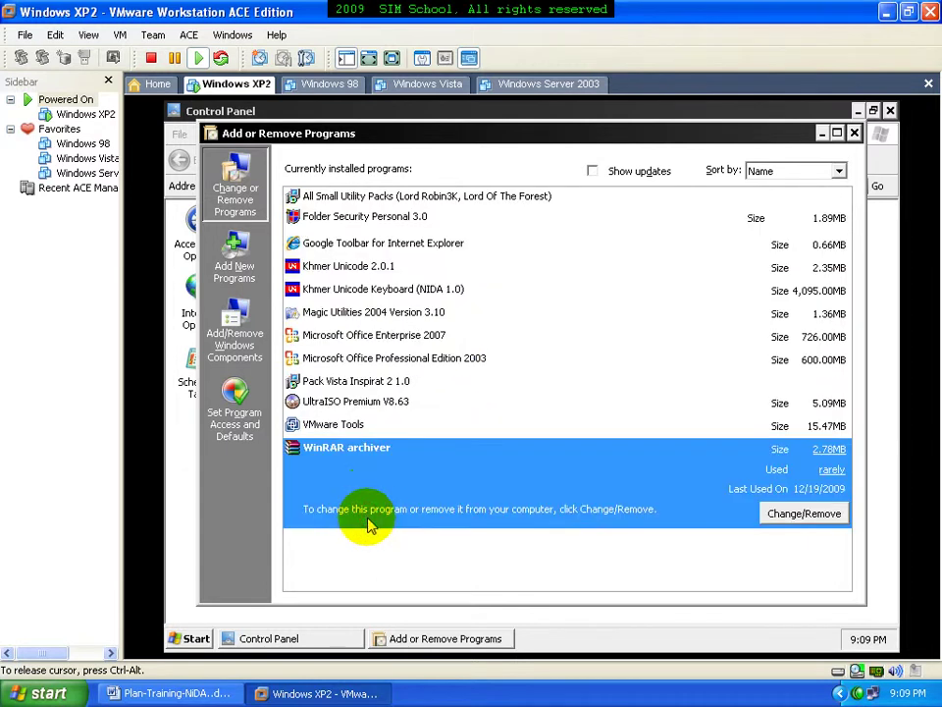
click(318, 312)
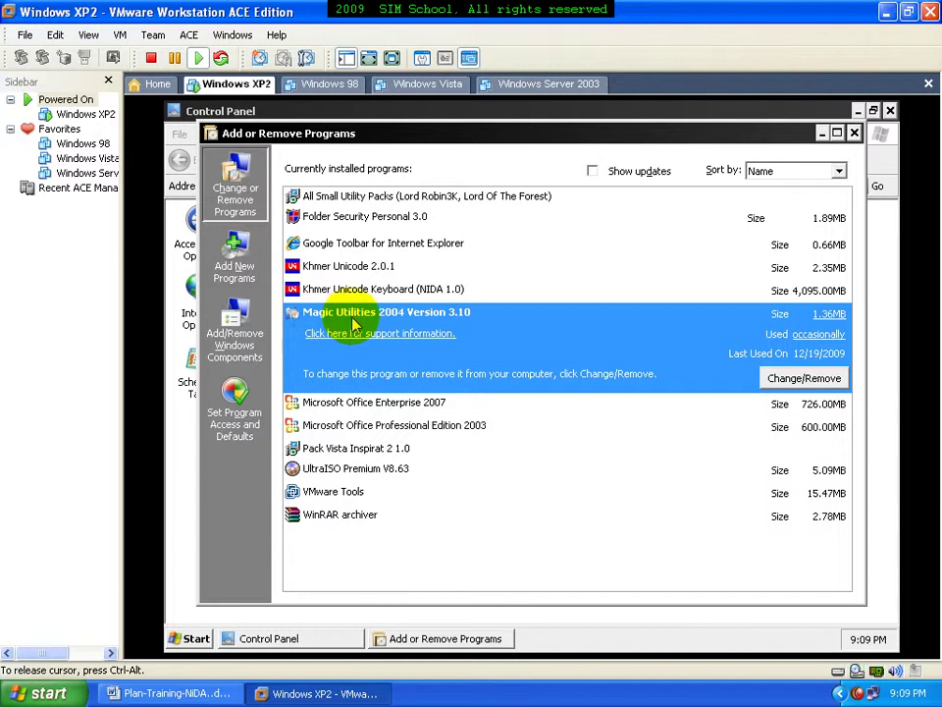
click(793, 381)
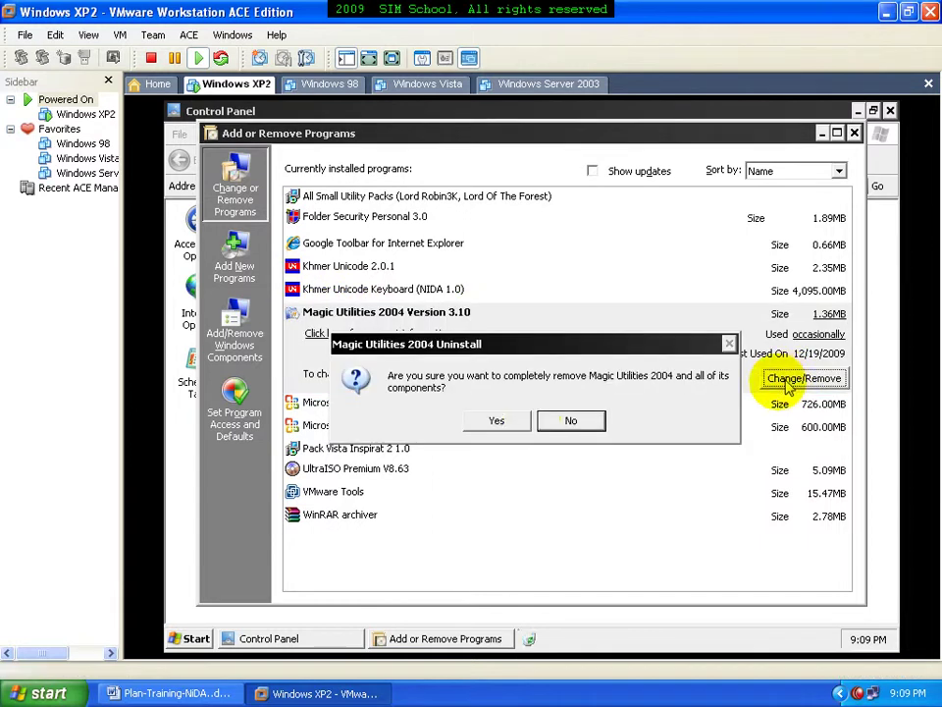
click(502, 423)
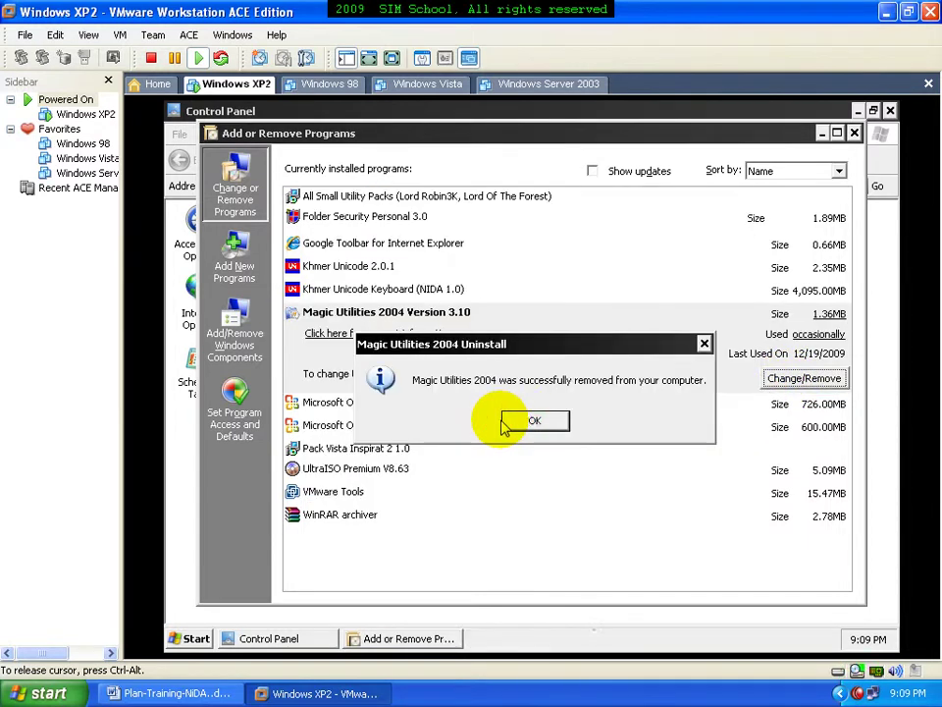
click(525, 420)
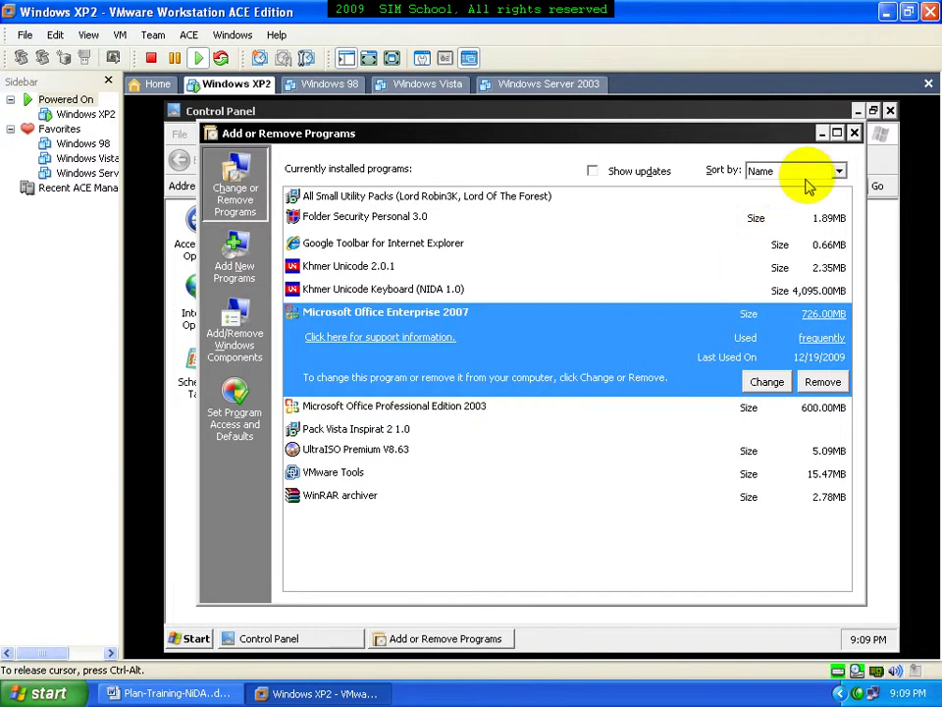
Close Add or Remove Programs and the Control Panel, and restart the virtual machine into normal Windows.
click(854, 132)
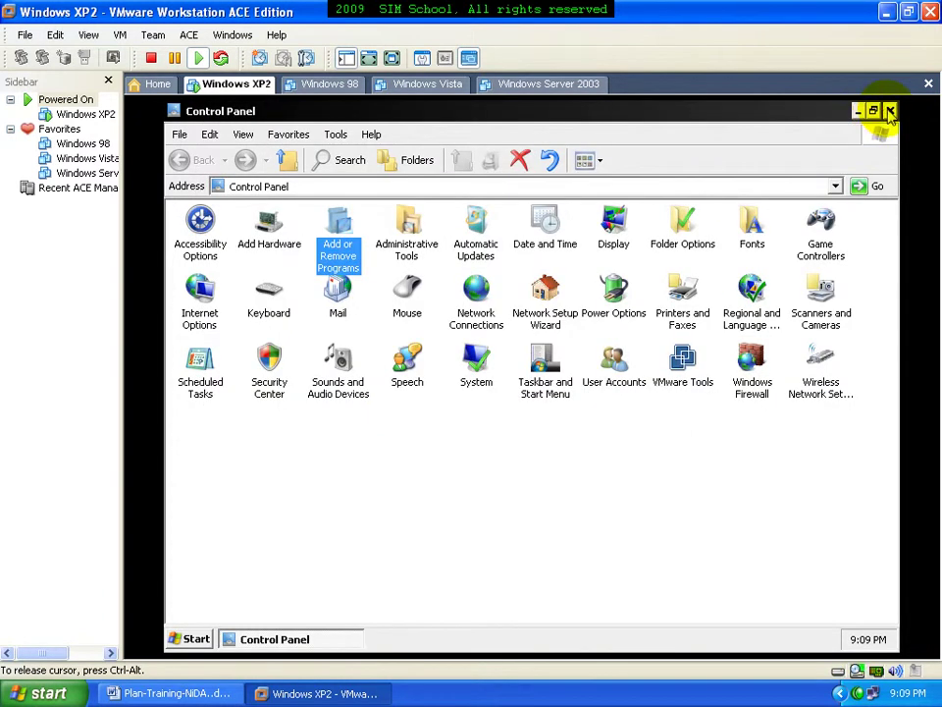
click(889, 110)
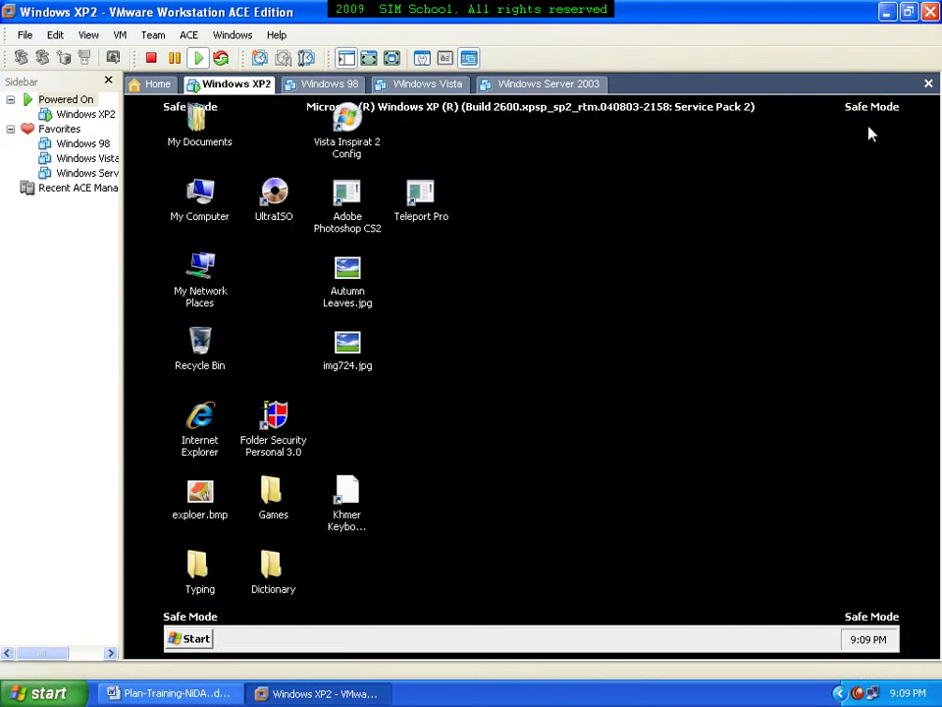
click(189, 638)
click(236, 615)
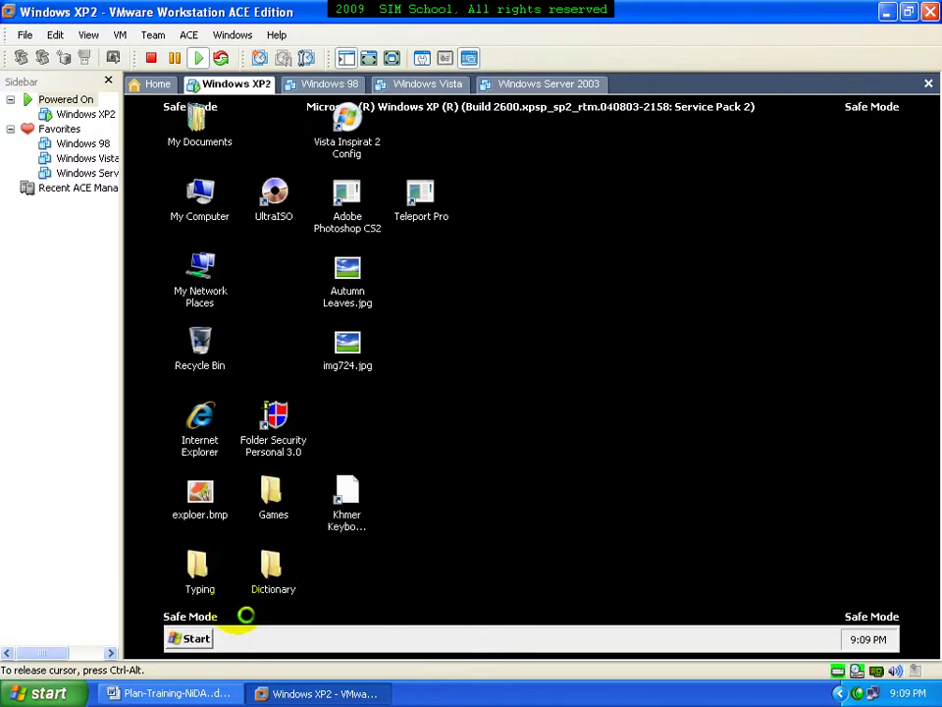
click(617, 320)
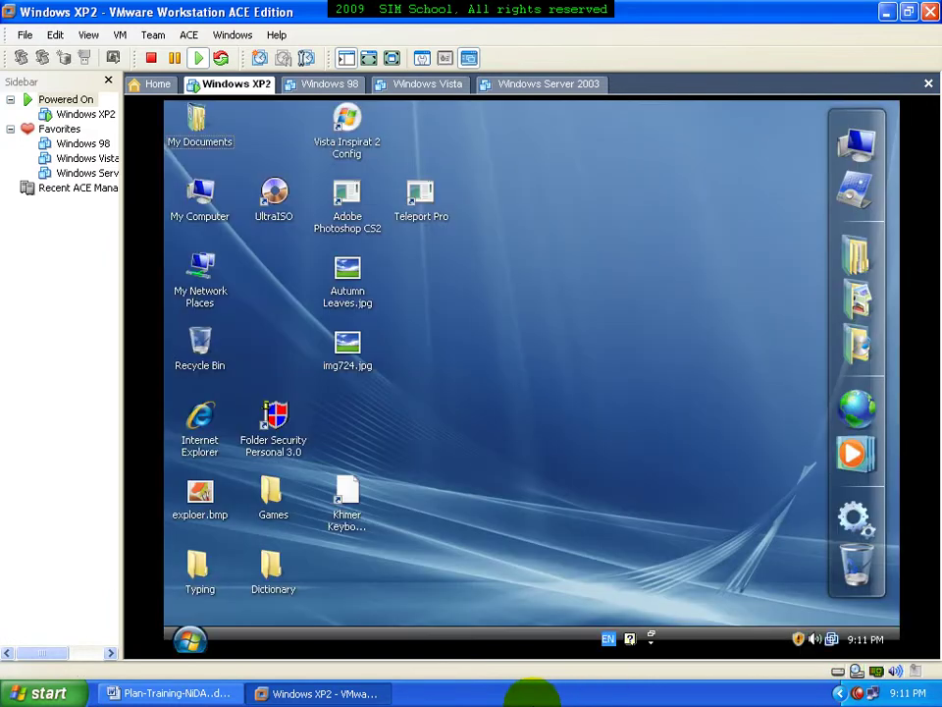
Delete the Adobe Photoshop CS2 and Teleport Pro shortcuts from the desktop.
click(499, 553)
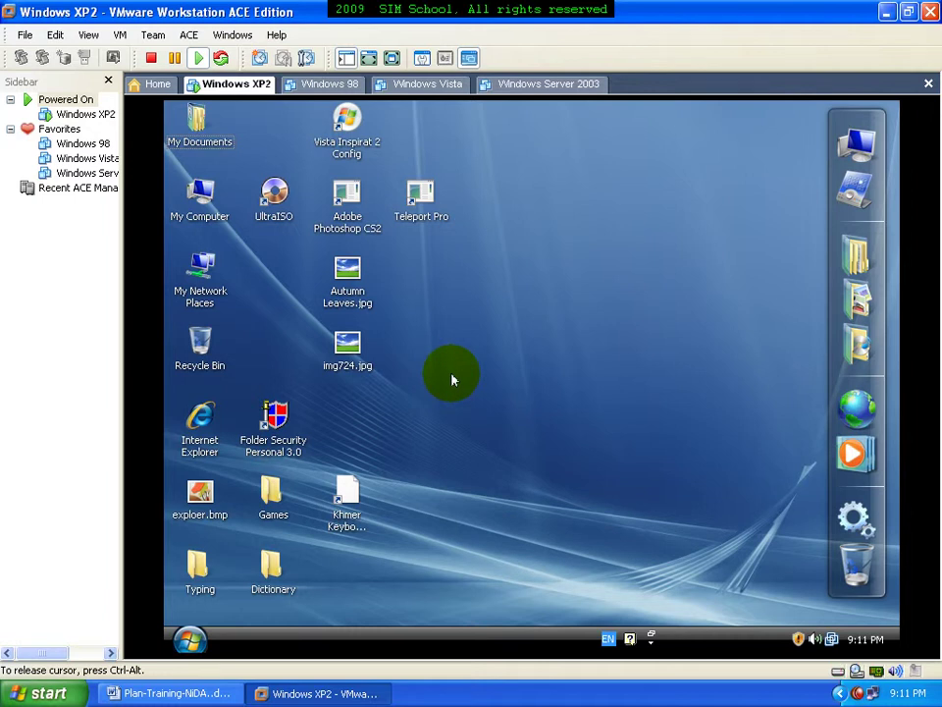
drag(505, 414, 436, 273)
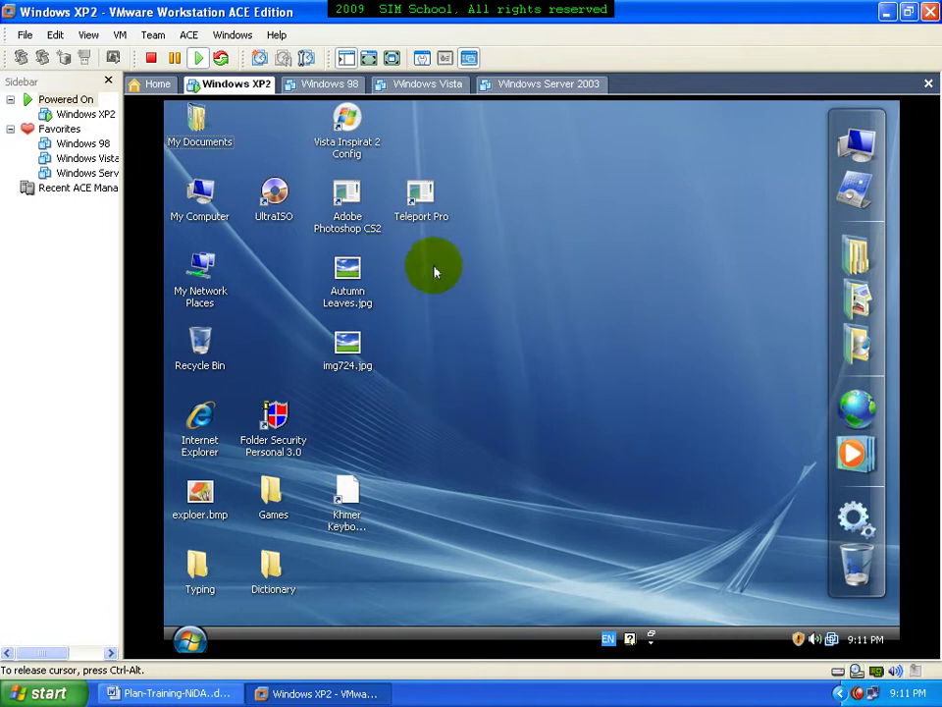
drag(509, 219, 346, 193)
right_click(347, 187)
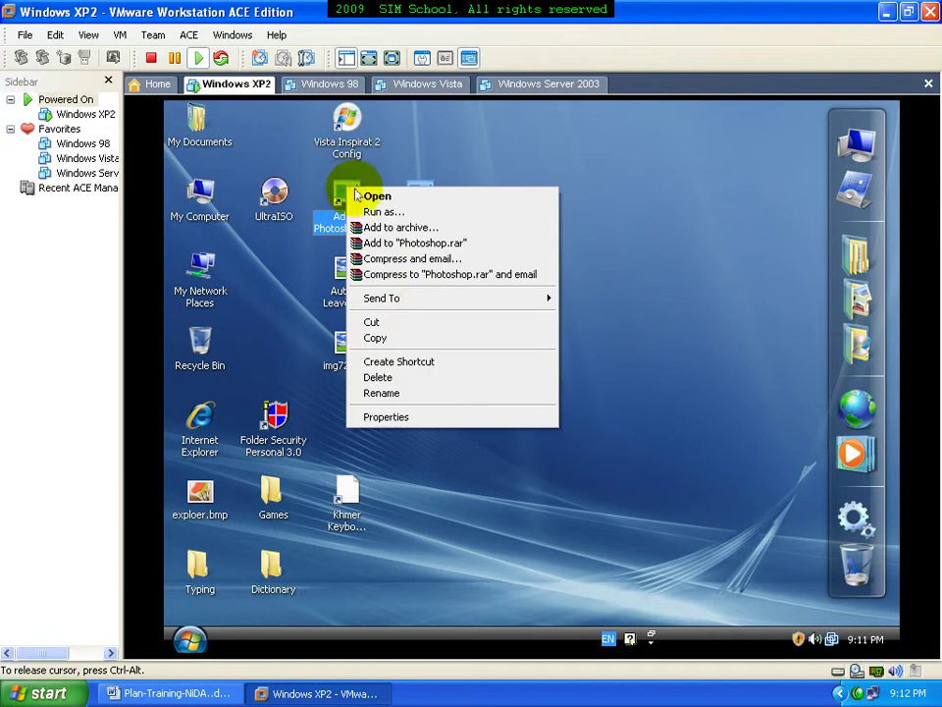
click(412, 378)
click(555, 402)
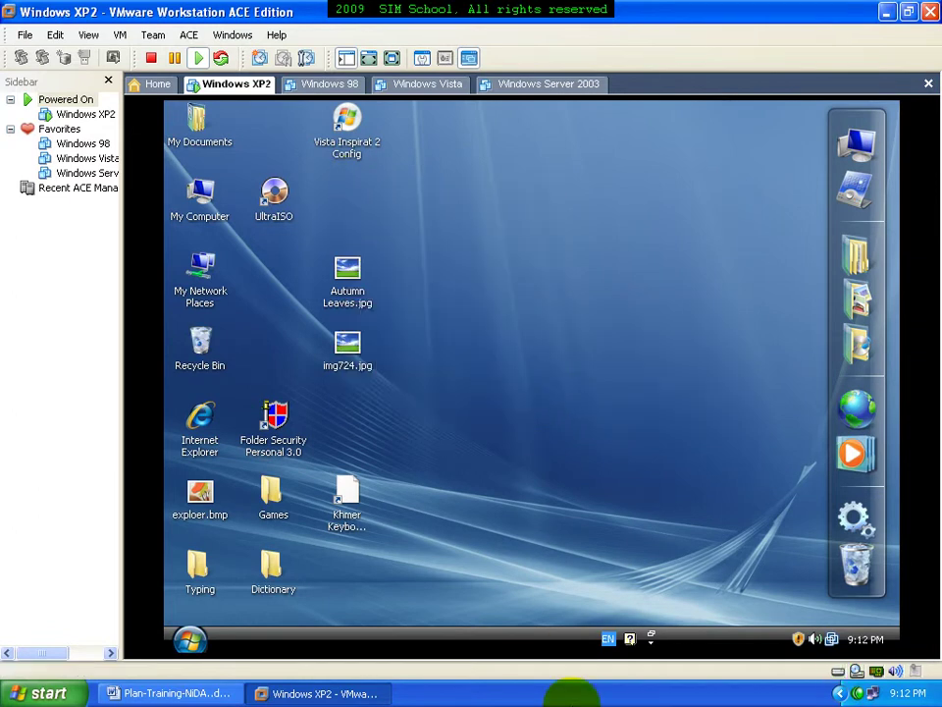
Arrange the desktop icons by type.
right_click(505, 404)
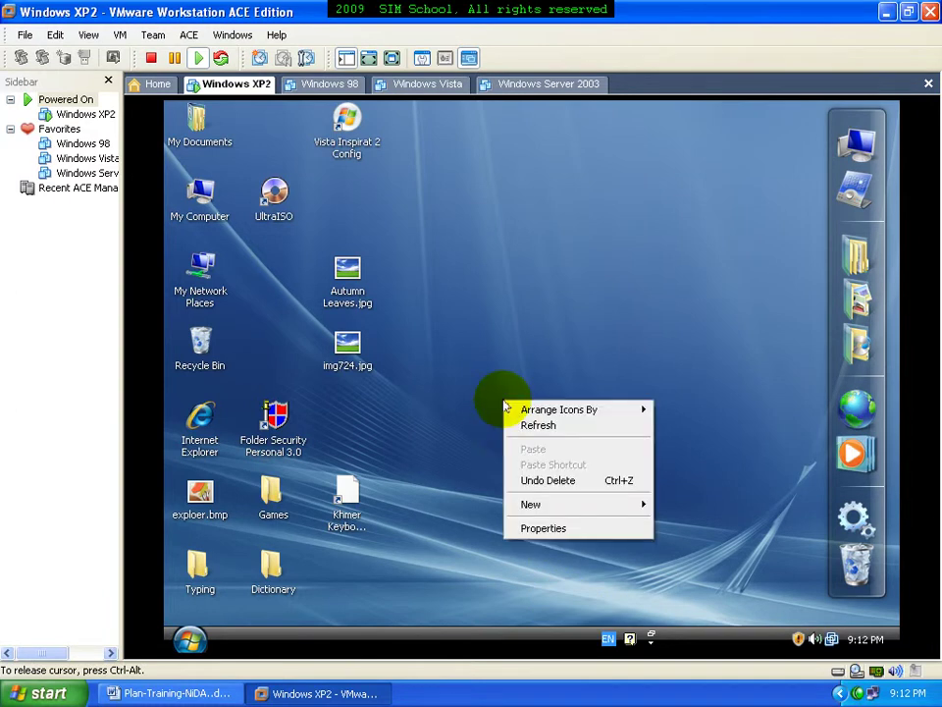
mouse_move(631, 410)
click(653, 439)
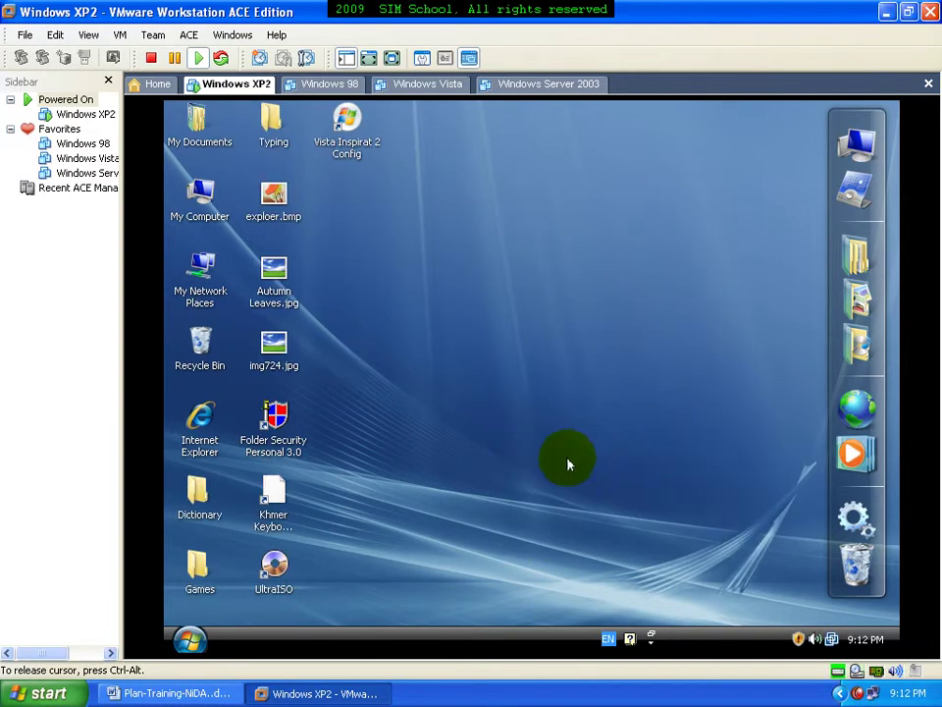
Empty the Recycle Bin and confirm the permanent deletion of its contents.
right_click(204, 344)
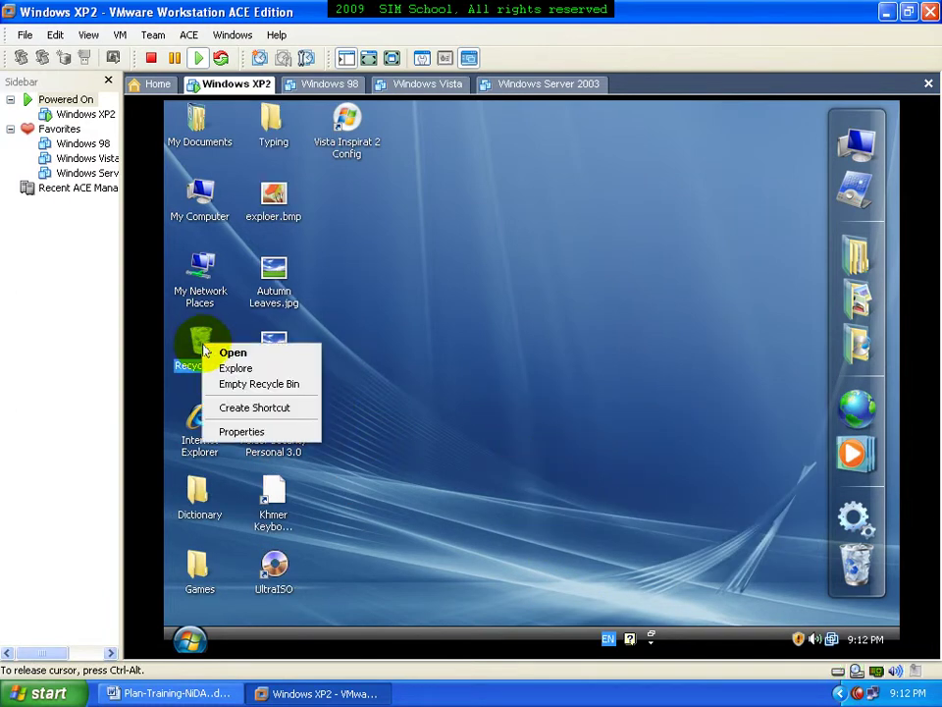
click(231, 391)
click(558, 401)
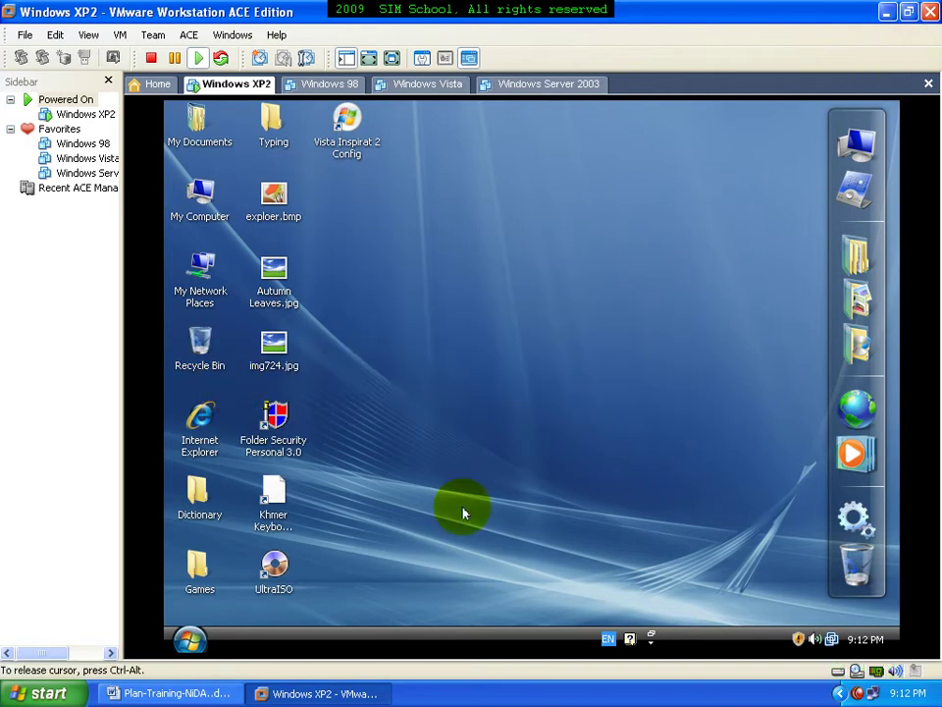
Check the virtual machine's remaining program groups, including UltraISO and BricoPacks, and minimize the VMware Workstation window.
click(189, 640)
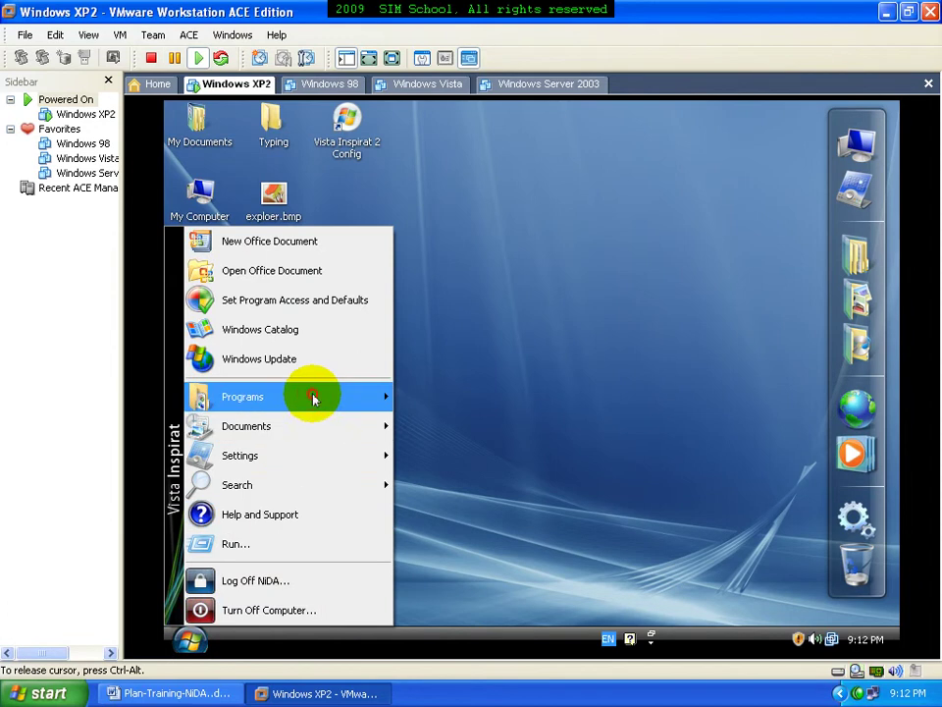
mouse_move(313, 398)
mouse_move(530, 314)
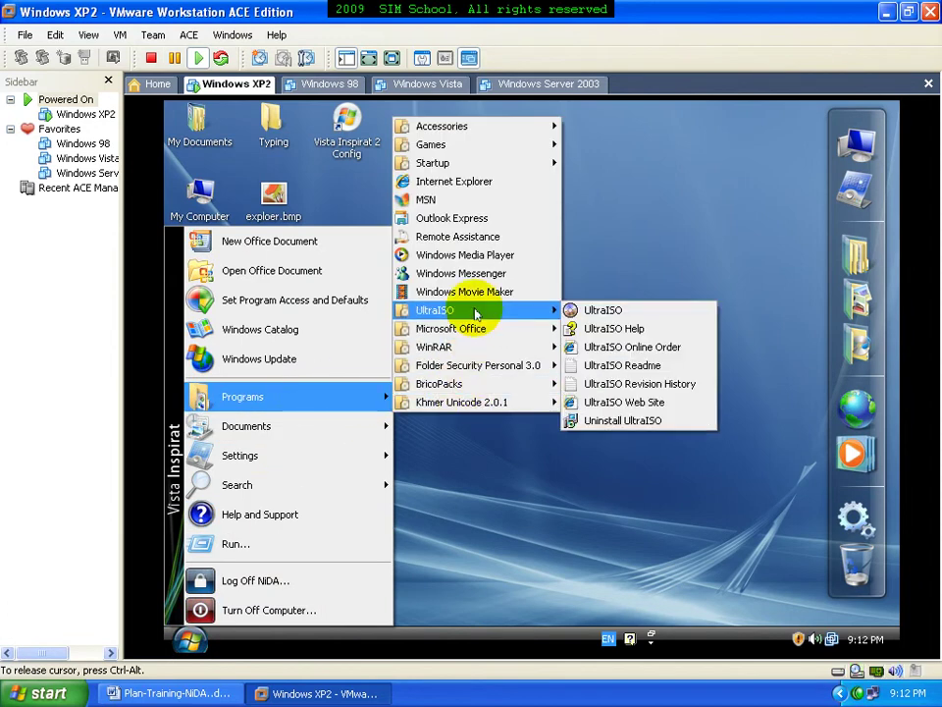
mouse_move(476, 367)
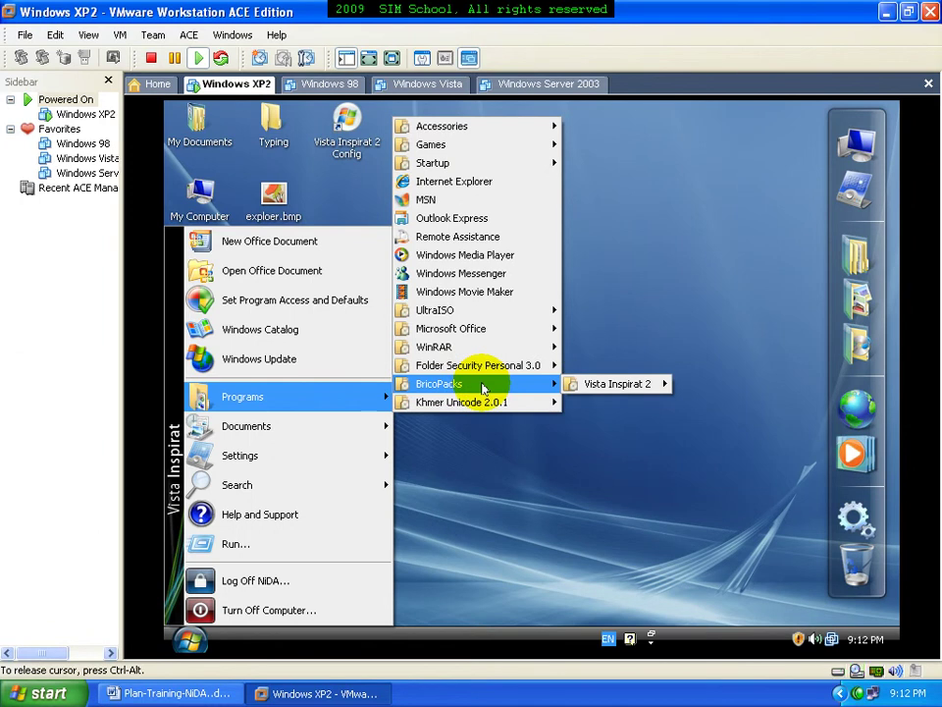
click(490, 458)
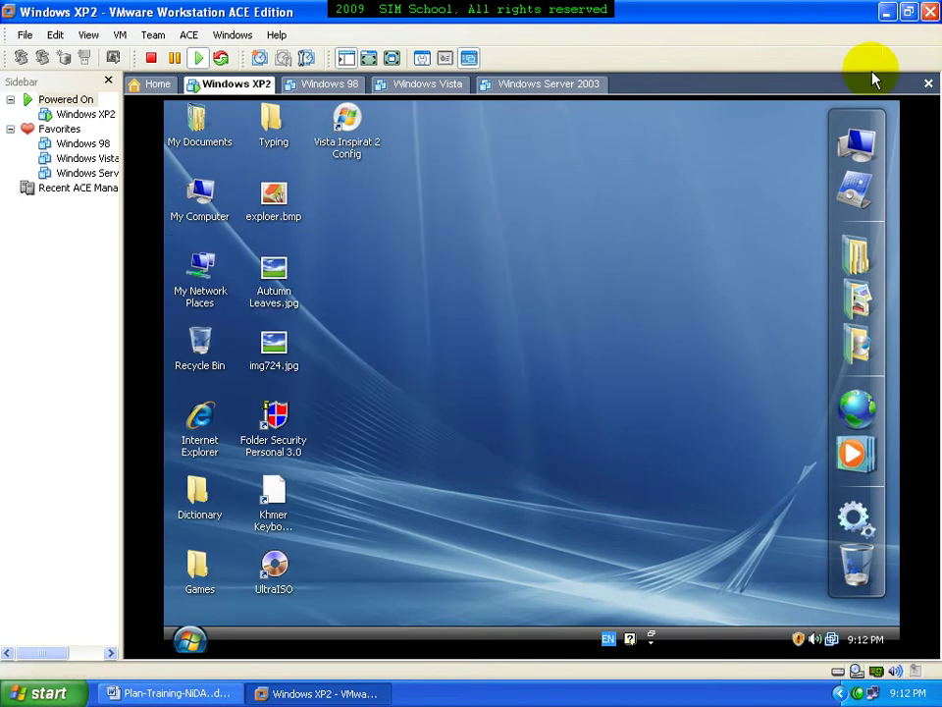
click(884, 13)
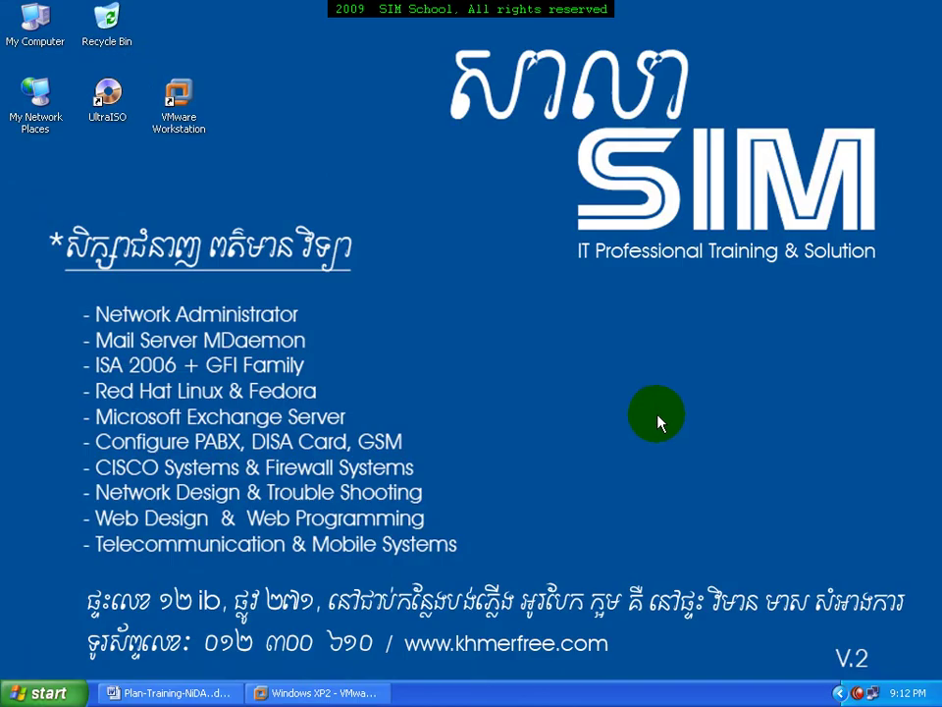
click(484, 560)
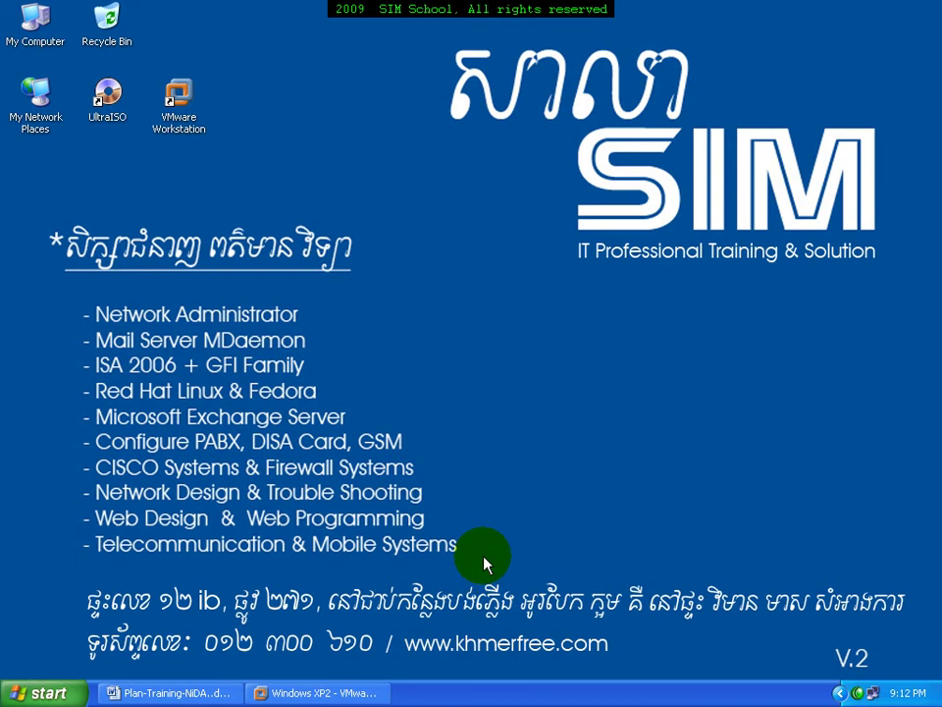